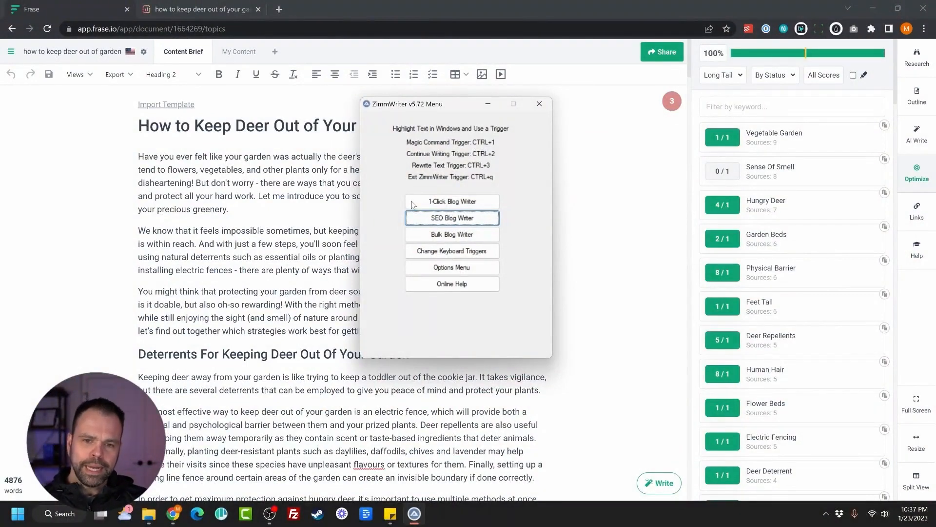
Open ZimmWriter's SEO Blog Writer form and compare it with the deer article's title in Frase.
left_click(461, 221)
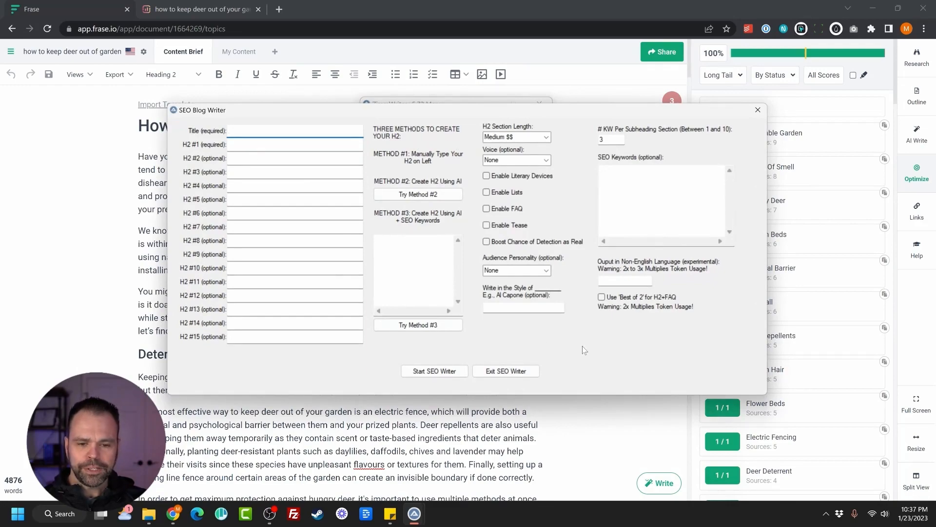
left_click(568, 425)
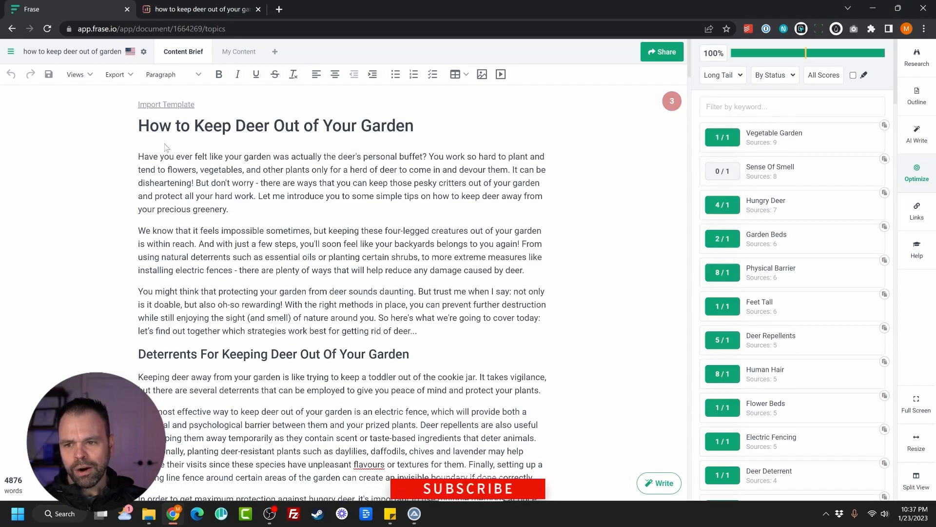
left_click_drag(138, 126, 422, 136)
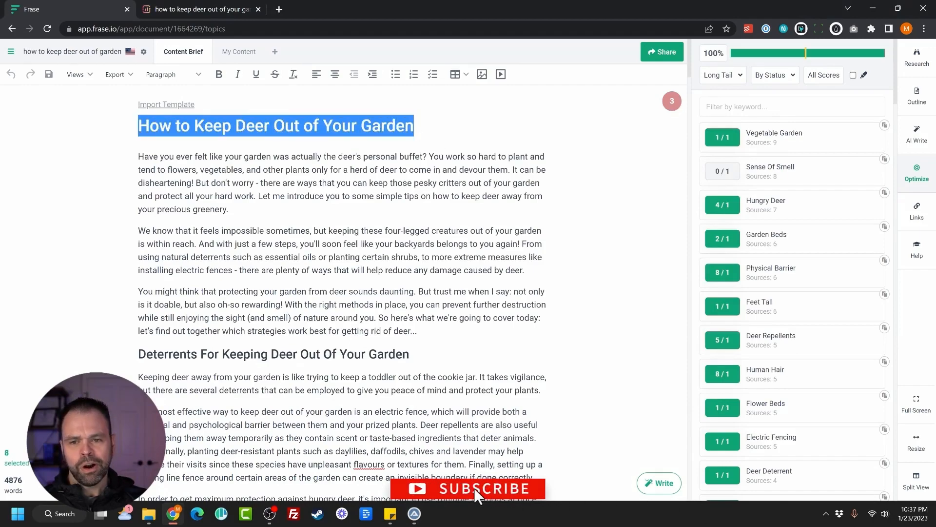
left_click(452, 182)
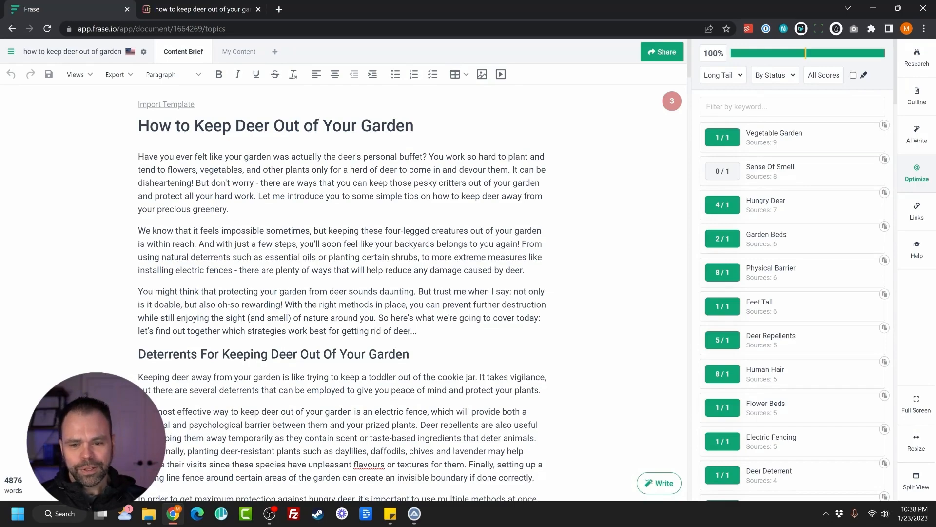
mouse_move(415, 513)
left_click(448, 443)
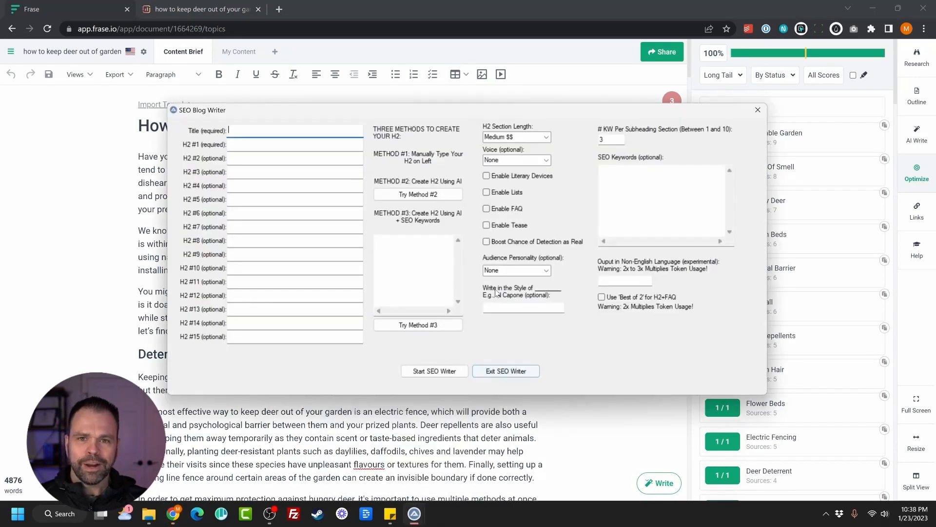
left_click(512, 375)
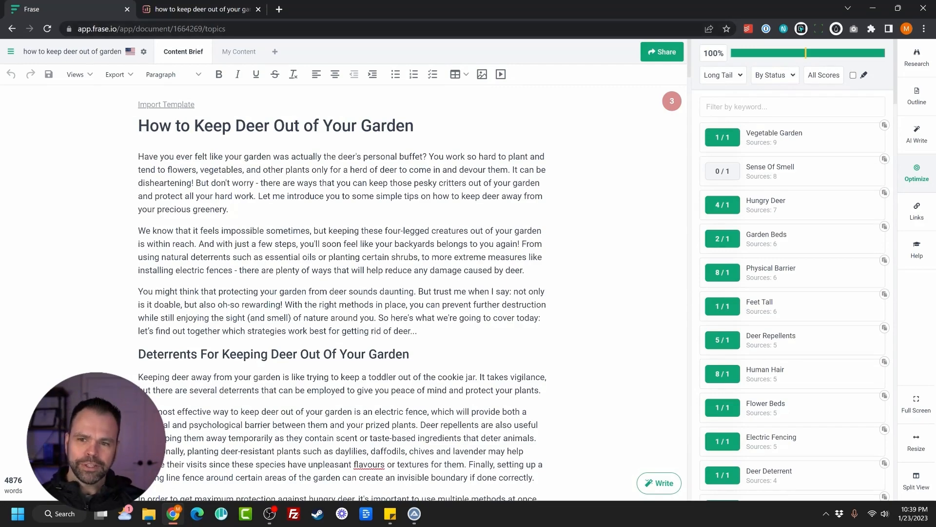
Check the deer article's content score in Surfer and return to the Frase document.
left_click(195, 9)
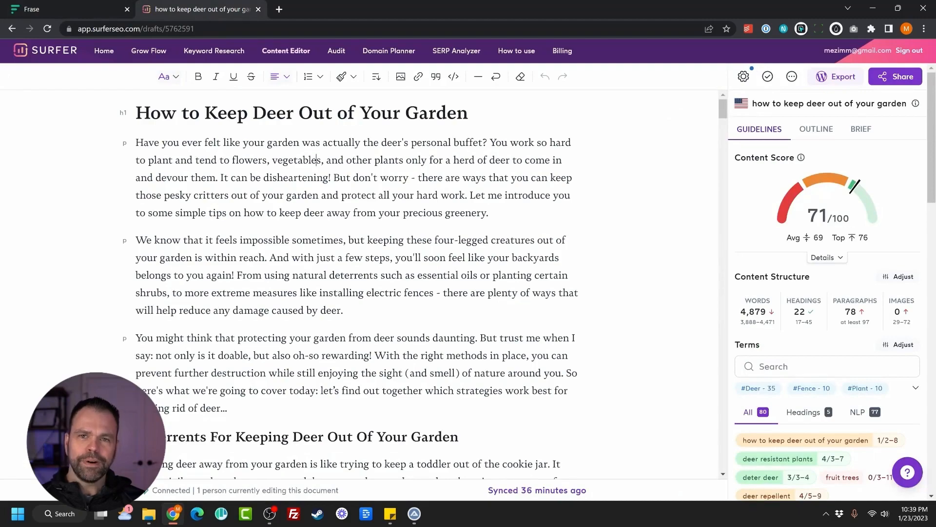
mouse_move(856, 185)
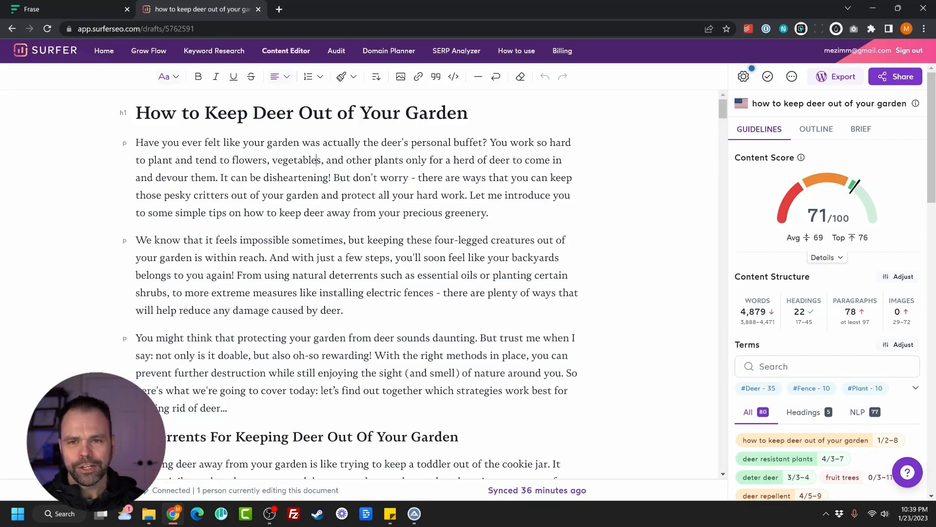
left_click(57, 17)
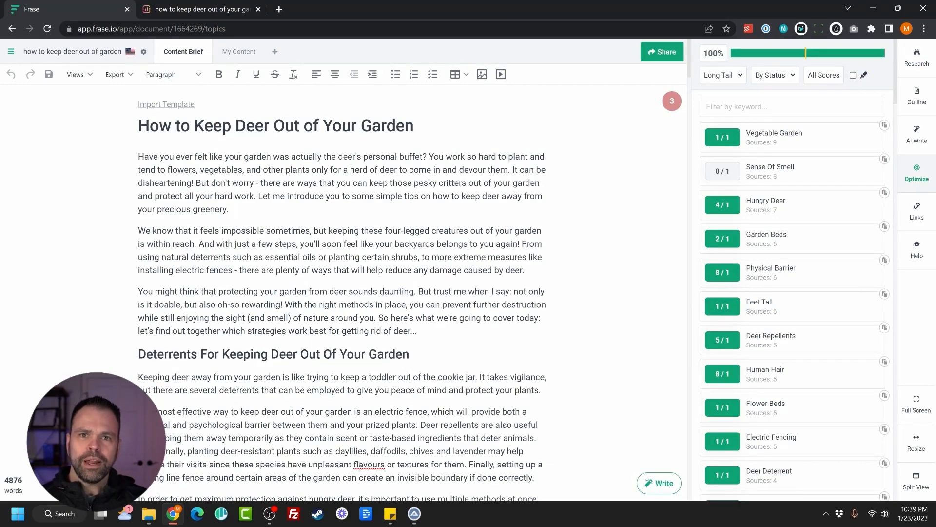
Skim the deer article's introduction and its sections on deterrents, deer-resistant plants and fencing.
left_click_drag(414, 195, 417, 331)
left_click(417, 331)
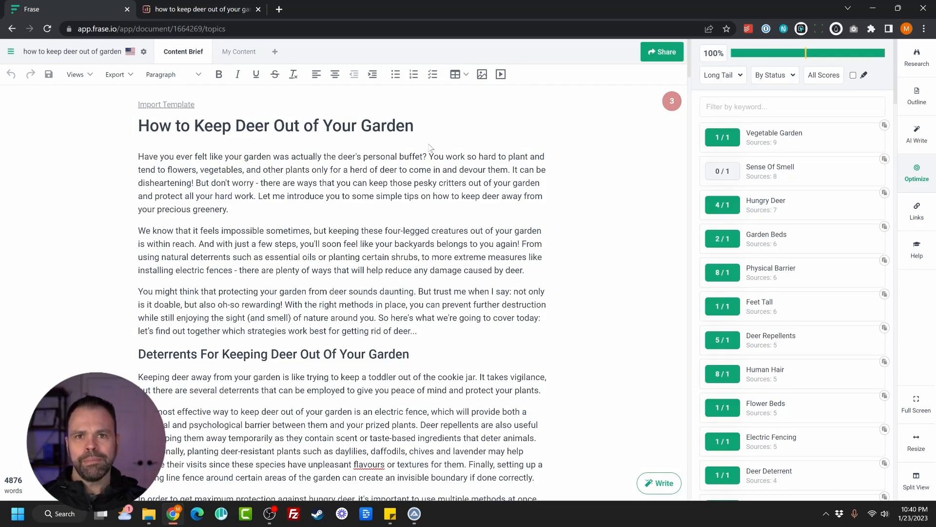
scroll(430, 147, "down", 7)
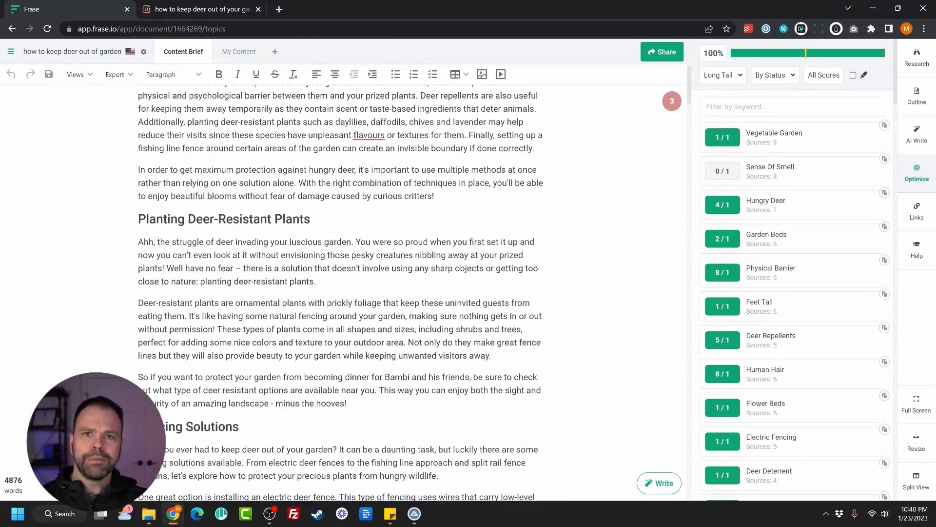
scroll(341, 292, "up", 7)
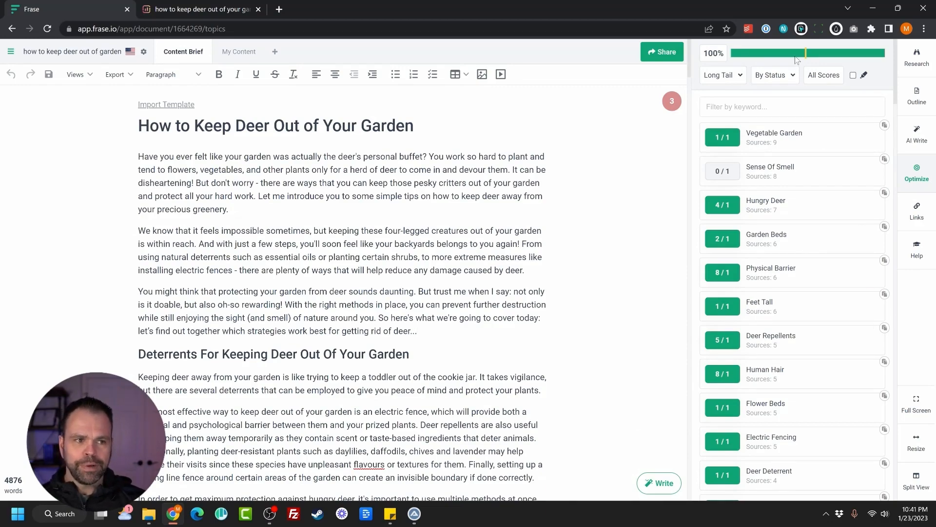
Switch to Surfer and examine the article's content score and its list of recommended terms.
left_click(220, 12)
mouse_move(831, 188)
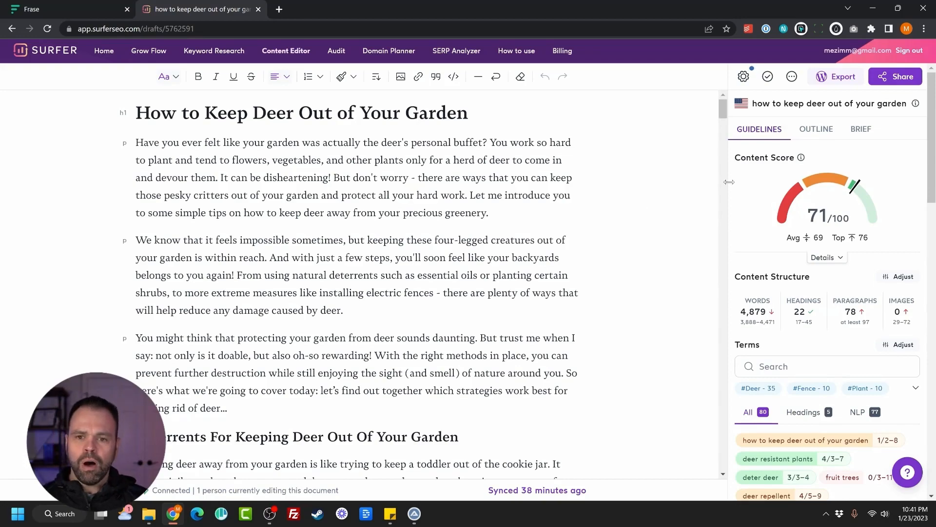
mouse_move(812, 201)
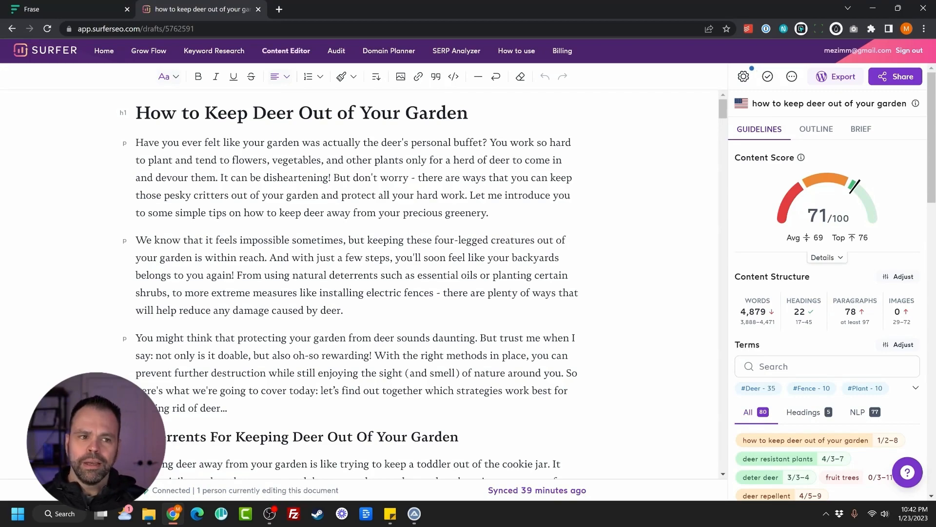
mouse_move(867, 200)
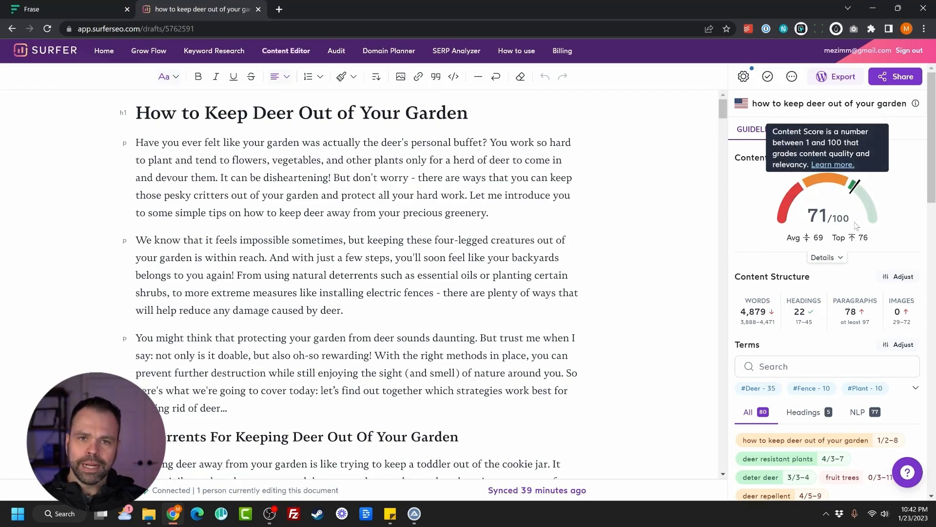
scroll(868, 209, "down", 5)
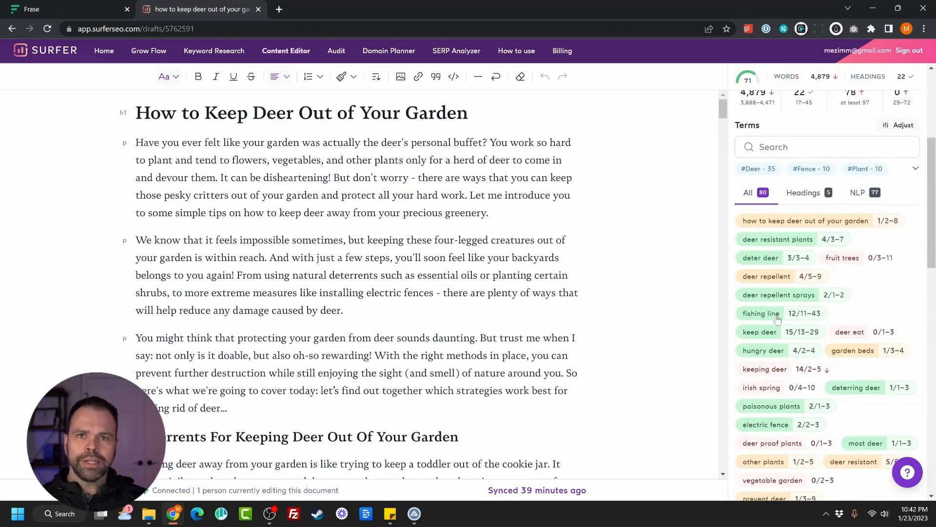
scroll(777, 321, "down", 3)
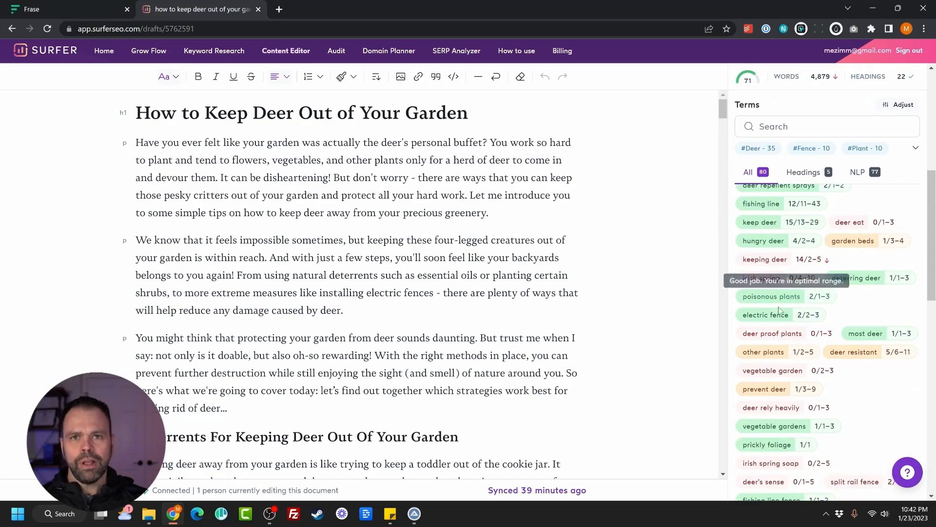
Switch to Frase and change the keyword list from Long Tail to Top Topics.
left_click(28, 11)
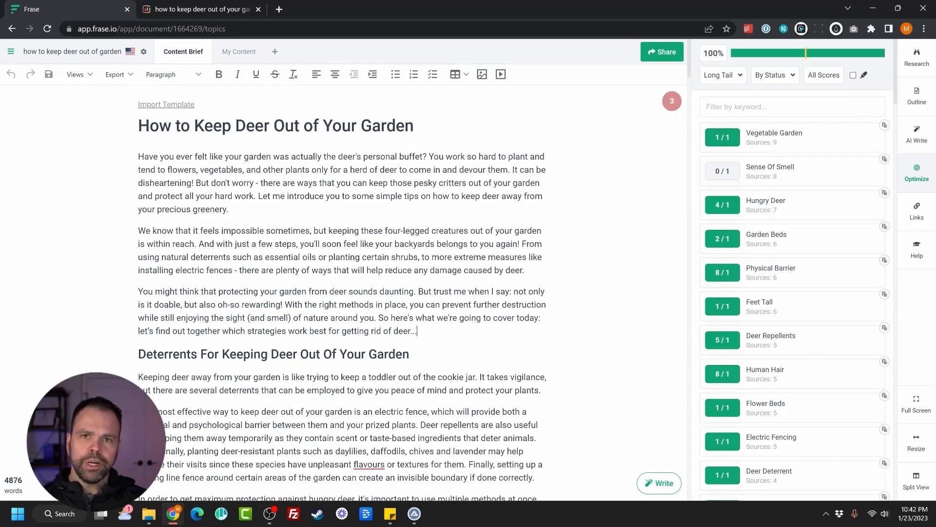
left_click(721, 74)
left_click(765, 146)
left_click(734, 81)
left_click(717, 97)
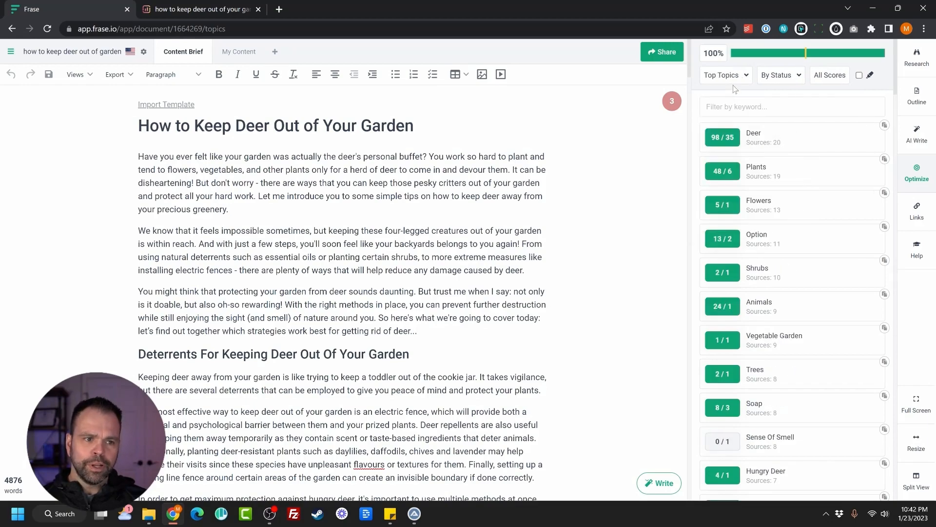
left_click(739, 80)
Review the SERP overview and topic score in Frase, plus the content score in Surfer.
left_click(915, 68)
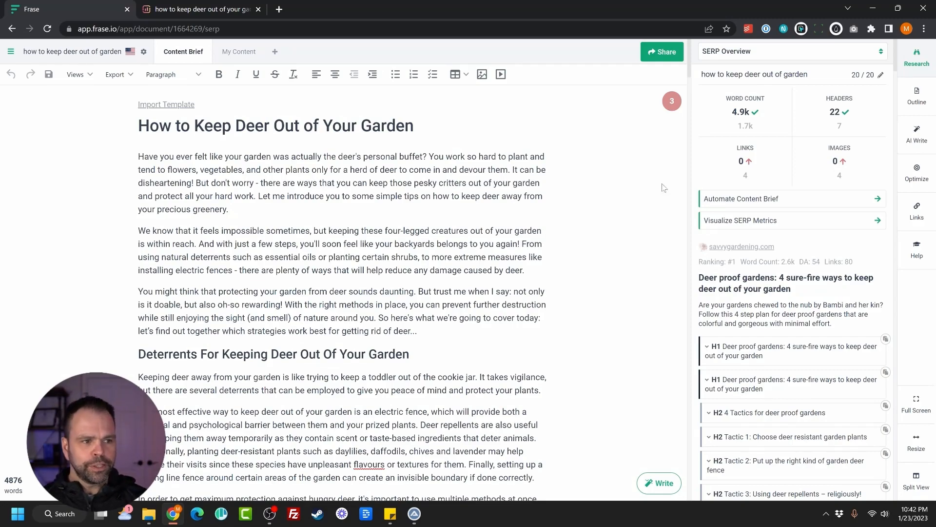
left_click(916, 173)
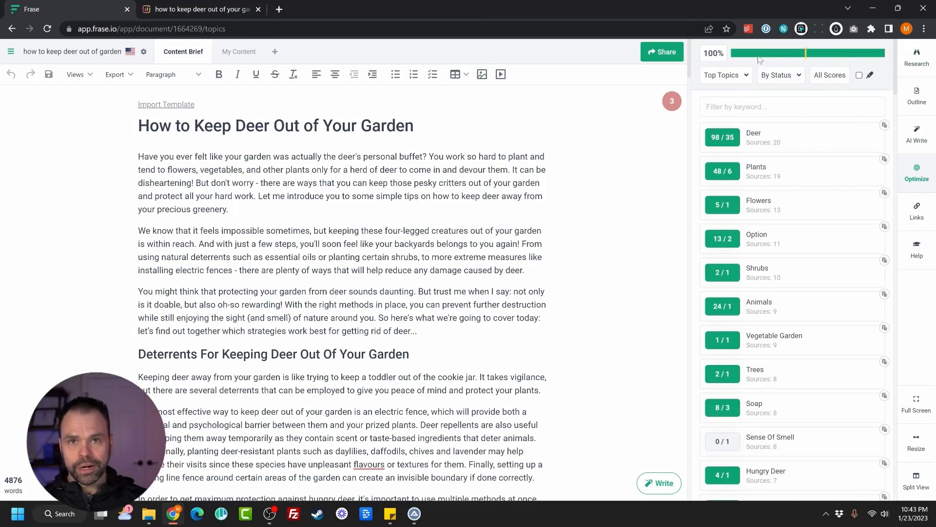
key("ctrl+Tab")
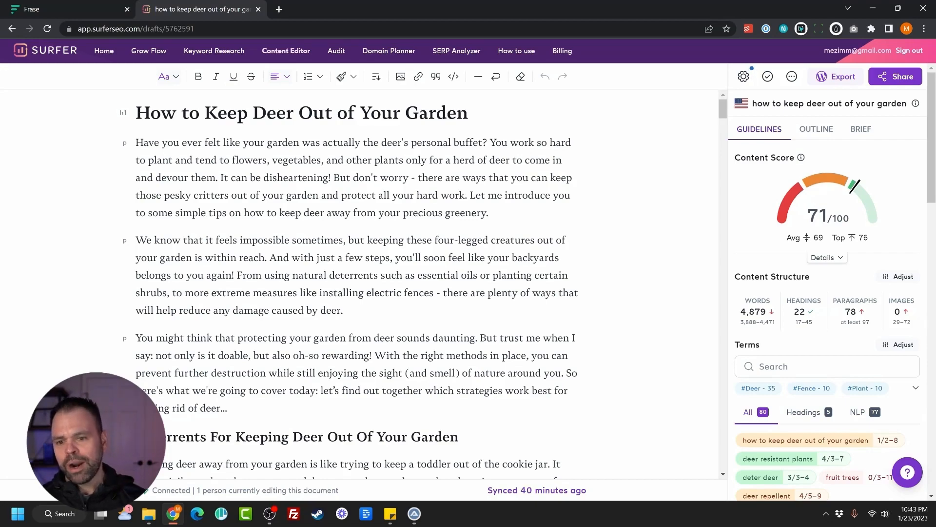
mouse_move(827, 193)
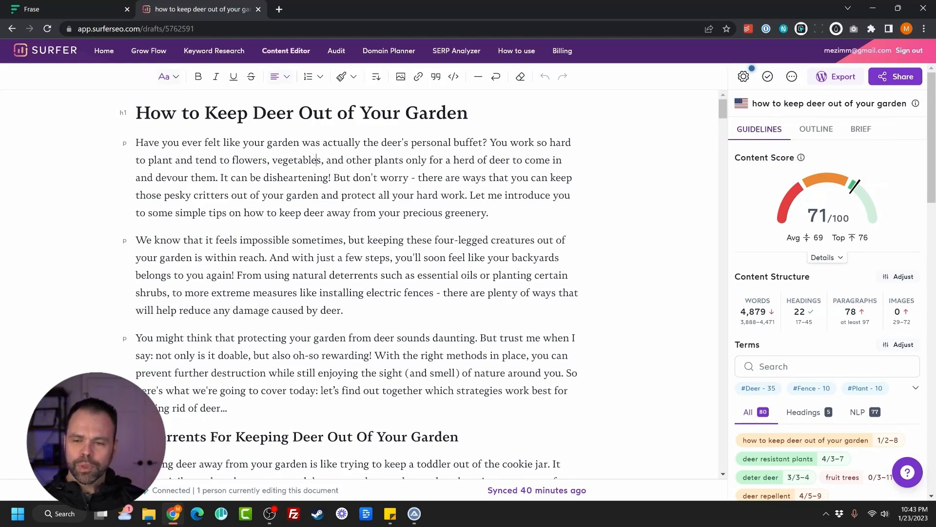
Copy the article title "How to Keep Deer Out of Your Garden" from Frase into the SEO Blog Writer's title.
left_click(89, 10)
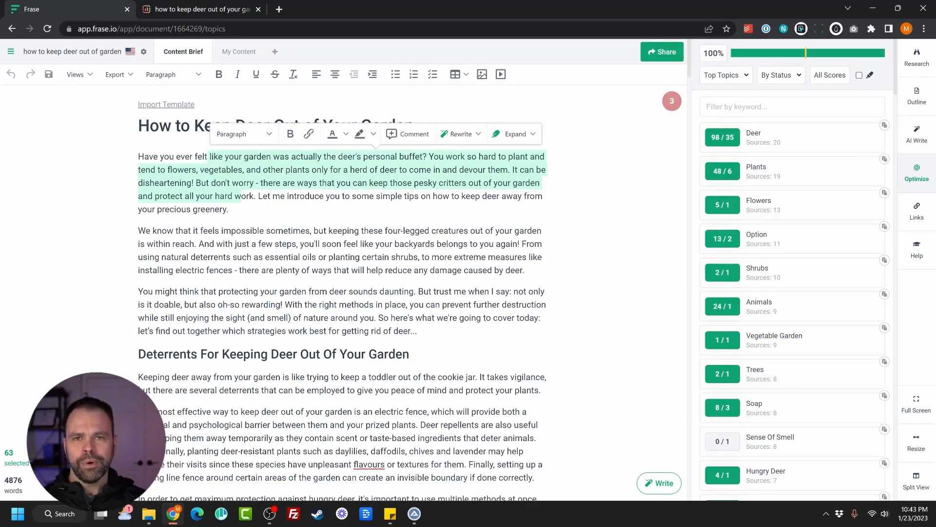
left_click_drag(139, 126, 415, 127)
key("ctrl+c")
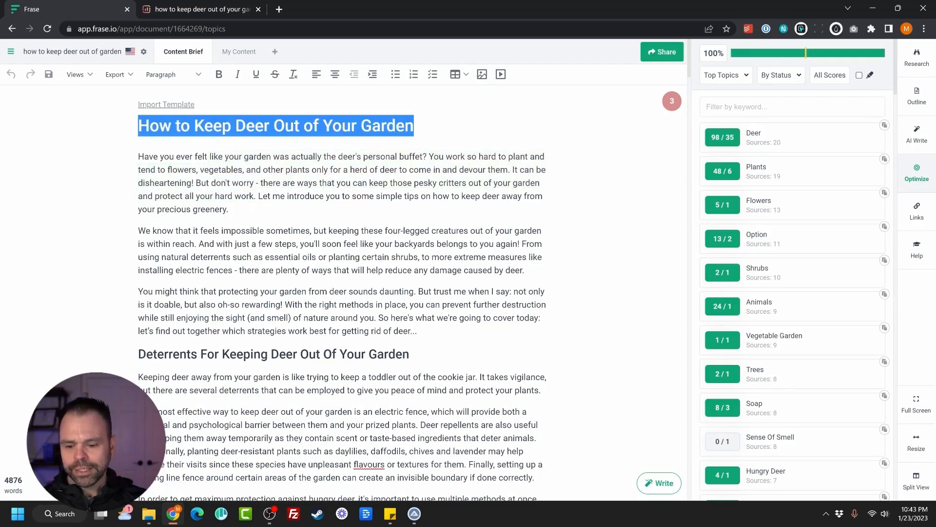
left_click(414, 514)
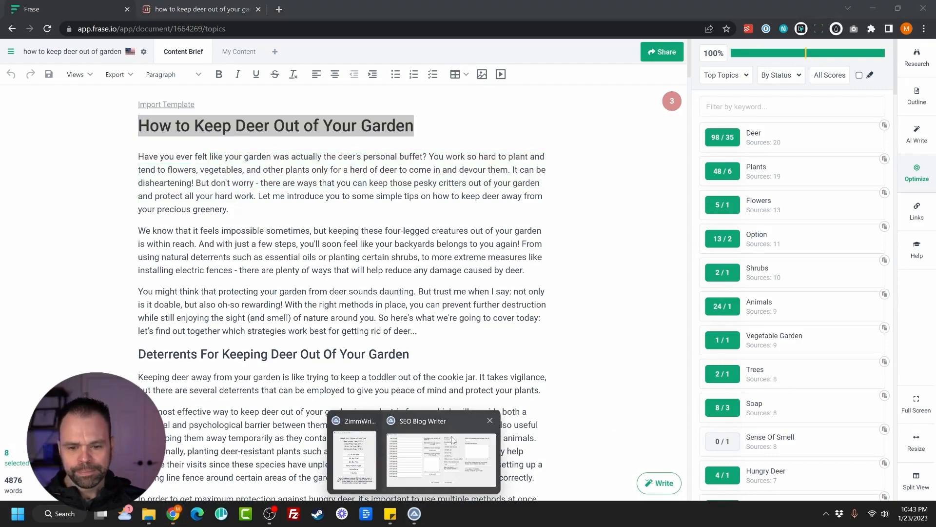
left_click(451, 440)
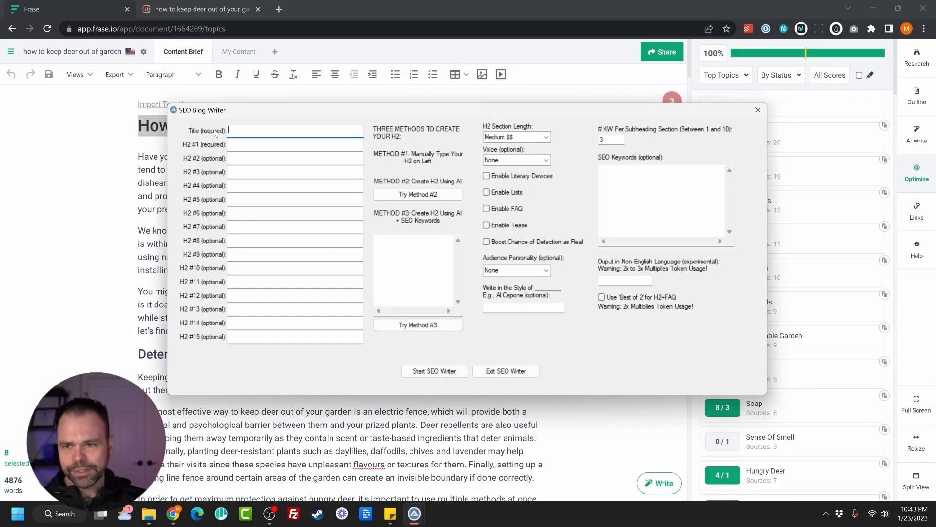
key("ctrl+v")
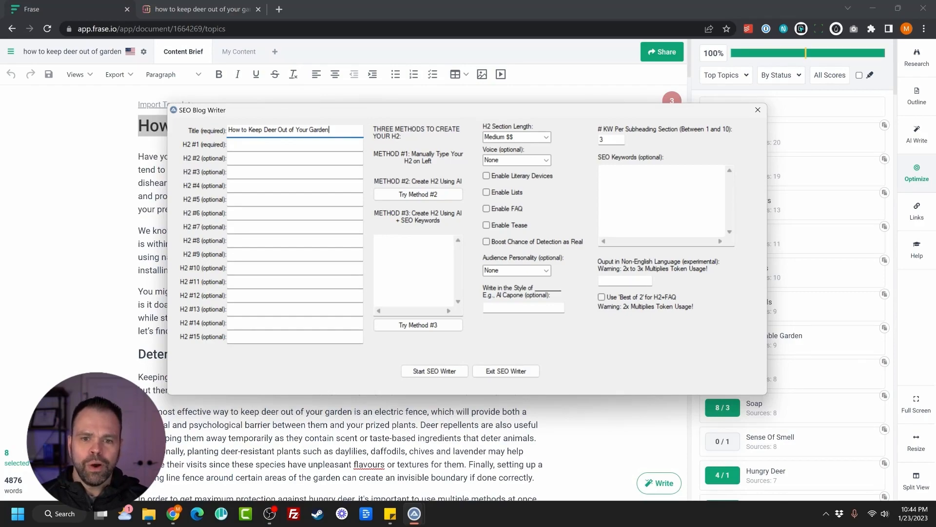
Generate the H2 subheadings from the title with AI using Method #2, and regenerate them once for a different set.
left_click(424, 197)
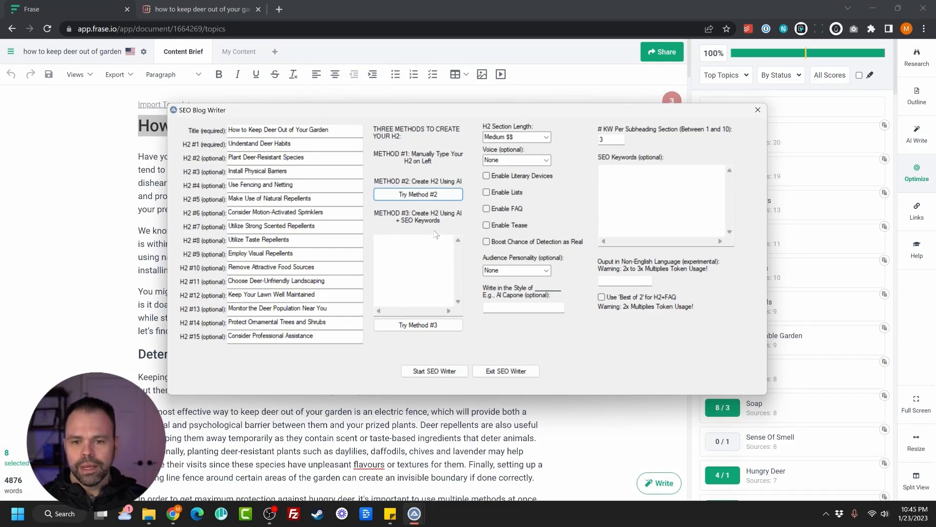
left_click(434, 197)
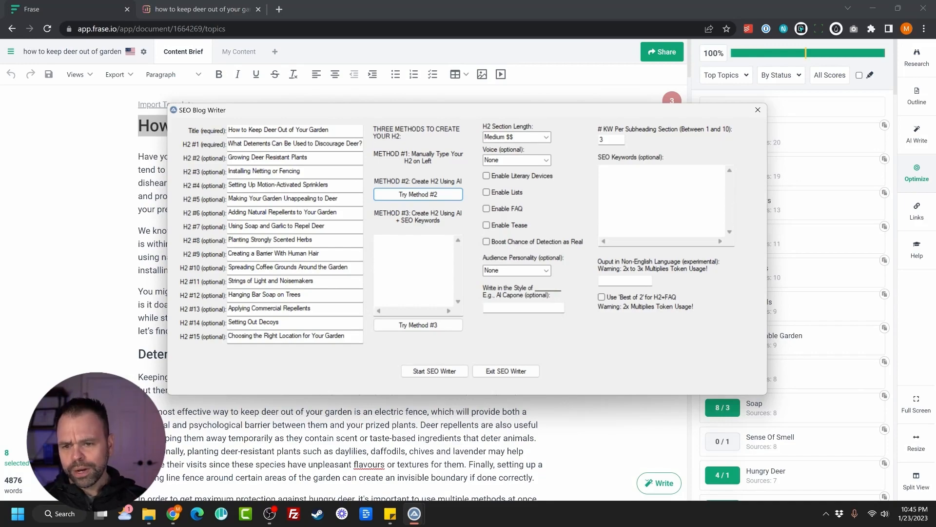
Replace the H2 #8 subheading with "Shoot the Deer".
left_click_drag(319, 239, 225, 243)
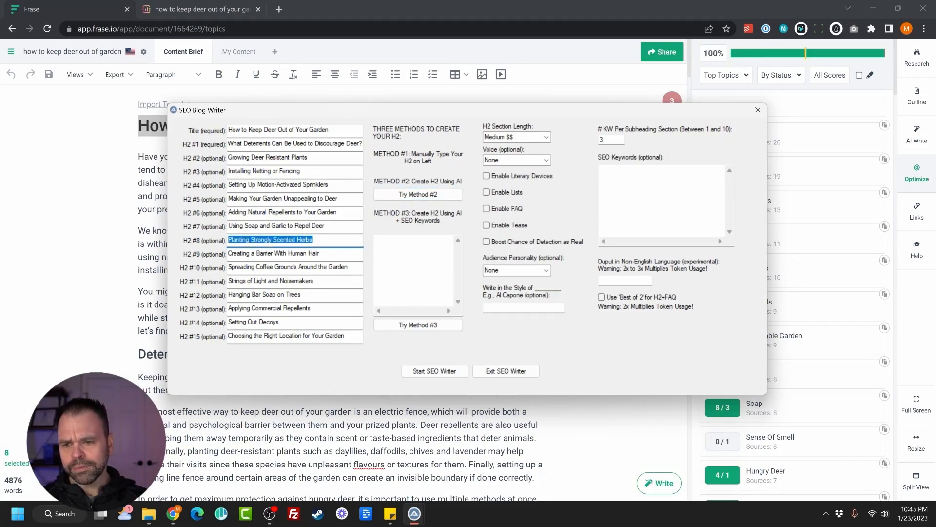
key("BackSpace")
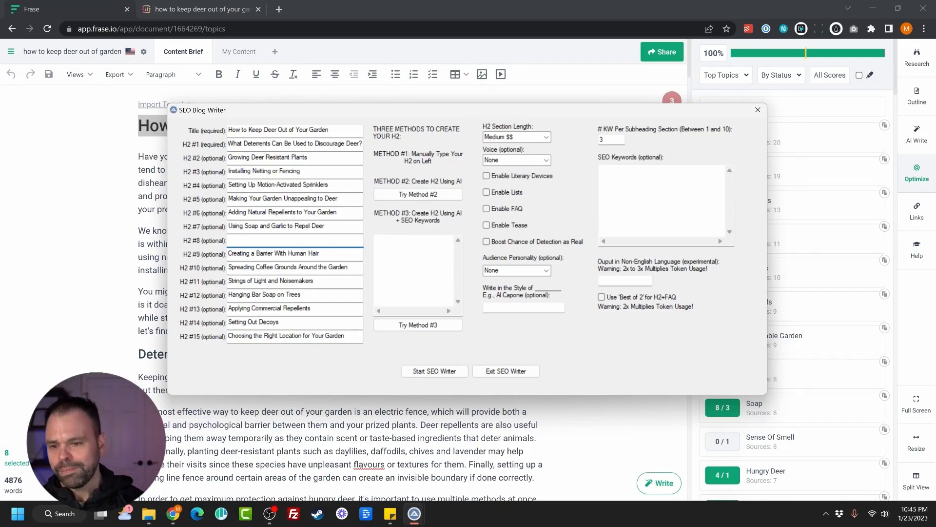
type("Shoot the D")
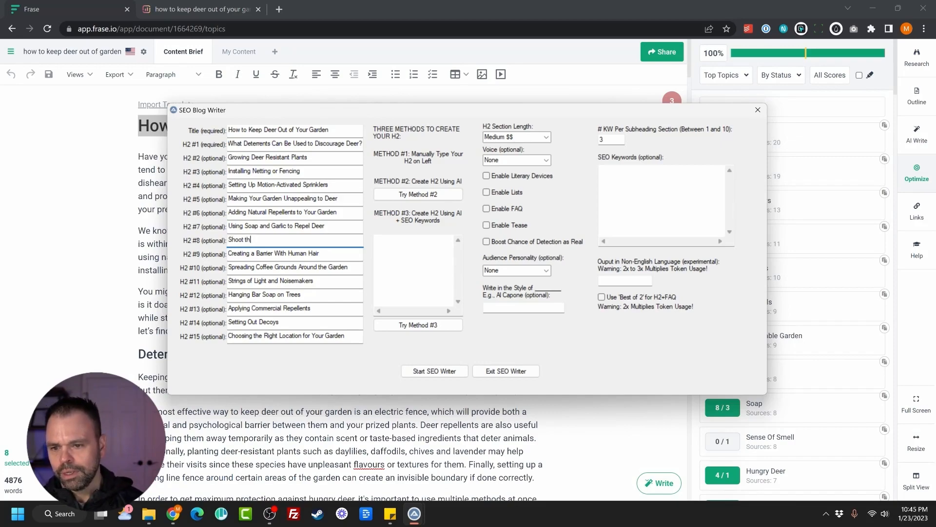
type("eer")
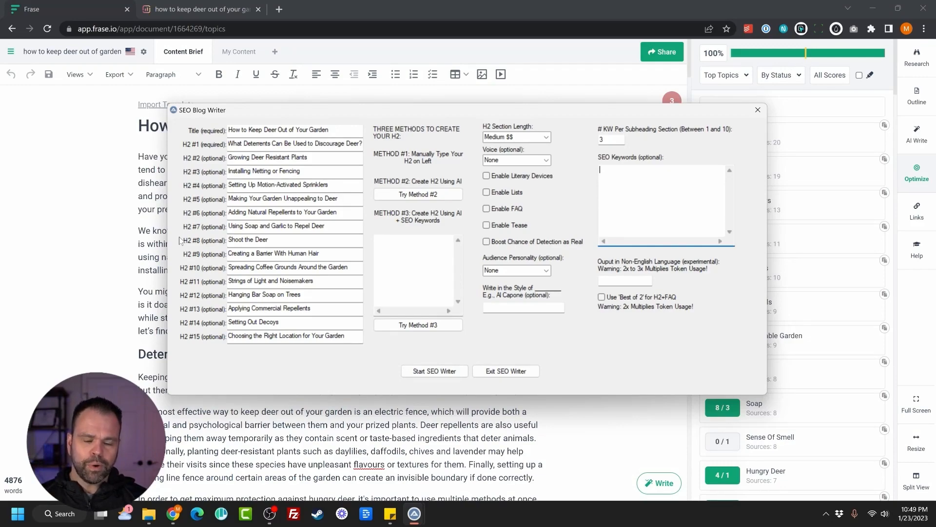
Switch to Frase and examine the headings of the ranking competitor articles in the outline research.
left_click(556, 440)
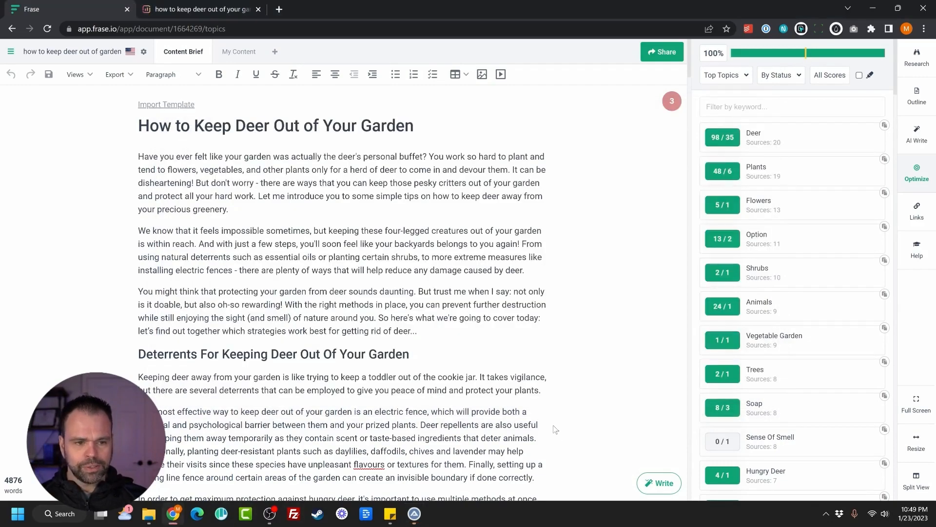
left_click(910, 66)
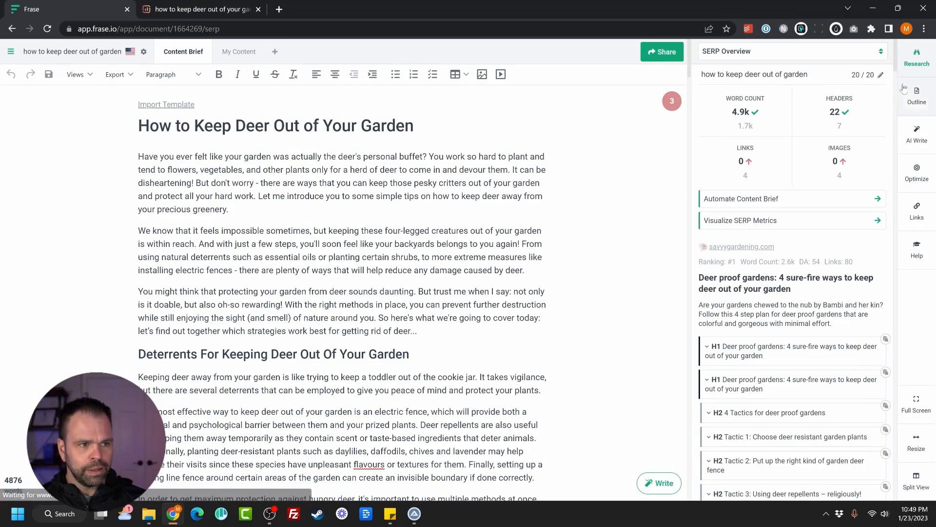
left_click(916, 97)
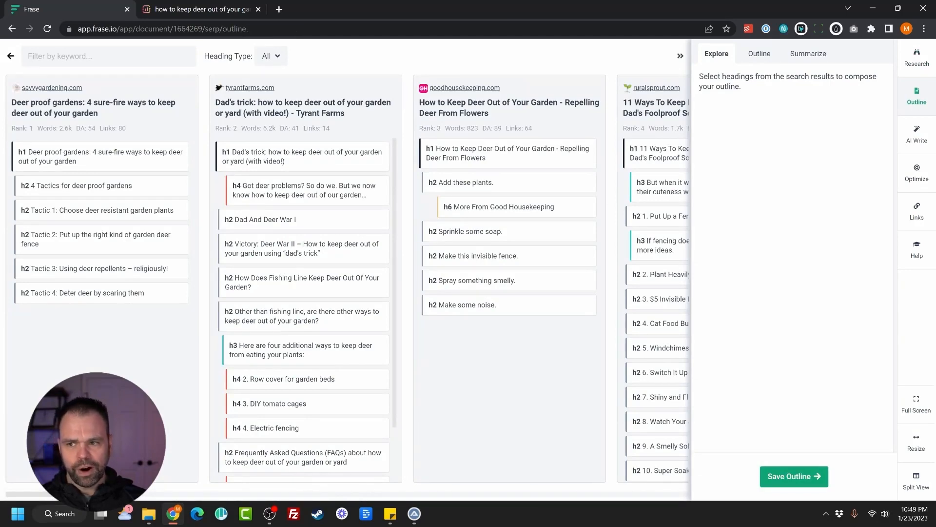
left_click_drag(48, 102, 86, 102)
left_click_drag(235, 102, 563, 103)
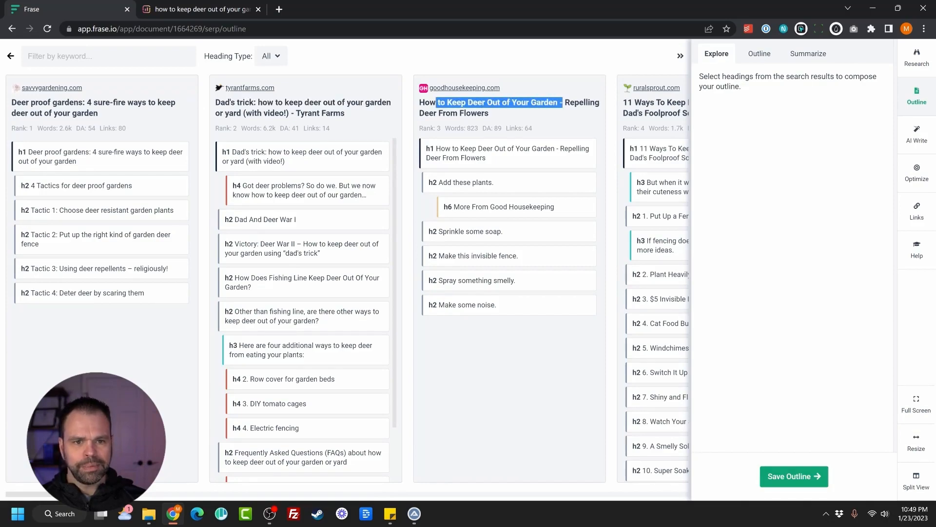
scroll(561, 105, "right", 7)
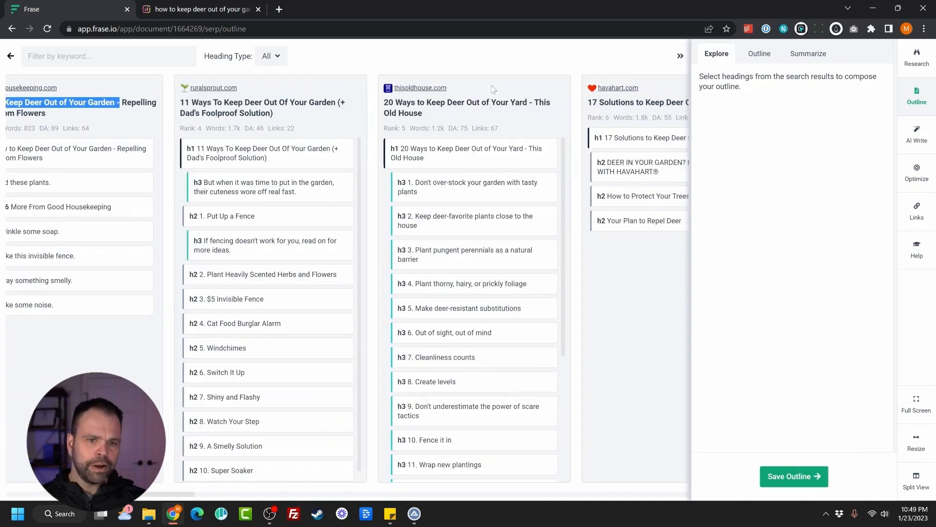
left_click_drag(143, 495, 282, 485)
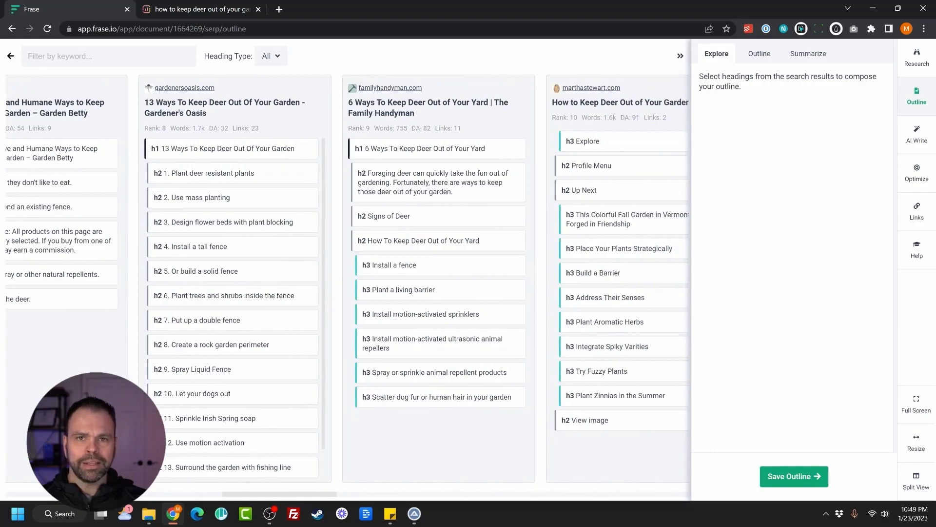
left_click_drag(362, 102, 414, 114)
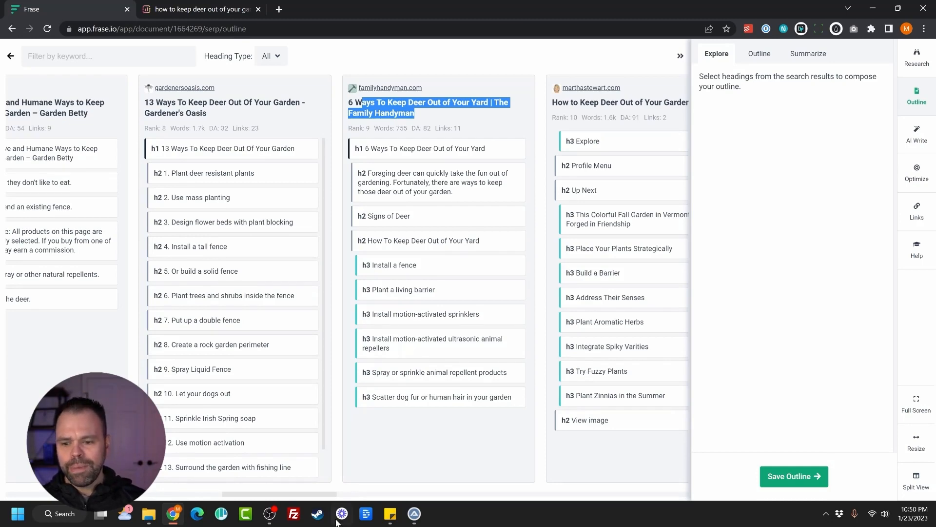
left_click_drag(328, 498, 524, 488)
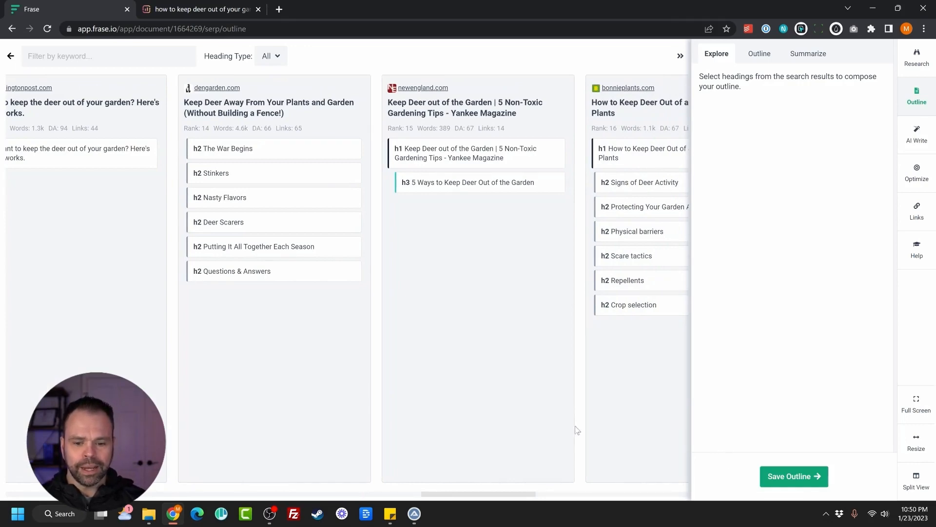
Return to ZimmWriter's SEO Blog Writer and place the cursor in the Method #3 SEO keywords box.
mouse_move(418, 511)
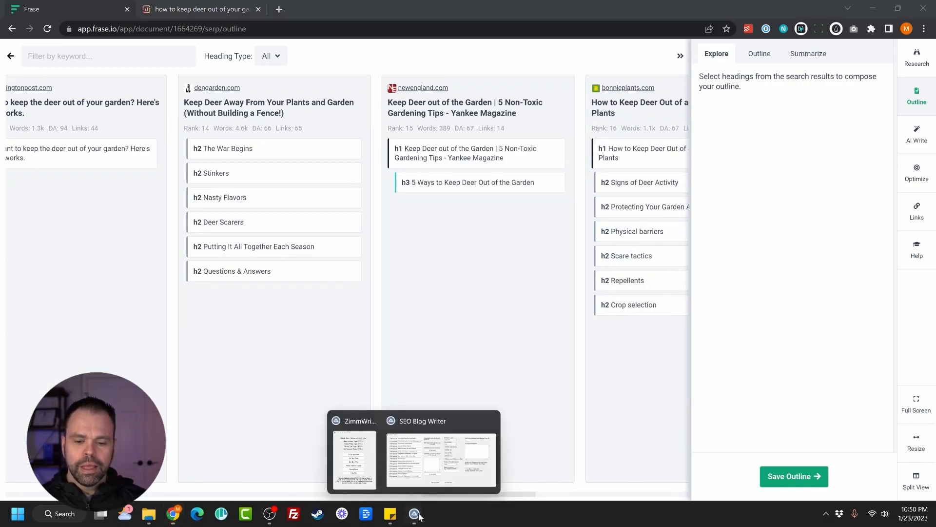
left_click(455, 453)
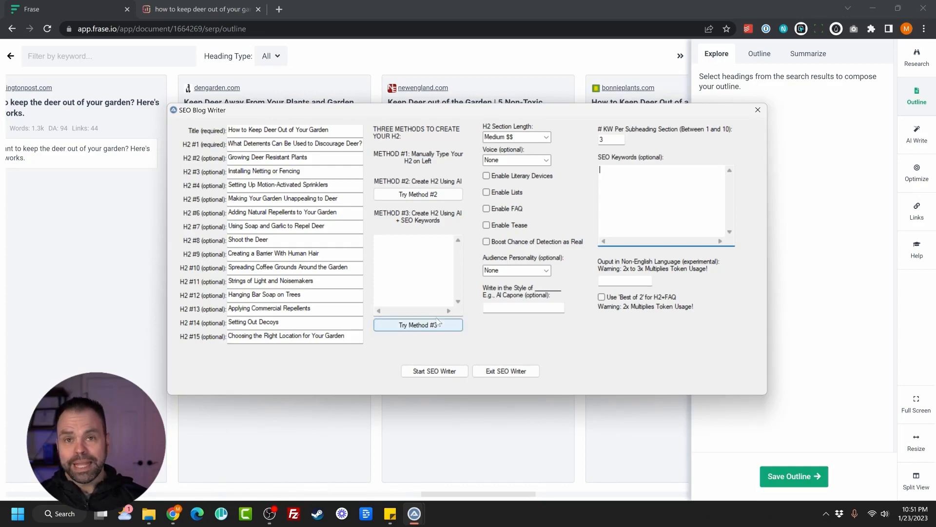
left_click(421, 259)
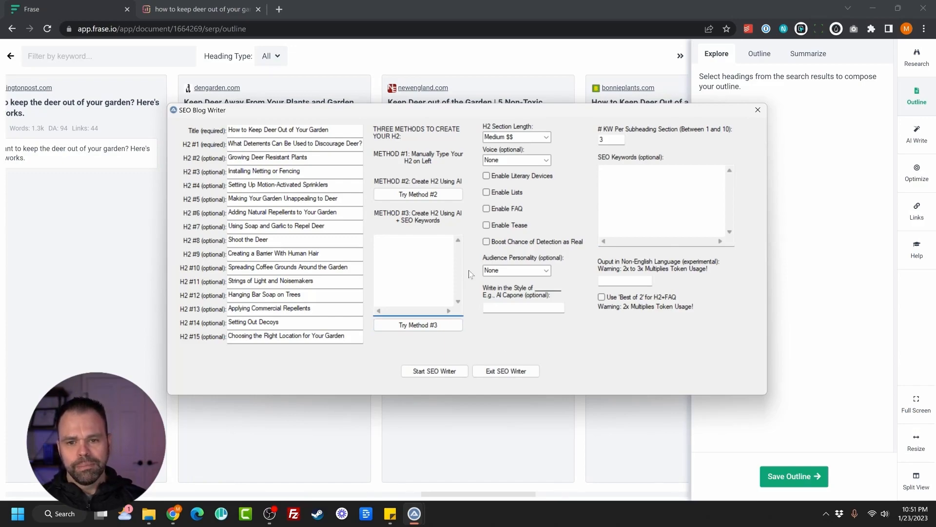
Review the selected search sources in Frase, then export the SERP data as Excel and open the downloaded workbook.
left_click(530, 426)
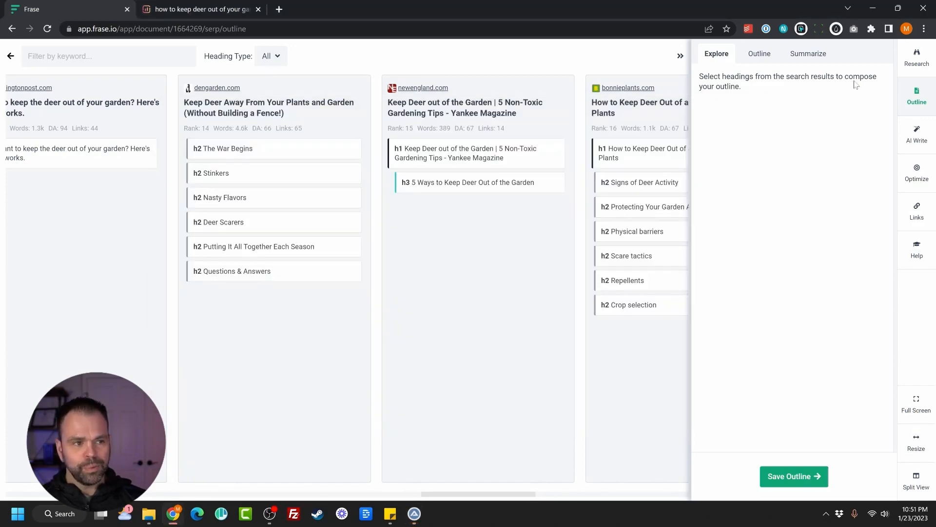
left_click(917, 57)
scroll(827, 184, "down", 15)
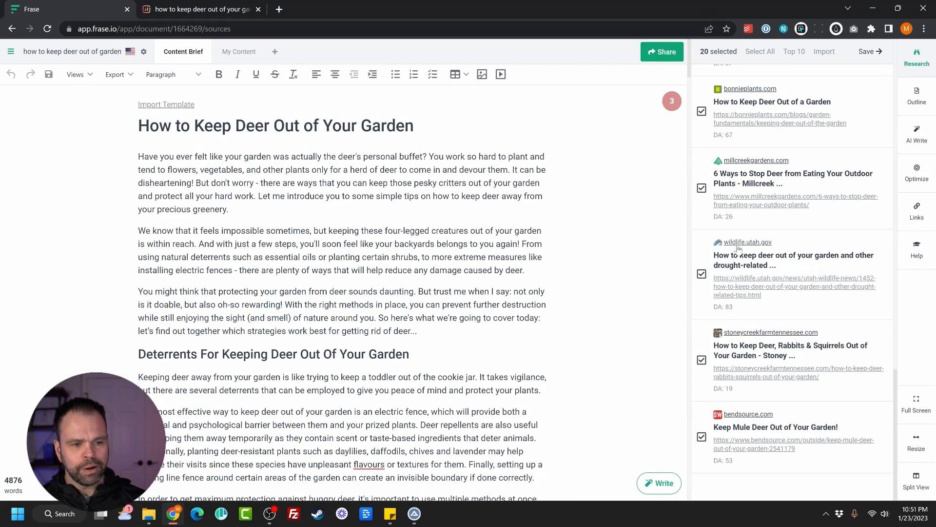
scroll(795, 295, "up", 15)
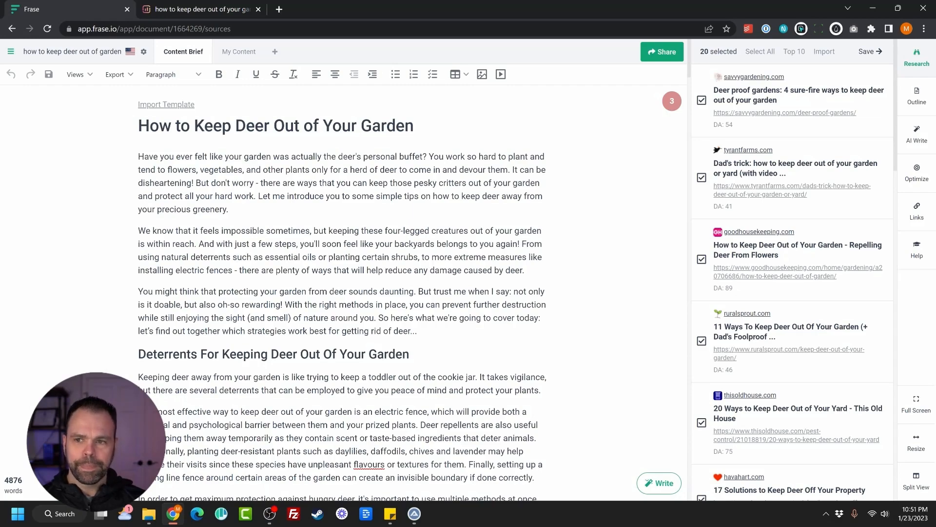
left_click(123, 77)
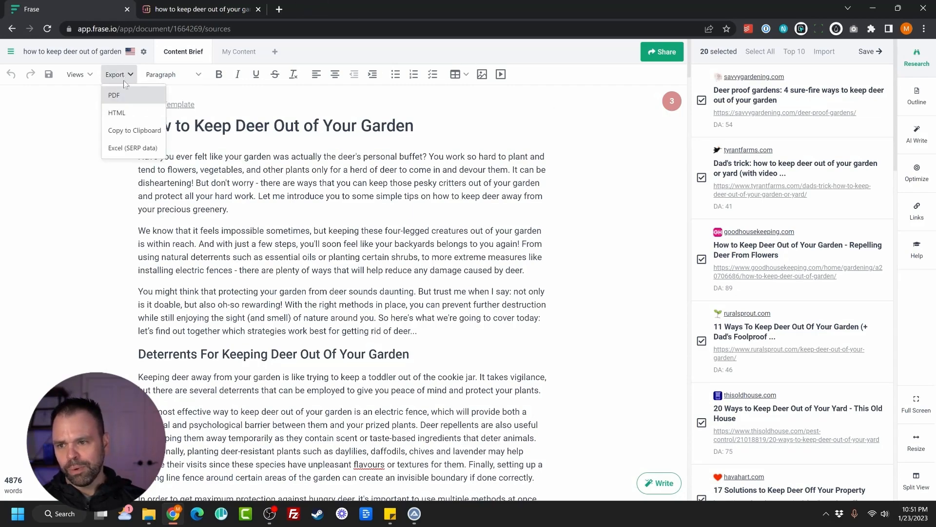
left_click(132, 148)
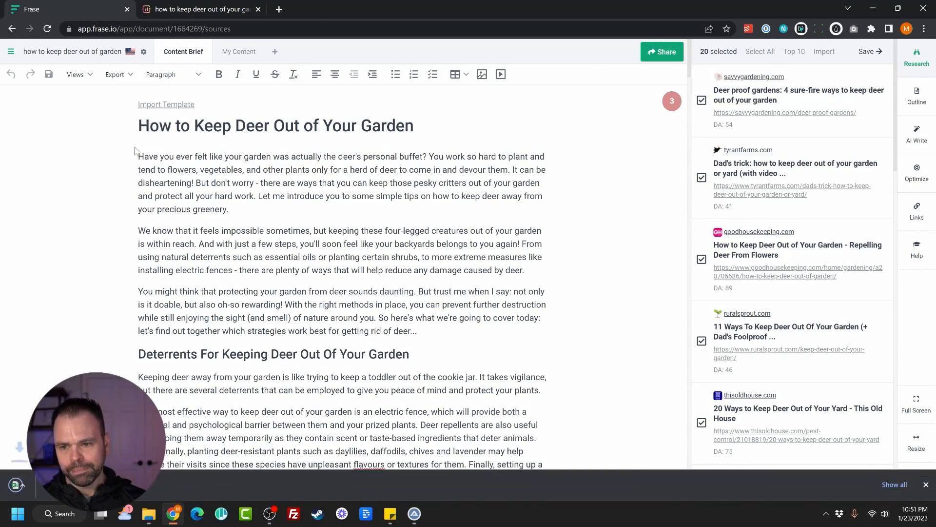
left_click(20, 484)
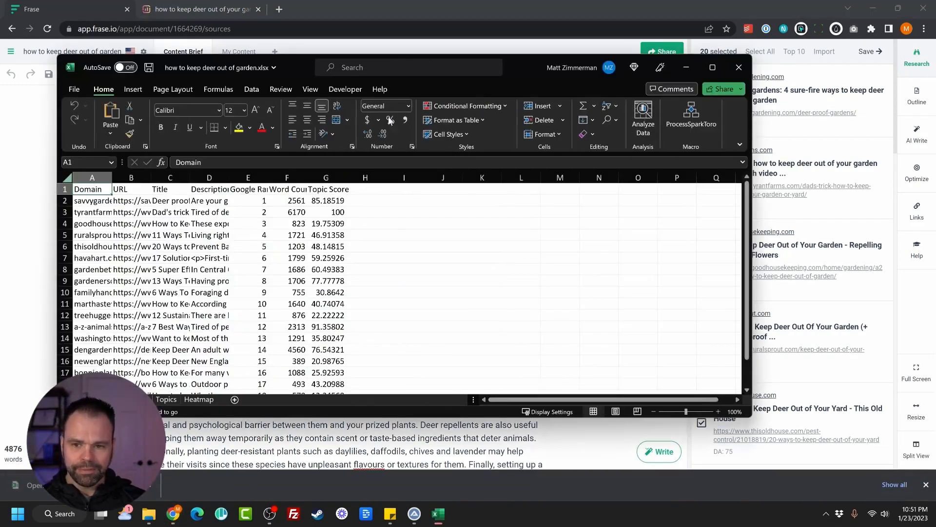
Reposition and enlarge the workbook window, and widen the URL and Header Tag columns on the Headers sheet.
left_click_drag(532, 66, 579, 18)
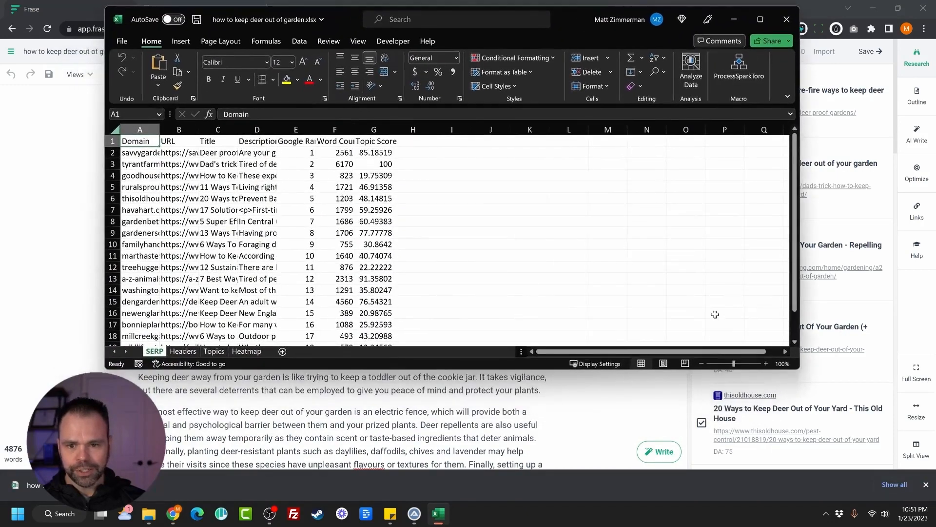
left_click_drag(798, 370, 799, 370)
left_click_drag(757, 459, 747, 498)
left_click(183, 476)
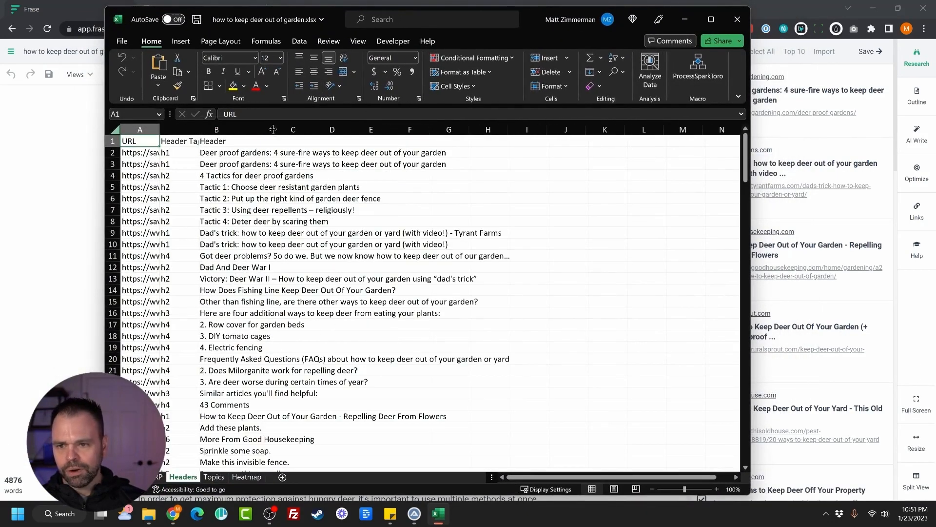
double_click(199, 130)
left_click_drag(160, 130, 200, 129)
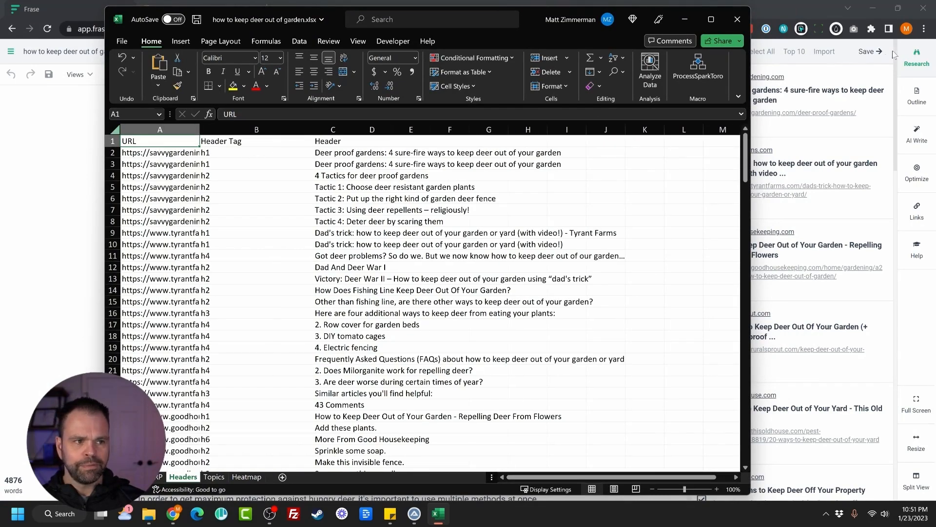
Filter the Header Tag column to show only the h2 and h3 rows.
left_click(254, 130)
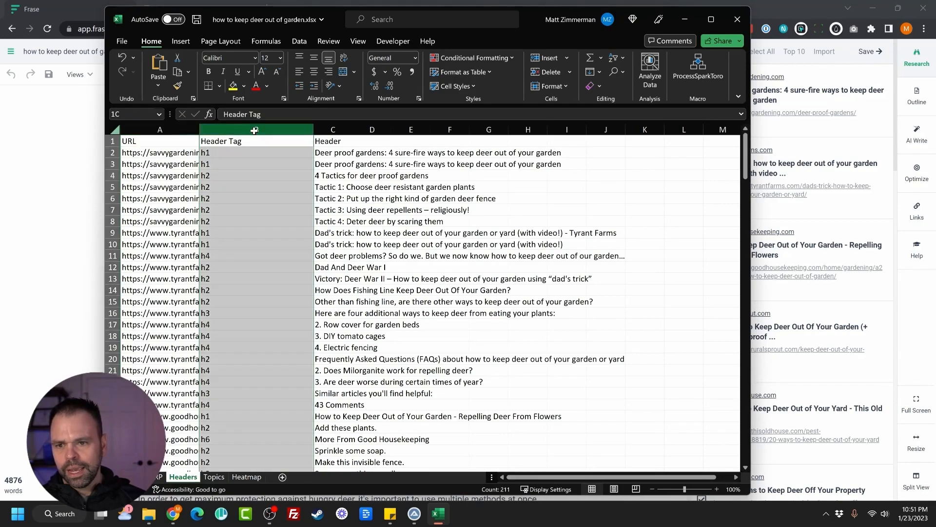
left_click(301, 42)
left_click(462, 72)
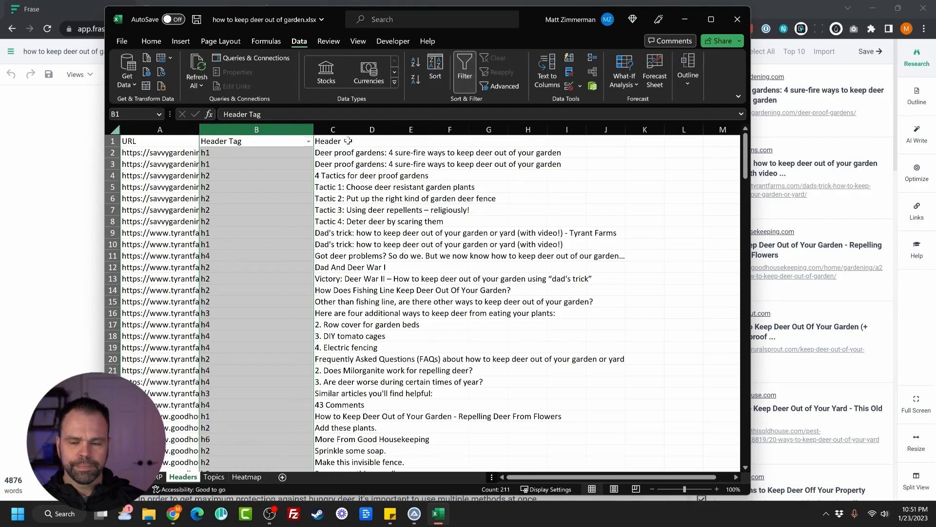
left_click(308, 141)
left_click(193, 284)
left_click(193, 313)
left_click(192, 323)
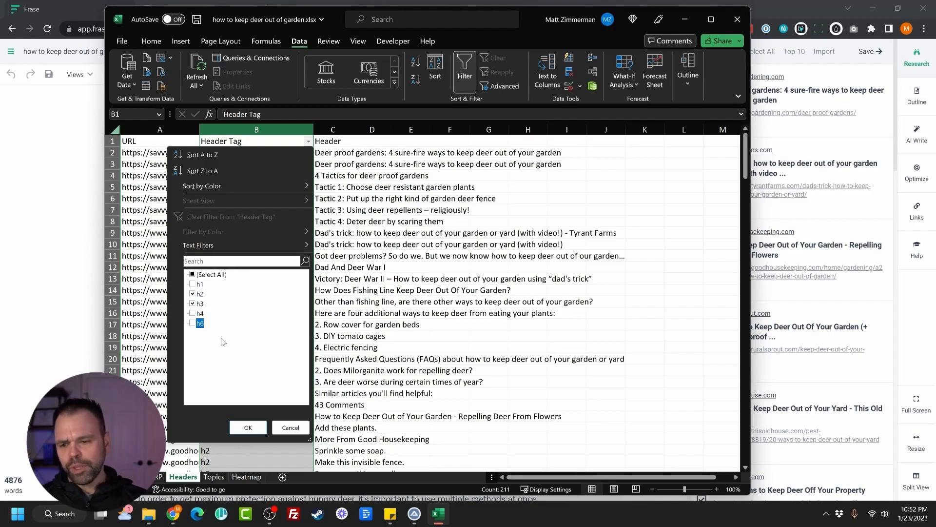
left_click(248, 428)
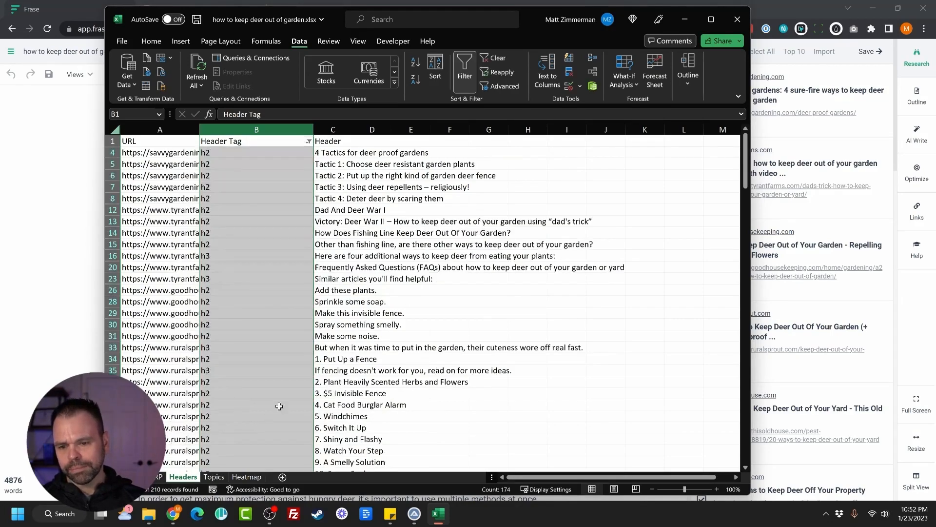
Select all filtered headings from "4 Tactics for deer proof gardens" to "Takeout Guide" and switch to ZimmWriter's SEO Blog Writer.
left_click(357, 292)
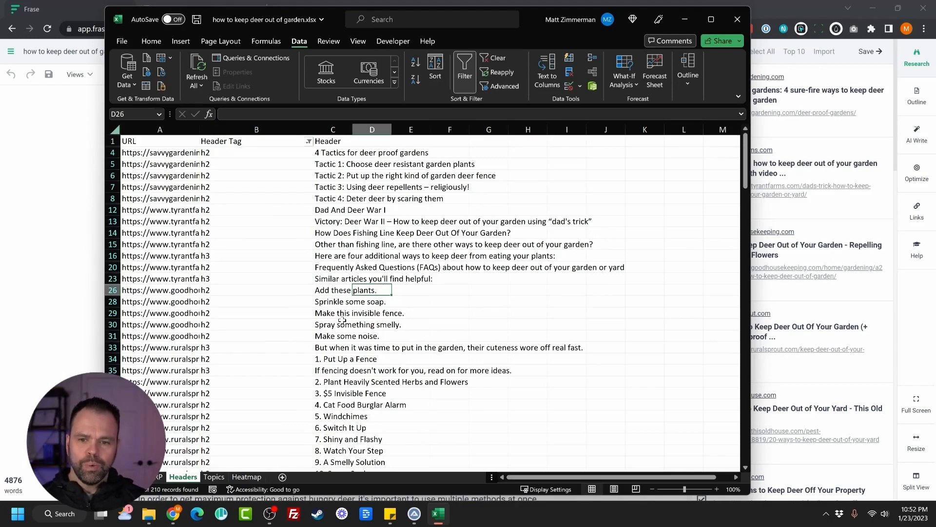
left_click(331, 153)
scroll(343, 419, "down", 20)
scroll(343, 419, "down", 20)
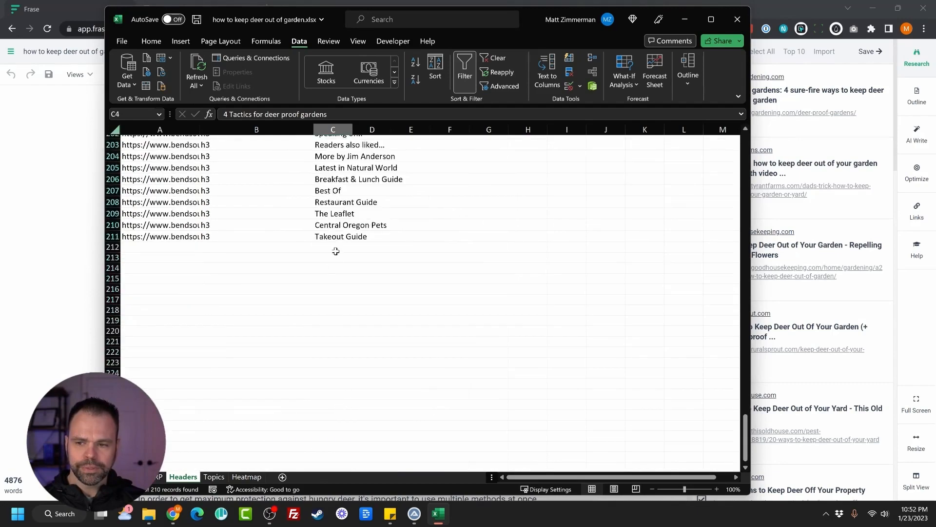
left_click(336, 239, "shift")
left_click(414, 513)
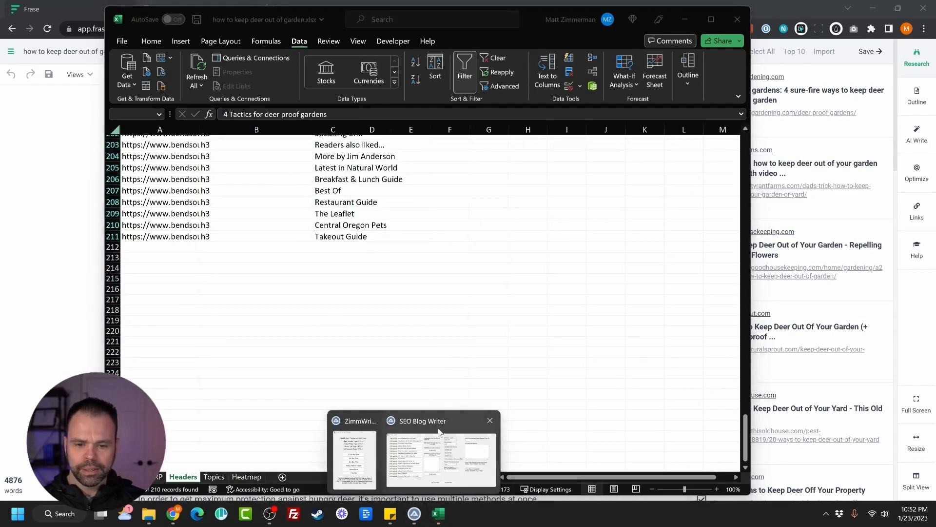
left_click(439, 432)
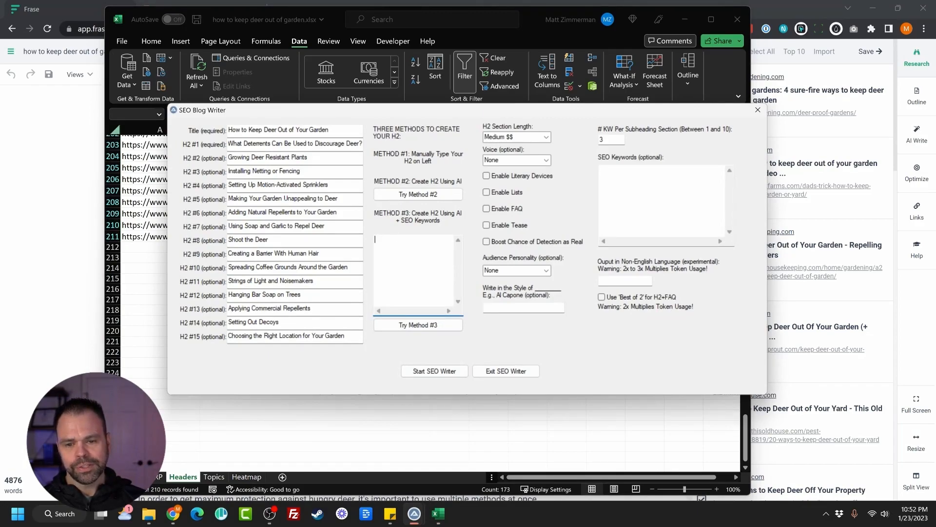
Switch back to the Excel workbook and review the filtered headings from the start of the list.
left_click(367, 434)
scroll(333, 303, "up", 20)
scroll(352, 356, "up", 20)
left_click(458, 231)
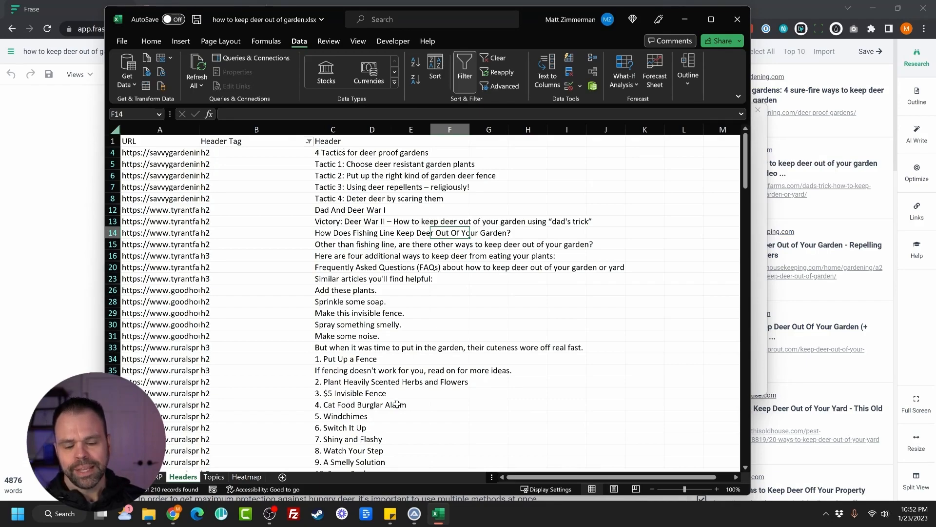
Exit and reopen ZimmWriter's SEO Blog Writer for empty H2 fields, with "How to Keep Deer Out of Your Garden" as the title.
left_click(427, 457)
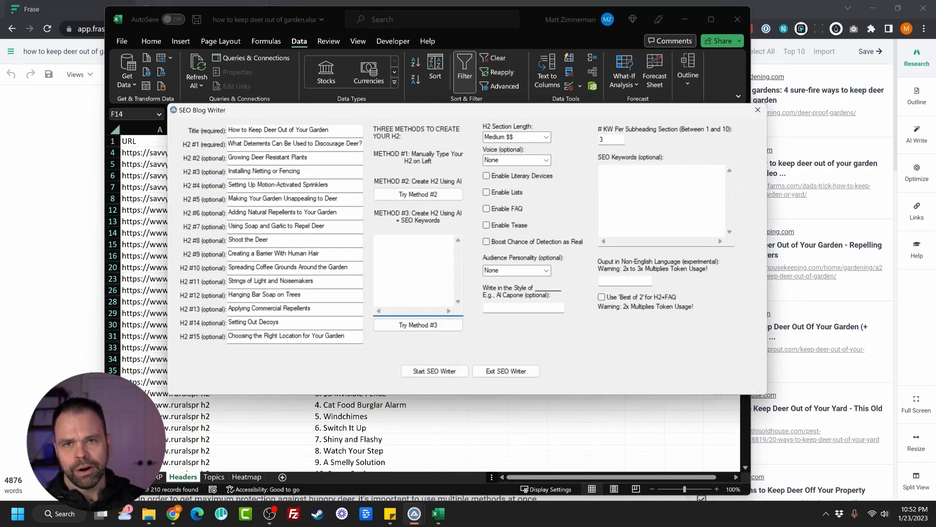
left_click(505, 370)
left_click(435, 488)
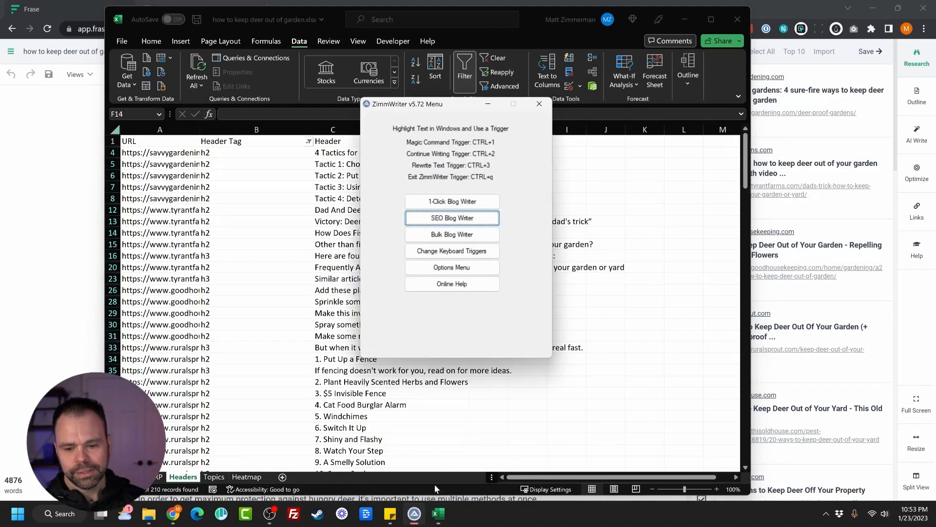
left_click(452, 217)
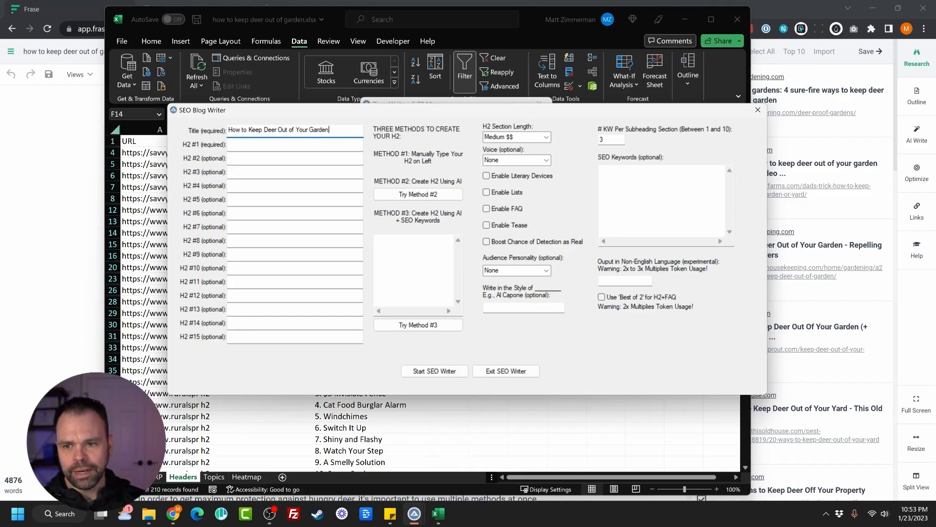
Switch back to the Excel workbook and clear the heading "4 Tactics for deer proof gardens" in cell C4.
left_click(333, 155)
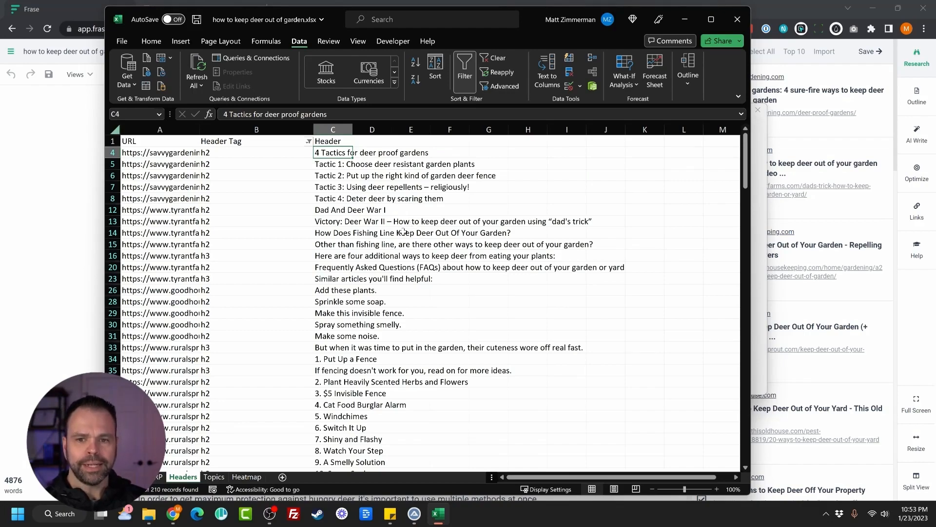
key("Delete")
key("Down")
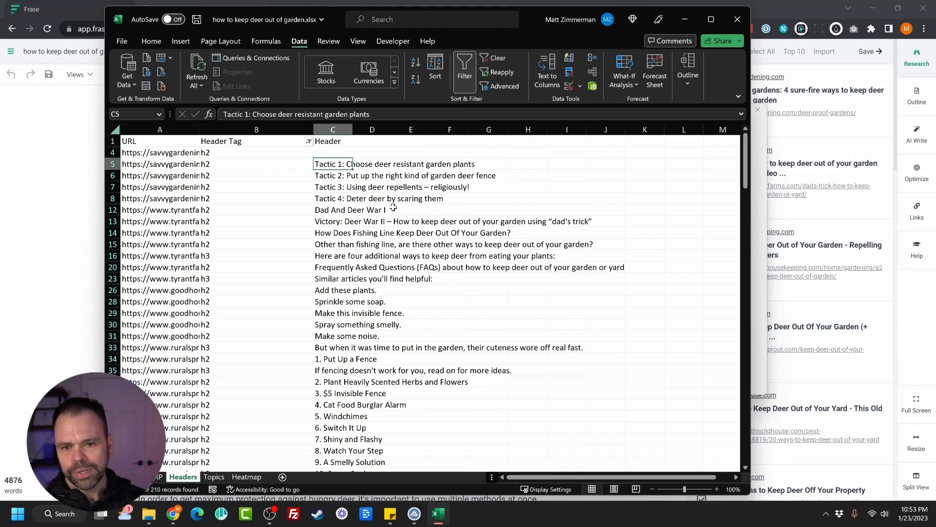
Clear the "Dad And Deer War I" and "Victory: Deer War II" headings in cells C12 and C13.
key("Down")
key("Down")
key("Down")
key("Down")
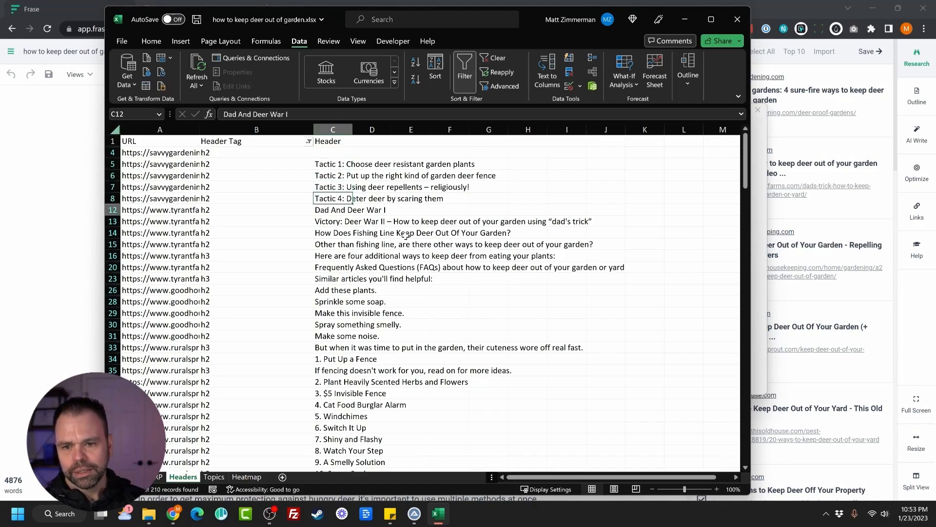
key("Delete")
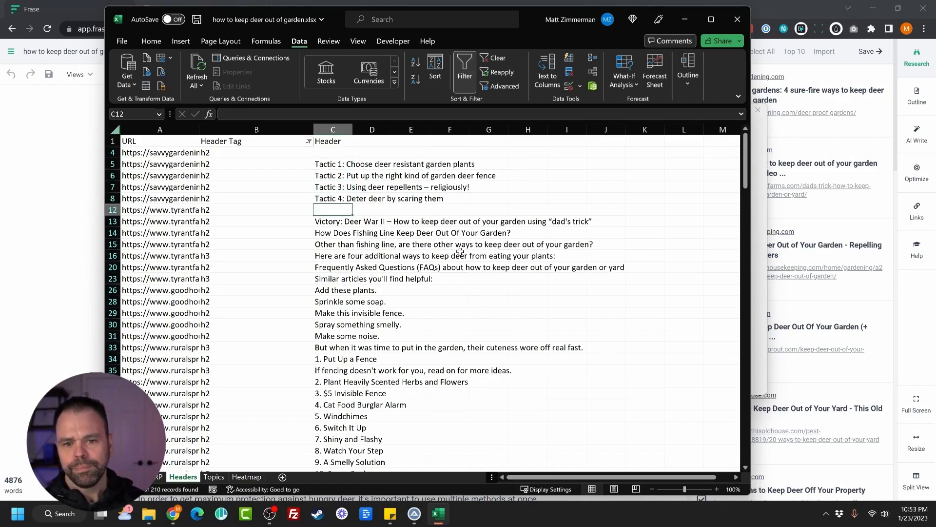
key("Down")
key("Delete")
key("Down")
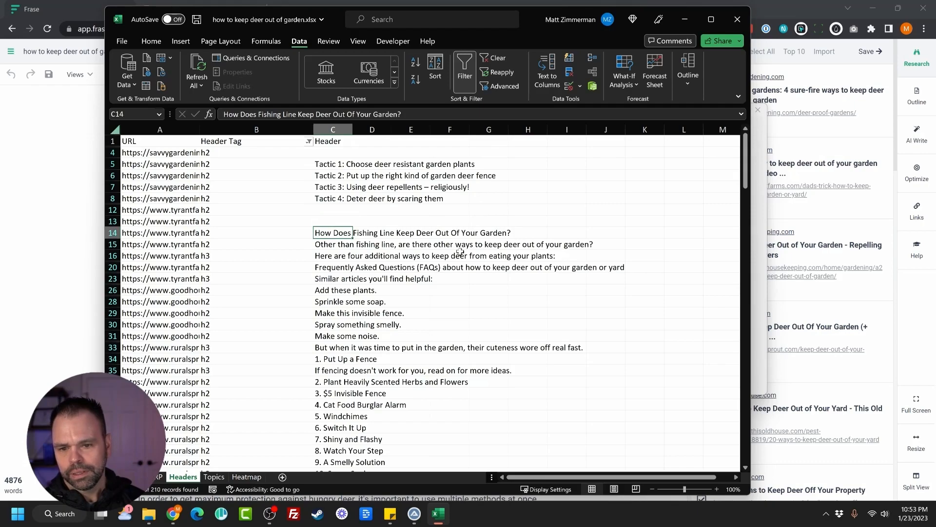
key("Down")
key("Up")
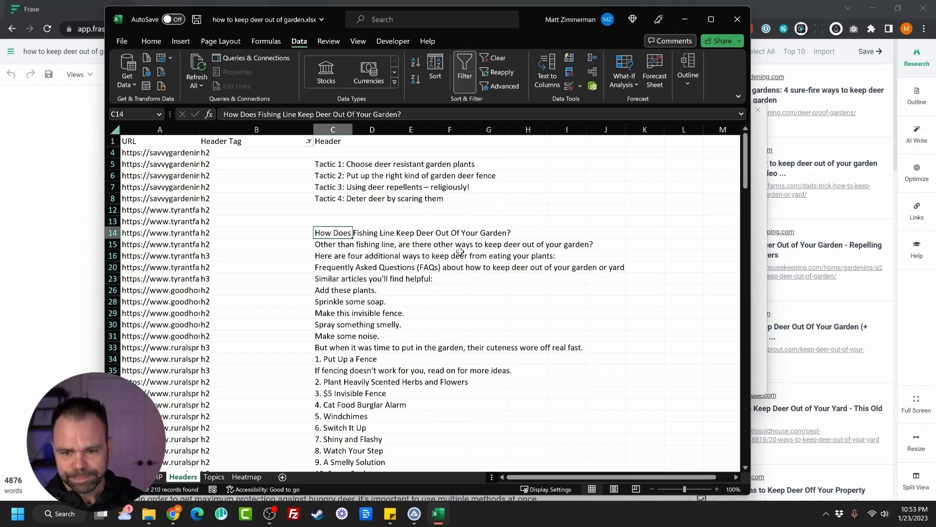
Clear the five visible headings from "Other than fishing line" in C15 through "Add these plants." in C26.
key("Down")
key("Delete")
key("Down")
key("Delete")
key("Down")
key("Delete")
key("Down")
key("Delete")
key("Down")
key("Delete")
key("Down")
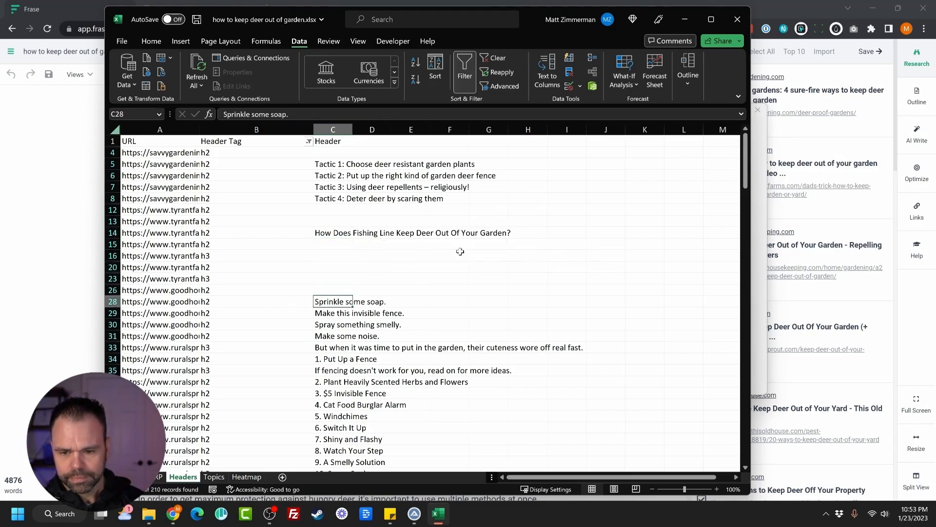
Clear the narrative headings "But when it was time to put in the garden" in C33 and "If fencing doesn't work for you" in C35.
key("Down")
key("Down")
key("Down")
key("Down")
key("Delete")
key("Down")
key("Down")
key("Delete")
Clear three more unneeded headings in the Header column between rows 36 and 90.
scroll(340, 300, "down", 5)
left_click(340, 300)
key("Delete")
key("Down")
key("Down")
key("Down")
key("Down")
key("Down")
key("Down")
key("Down")
key("Down")
key("Down")
scroll(527, 387, "down", 7)
left_click(330, 274)
key("Delete")
left_click(320, 310)
key("Delete")
scroll(442, 326, "down", 6)
Clear every visible heading in the Header column from row 91 through row 107.
scroll(442, 326, "down", 2)
left_click(343, 265)
key("Delete")
key("Down")
key("Delete")
key("Down")
key("Delete")
key("Down")
key("Delete")
key("Down")
key("Delete")
key("Down")
key("Delete")
key("Down")
key("Delete")
key("Down")
key("Delete")
key("Down")
key("Delete")
key("Down")
key("Delete")
key("Down")
key("Delete")
key("Down")
key("Delete")
key("Down")
key("Delete")
key("Down")
key("Delete")
key("Down")
key("Delete")
key("Down")
key("Delete")
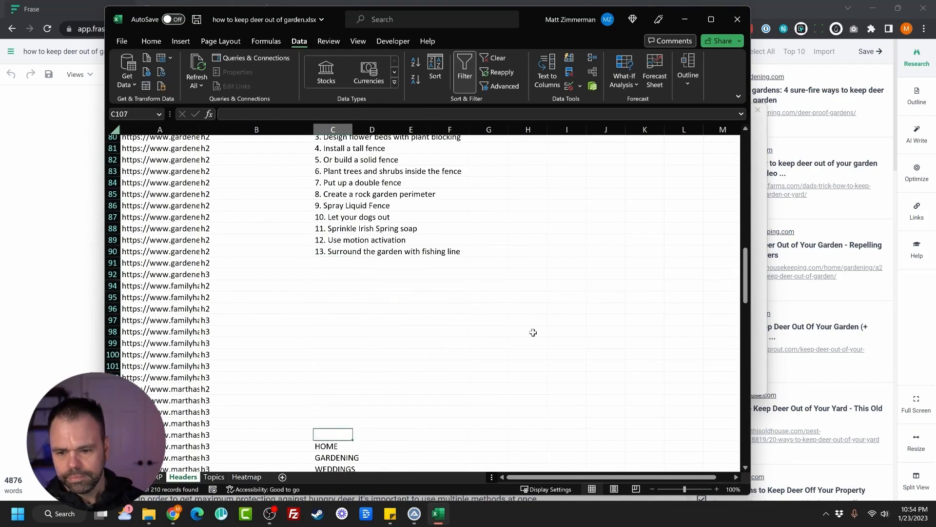
Clear the next twelve visible headings below row 107, starting with the site-navigation entries HOME, GARDENING and WEDDINGS.
scroll(533, 332, "down", 7)
key("Down")
key("Delete")
key("Down")
key("Delete")
key("Down")
key("Delete")
key("Down")
key("Delete")
key("Down")
key("Delete")
key("Down")
key("Delete")
key("Down")
key("Delete")
key("Down")
key("Delete")
key("Down")
key("Delete")
key("Down")
key("Delete")
key("Down")
key("Delete")
key("Down")
key("Delete")
Skip the next run of headings and clear two consecutive unneeded ones below it in the Header column.
key("Down")
key("Down")
key("Down")
key("Down")
key("Down")
key("Down")
key("Down")
key("Down")
key("Delete")
key("Down")
key("Delete")
Clear the "5. Pets" heading in cell C152 of the first a-z-animals group.
scroll(357, 289, "down", 11)
left_click(349, 298)
scroll(348, 294, "down", 4)
scroll(350, 294, "up", 4)
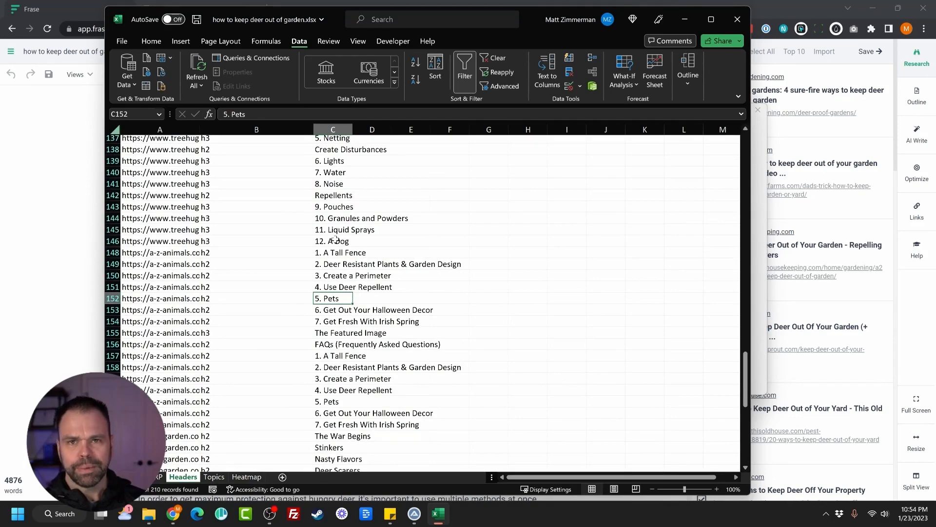
left_click(344, 287)
left_click(337, 309)
left_click(334, 299)
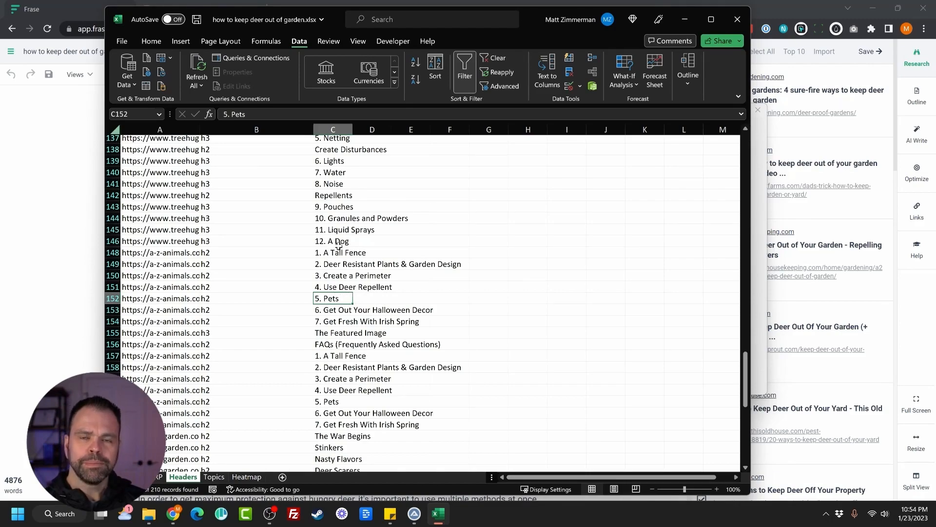
key("Delete")
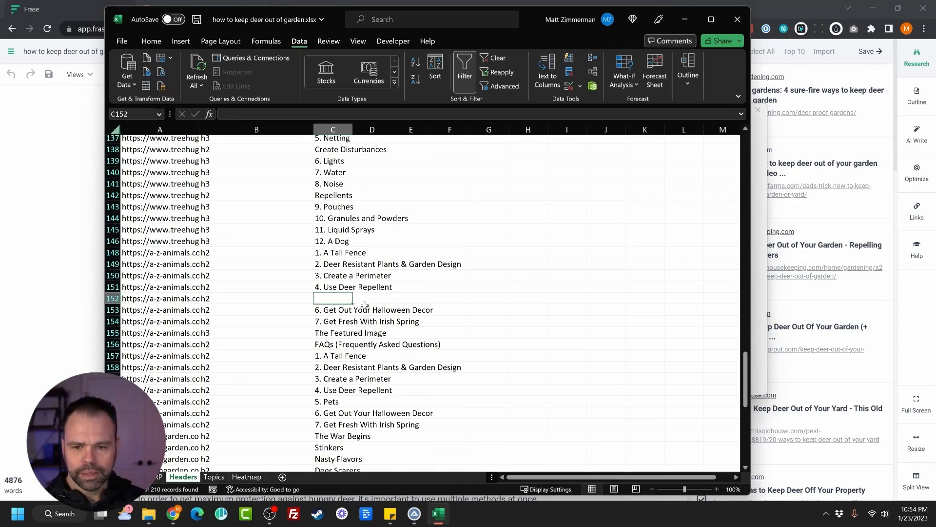
Clear "7. Get Fresh With Irish Spring" in C154 and "6. Get Out Your Halloween Decor" in C153.
scroll(366, 312, "down", 2)
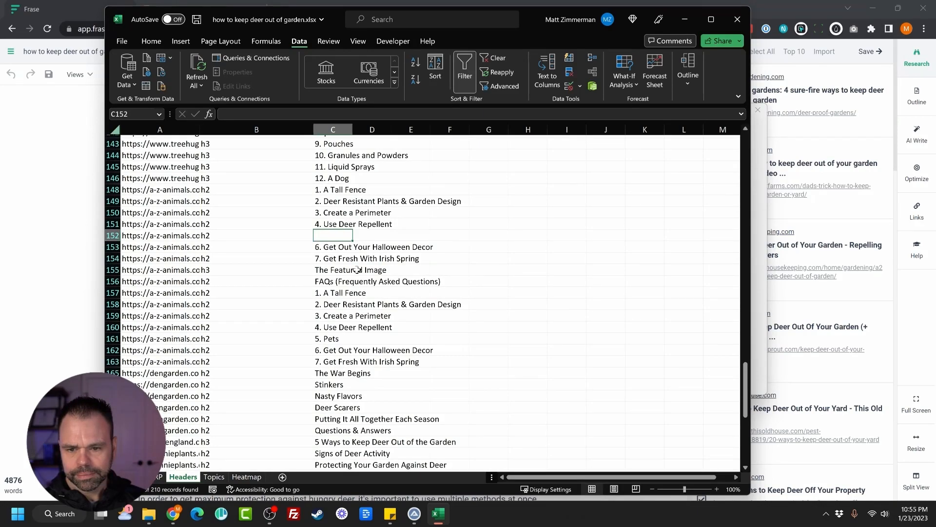
left_click(323, 259)
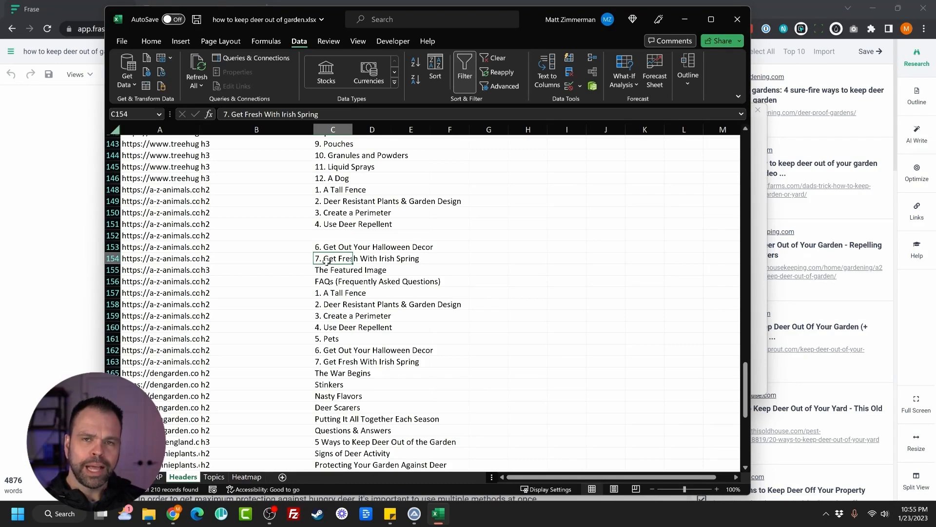
key("Delete")
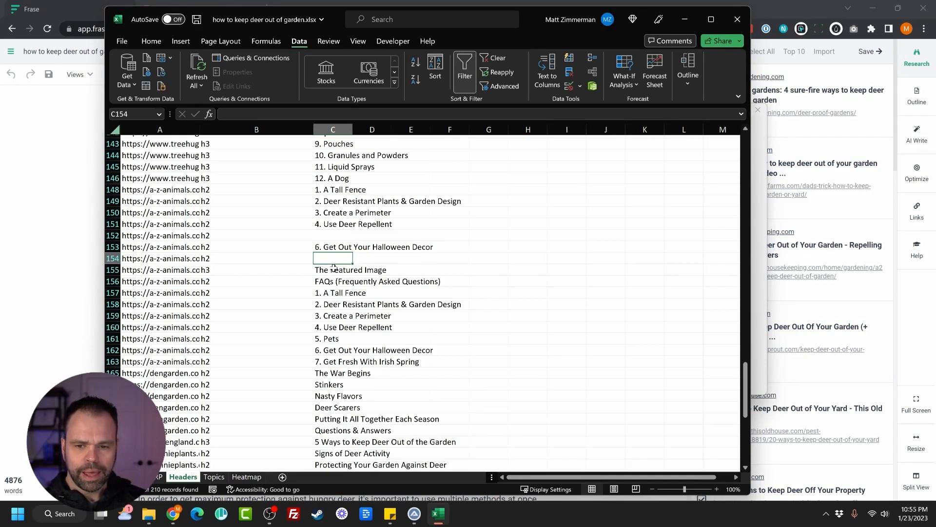
left_click(330, 249)
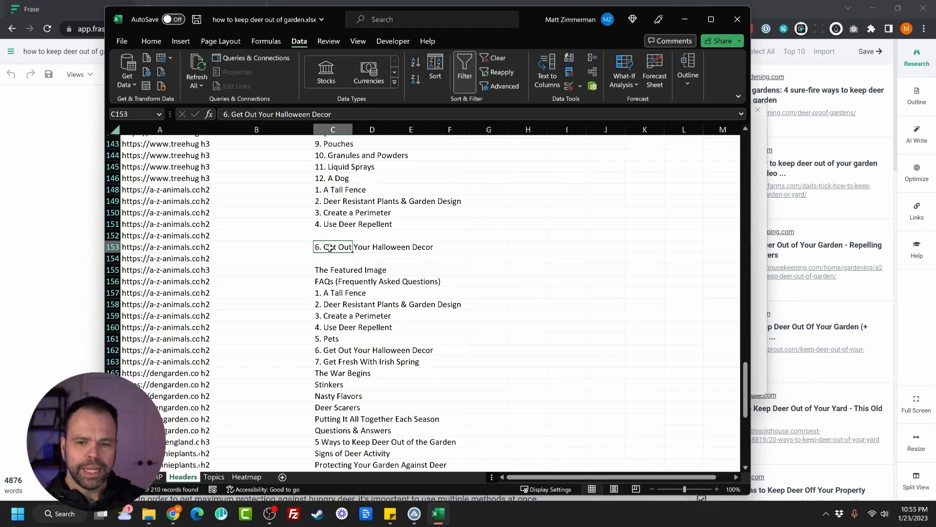
key("Delete")
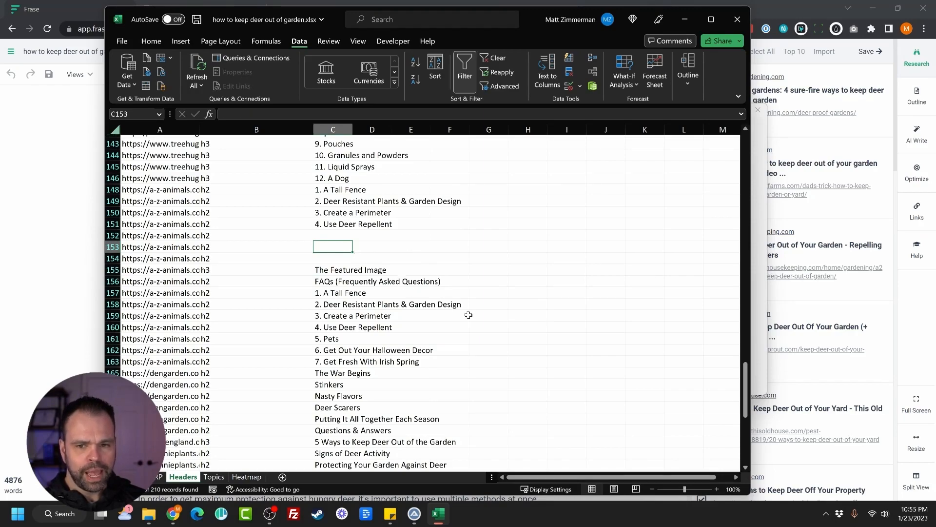
Clear "FAQs (Frequently Asked Questions)" in C156 and "The Featured Image" in C155.
scroll(468, 316, "down", 2)
left_click(334, 220)
key("Delete")
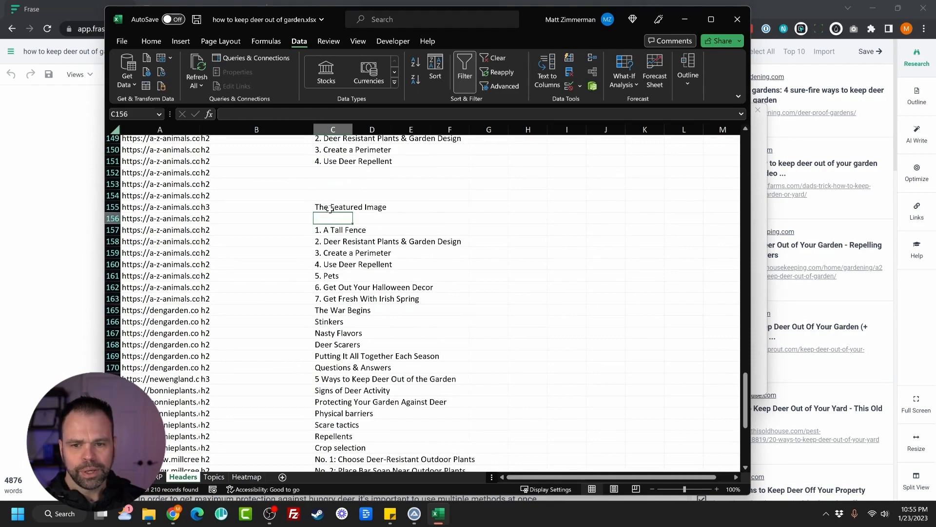
left_click(334, 208)
key("Delete")
scroll(354, 243, "down", 2)
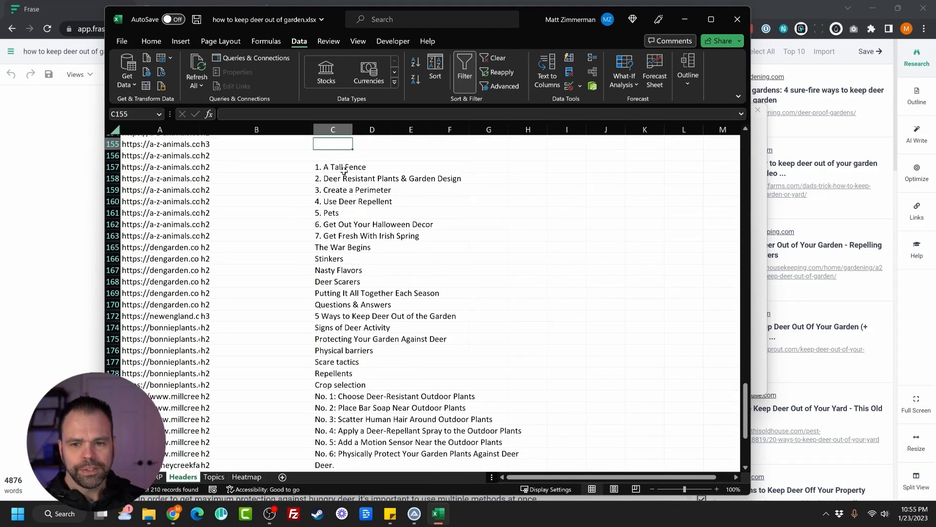
Clear the repeated a-z-animals headings "5. Pets", "6. Get Out Your Halloween Decor" and "7. Get Fresh With Irish Spring" in C161 to C163.
left_click(329, 213)
key("Delete")
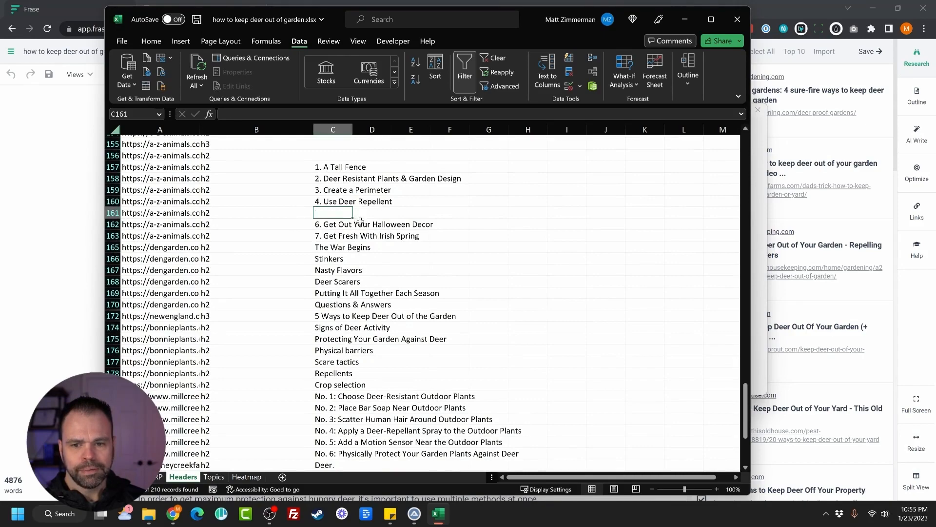
left_click(334, 225)
key("Delete")
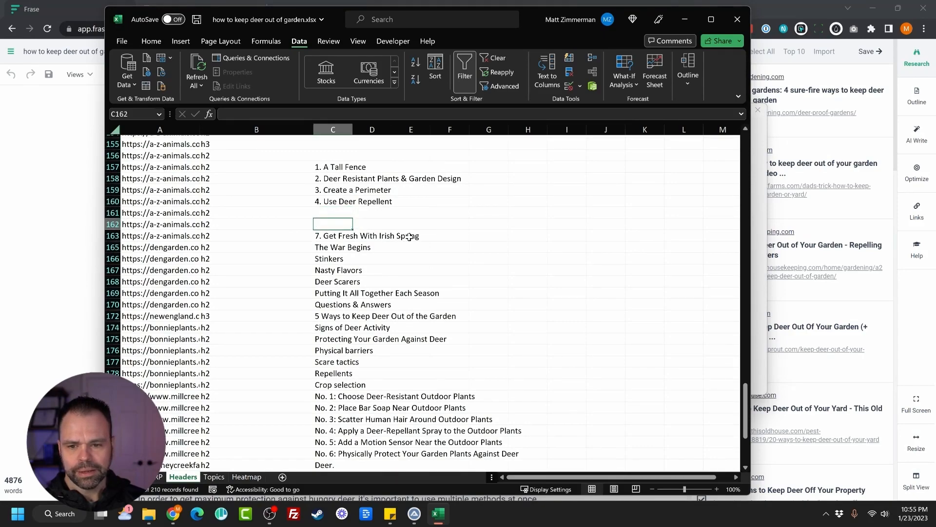
left_click(330, 236)
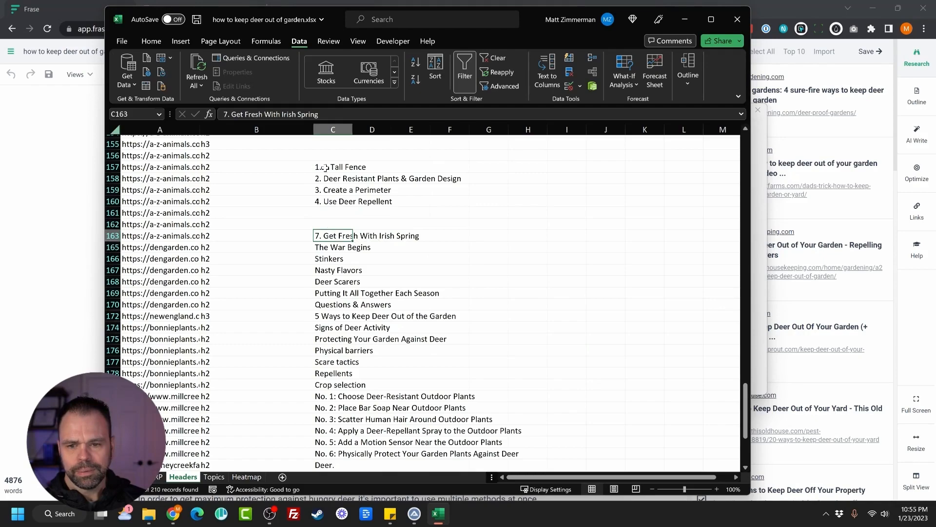
key("Delete")
Clear all six dengarden headings from "The War Begins" in C165 through "Questions & Answers" in C170.
left_click(324, 247)
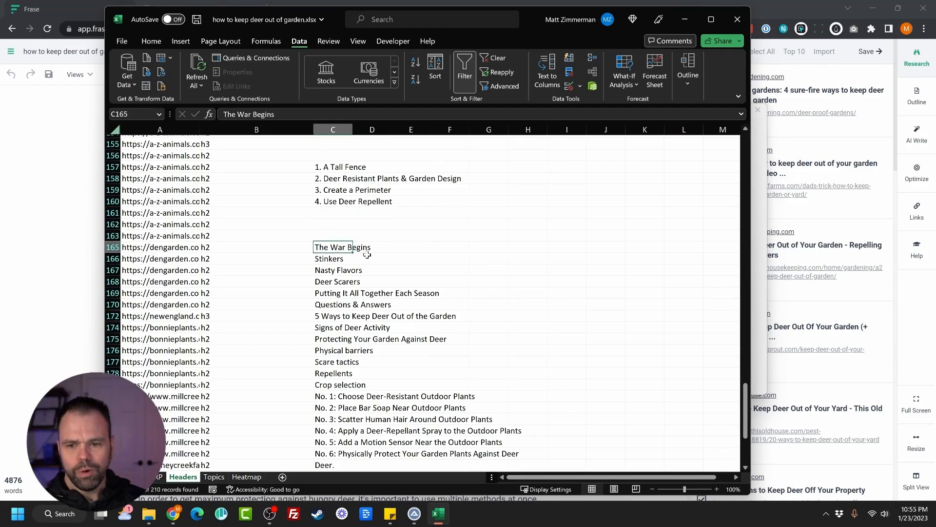
scroll(384, 253, "down", 2)
key("Delete")
key("Down")
key("Delete")
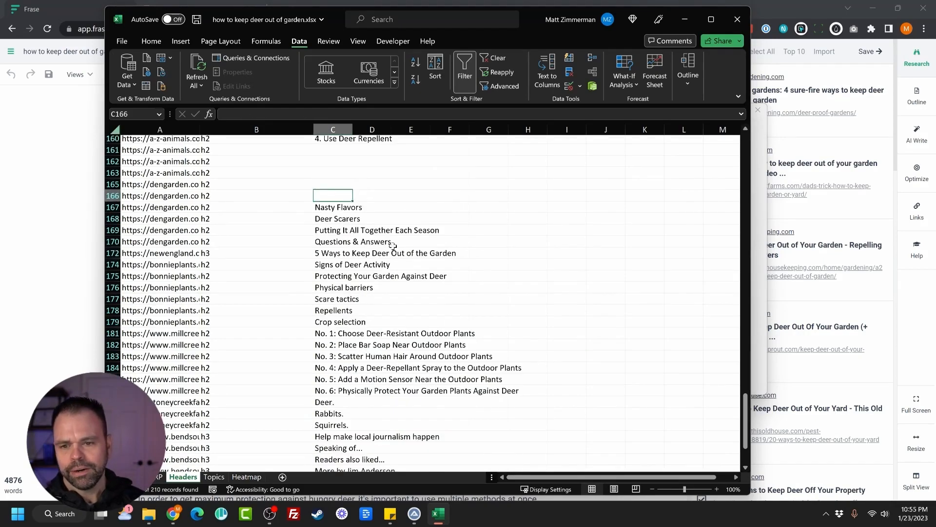
key("Down")
key("Delete")
key("Down")
key("Delete")
key("Down")
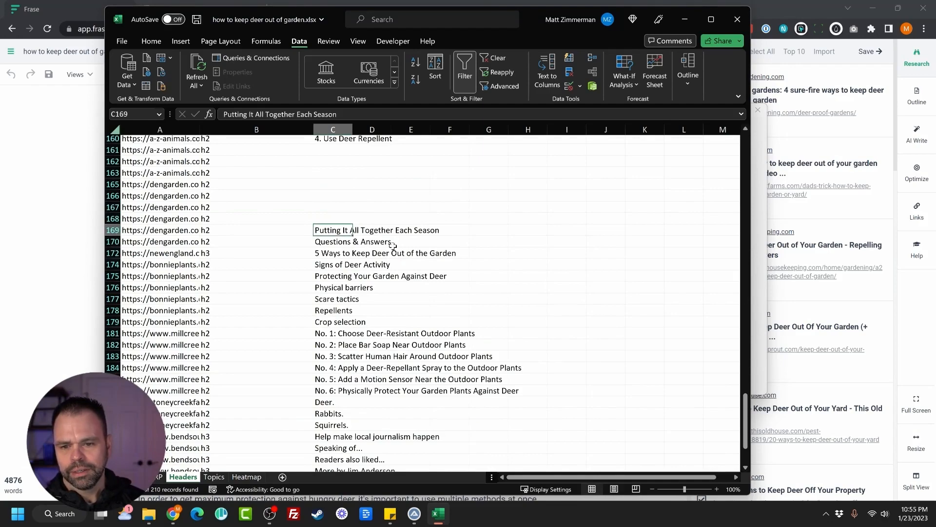
key("Delete")
key("Down")
key("Delete")
key("Down")
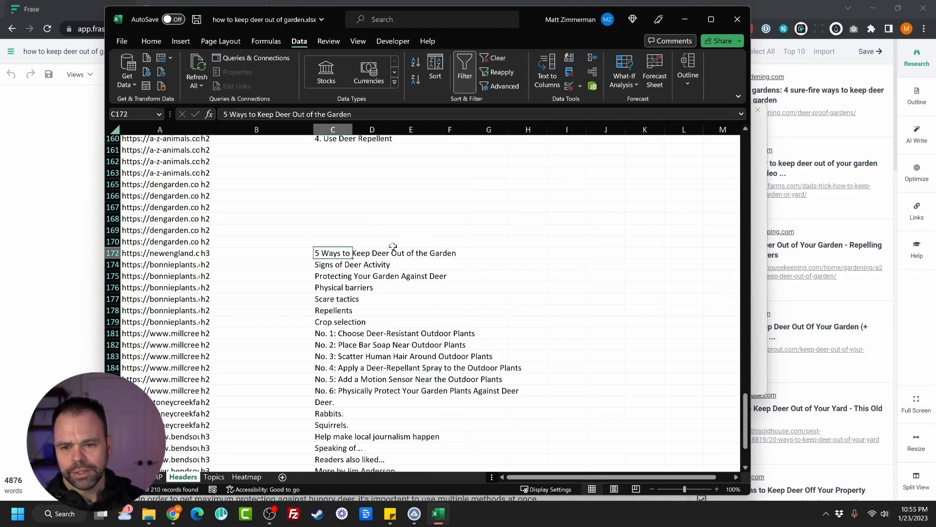
Clear "5 Ways to Keep Deer Out of the Garden", "Signs of Deer Activity" and "Protecting Your Garden Against Deer" in C172, C174 and C175.
key("Delete")
key("Down")
key("Delete")
key("Down")
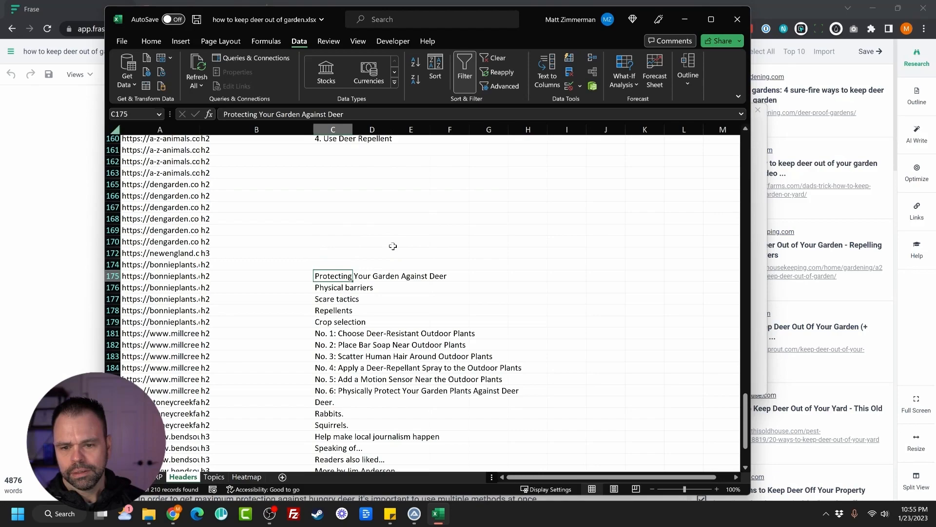
key("Delete")
key("Down")
Clear the bonnieplants heading "Crop selection" in C179.
key("Down")
key("Down")
key("Down")
key("Delete")
key("Down")
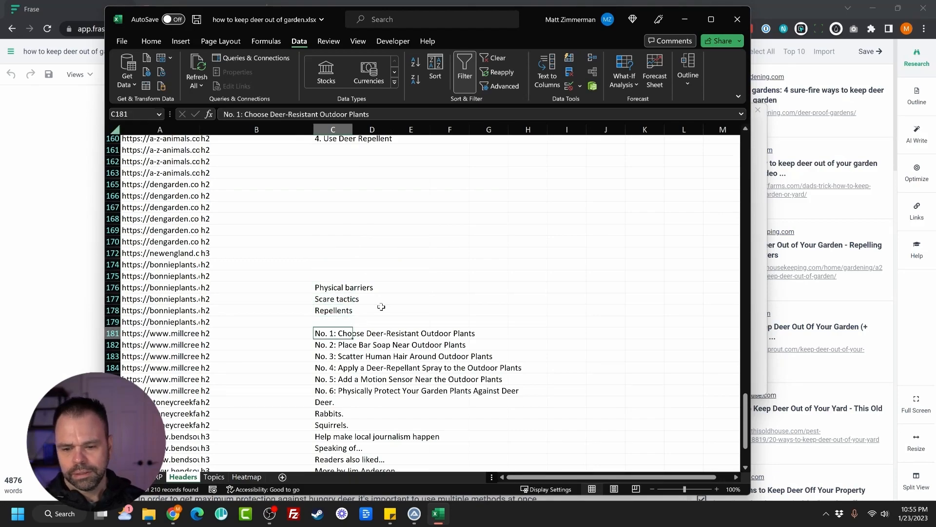
Clear the animal headings "Deer.", "Rabbits." and "Squirrels." in C191, C192 and C196.
scroll(382, 305, "down", 4)
left_click(331, 277)
key("Delete")
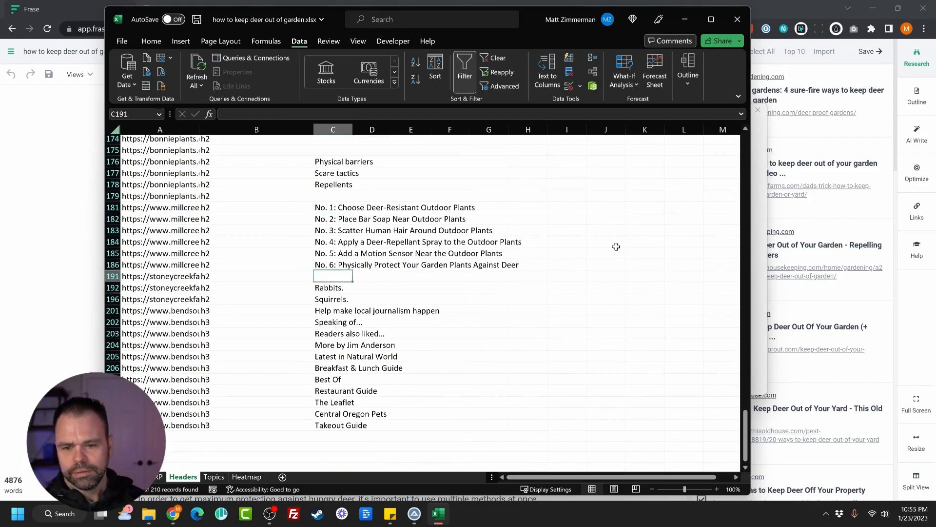
key("Down")
key("Delete")
key("Down")
key("Delete")
Clear the headings from "Help make local journalism happen" in C201 through the author heading in C204.
key("Down")
key("Delete")
key("Down")
key("Delete")
key("Down")
key("Delete")
key("Down")
key("Delete")
key("Down")
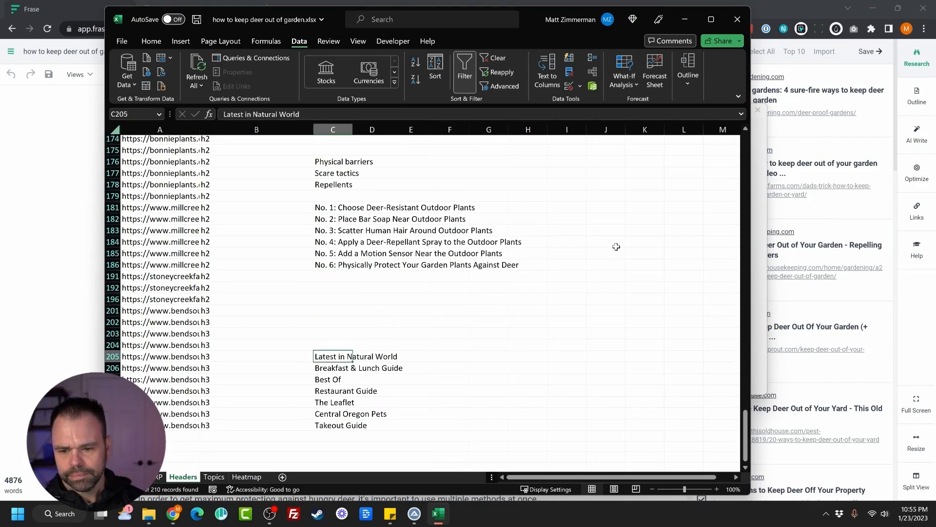
Clear the remaining headings from "Latest in Natural World" in C205 through "Takeout Guide" in C211.
key("Delete")
key("Down")
key("Delete")
key("Down")
key("Delete")
key("Down")
key("Delete")
key("Down")
key("Delete")
key("Down")
key("Delete")
key("Down")
key("Delete")
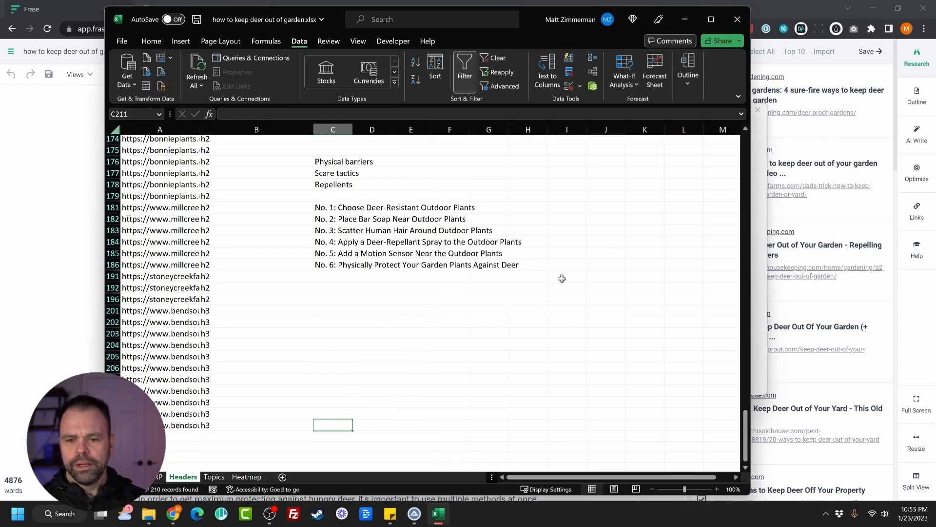
Copy the cleaned headings in column C from C5 to C186.
scroll(330, 308, "up", 8)
scroll(329, 311, "down", 3)
scroll(329, 310, "down", 2)
left_click_drag(323, 390, 351, 164)
key("ctrl+c")
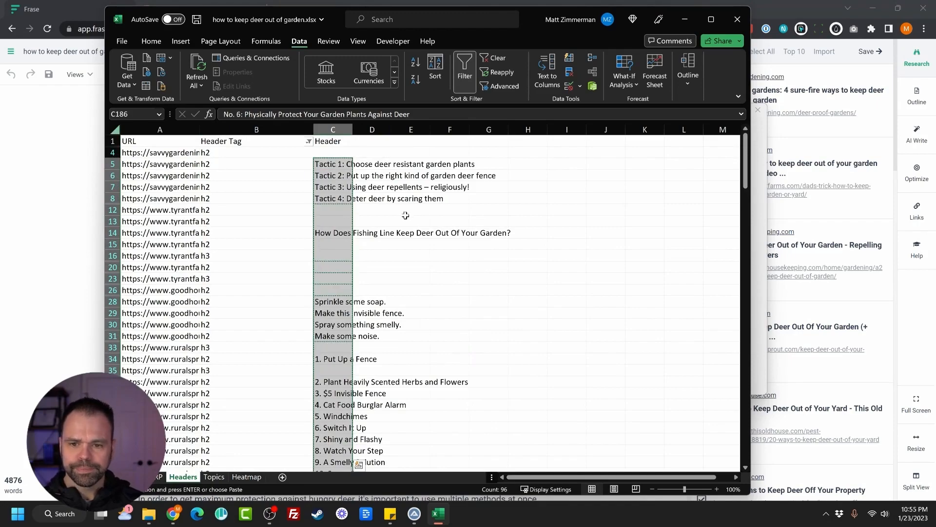
scroll(405, 215, "down", 4)
scroll(367, 321, "up", 4)
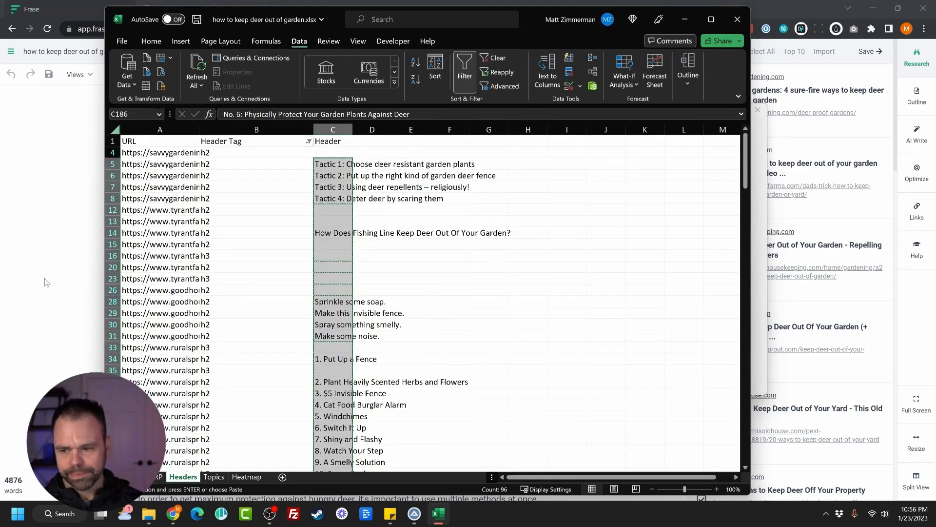
Switch to ZimmWriter's SEO Blog Writer, paste the headings as Method #3 keywords and generate the H2s with Method #3.
left_click(70, 326)
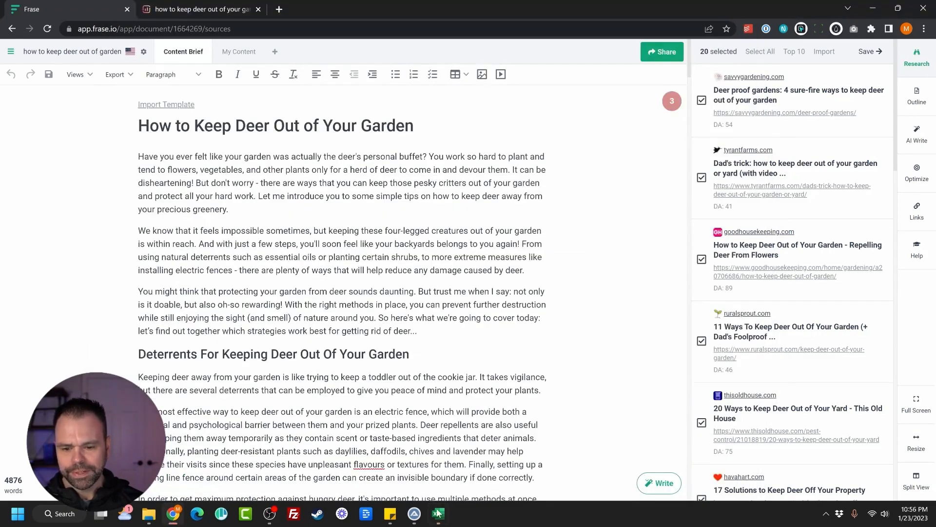
mouse_move(414, 512)
left_click(449, 328)
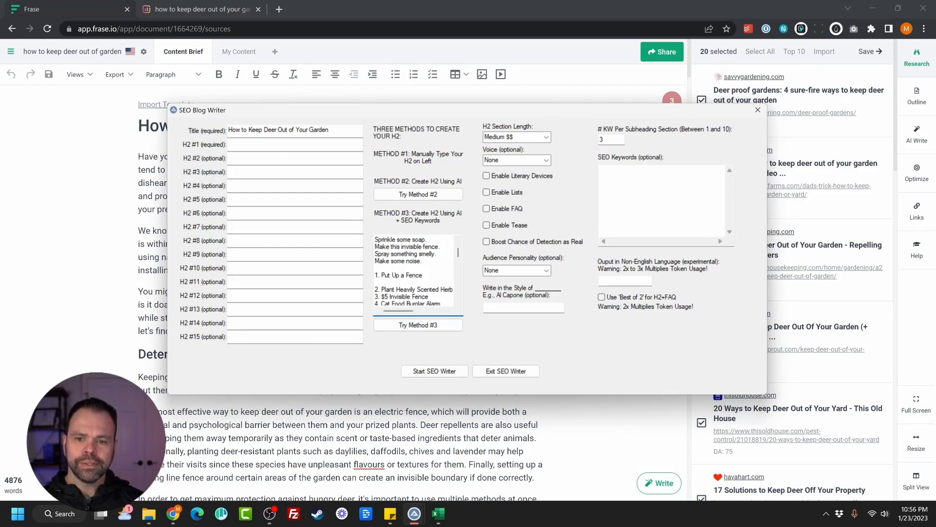
left_click(441, 323)
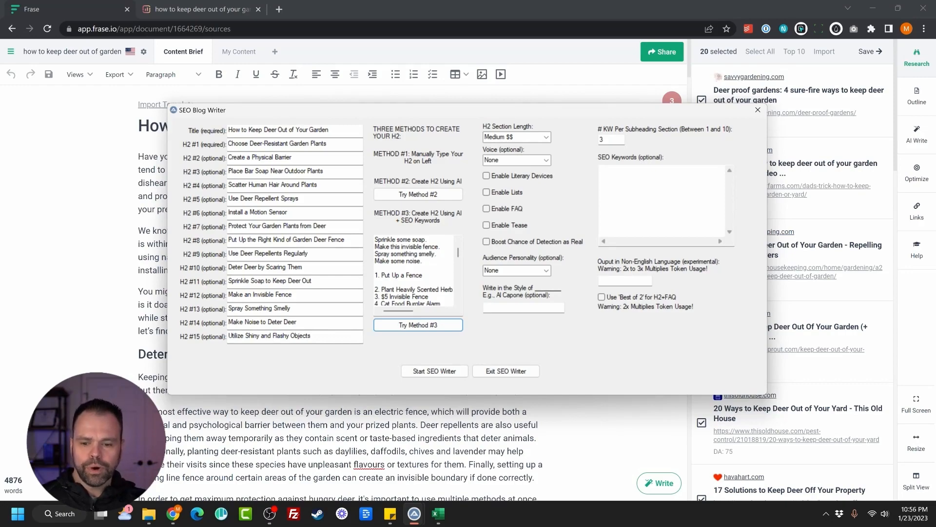
Set the H2 section length to Short $.
mouse_move(446, 521)
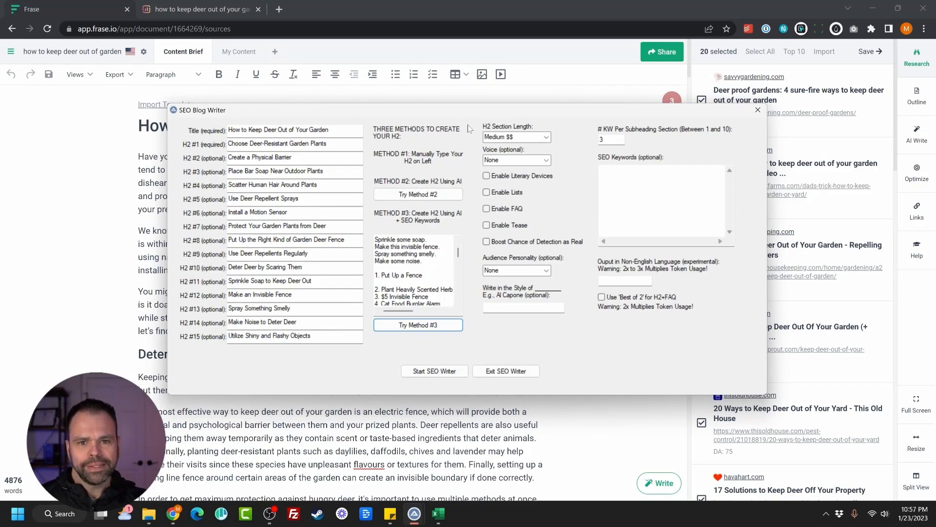
left_click_drag(485, 110, 444, 109)
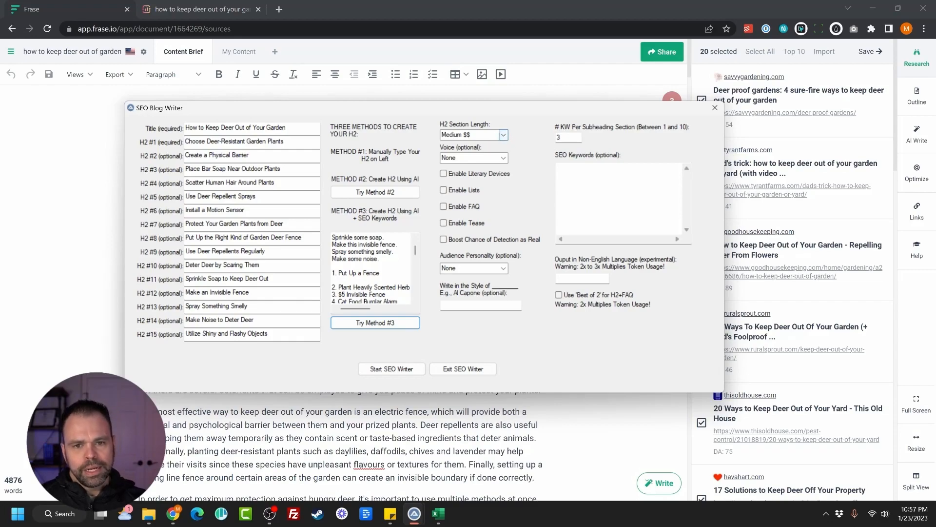
left_click(504, 135)
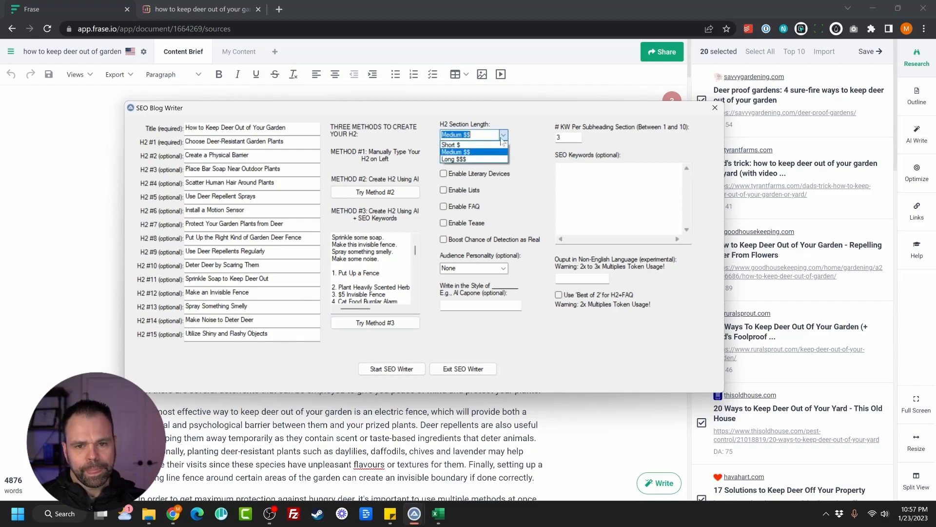
left_click(483, 153)
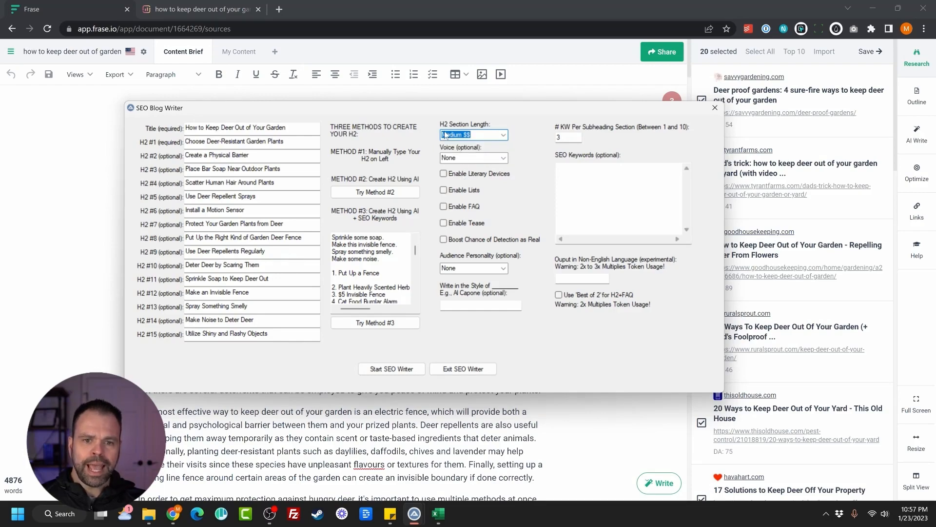
left_click(503, 135)
left_click(487, 145)
Enable literary devices, lists, FAQ, tease and the boosted chance of detection as real.
left_click(481, 174)
left_click(479, 190)
left_click(478, 206)
left_click(479, 223)
left_click(486, 239)
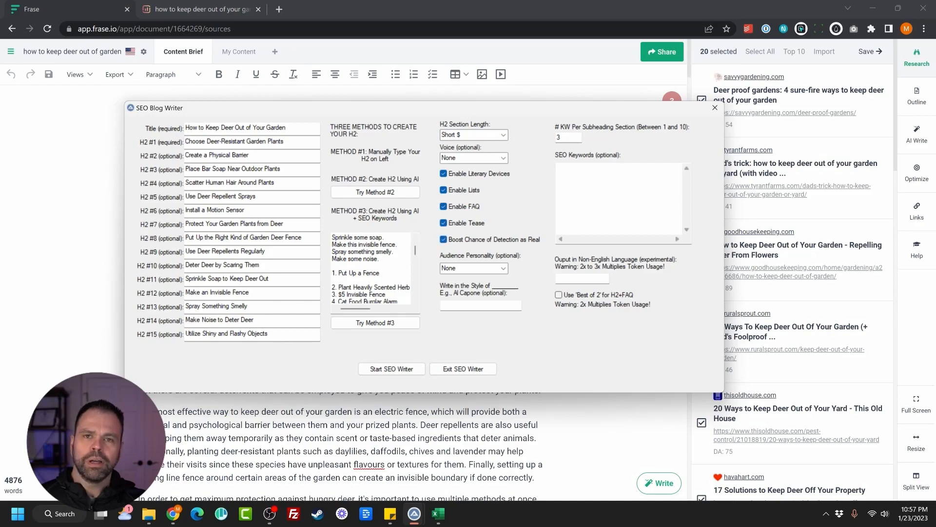
Set the H2 section length to Medium $$ and disable lists, FAQ and the boosted chance of detection as real.
left_click(502, 135)
left_click(487, 153)
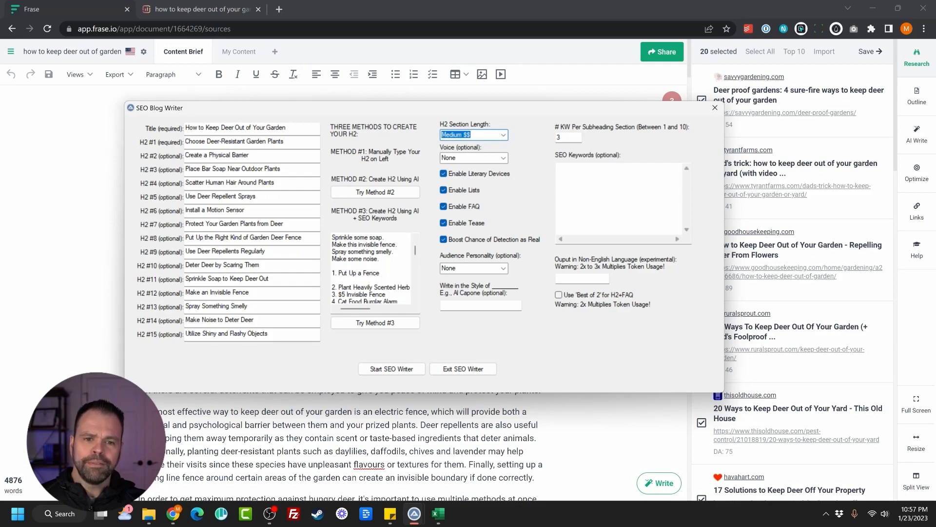
left_click(471, 186)
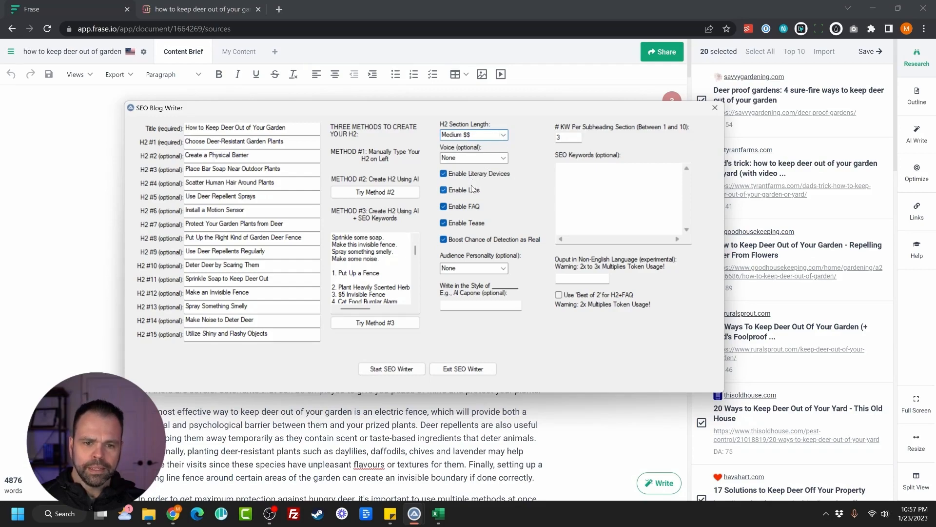
left_click(476, 207)
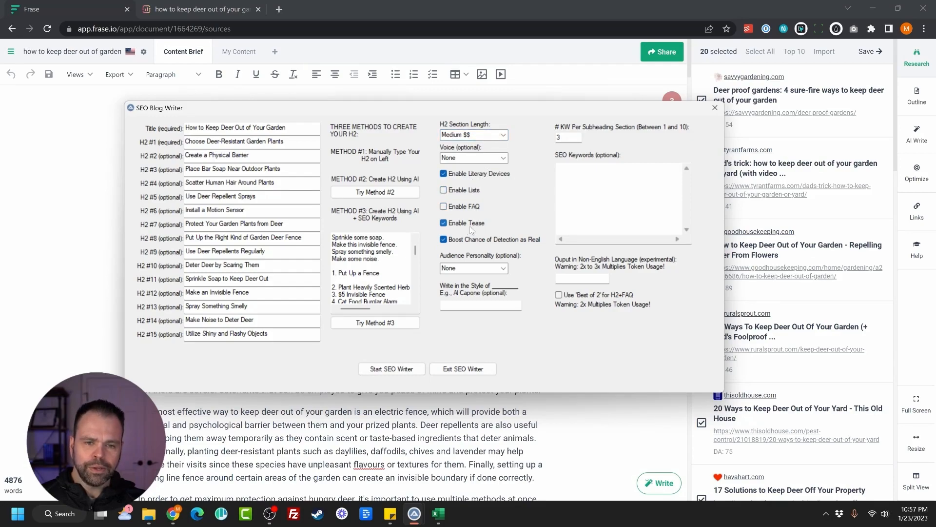
left_click(482, 240)
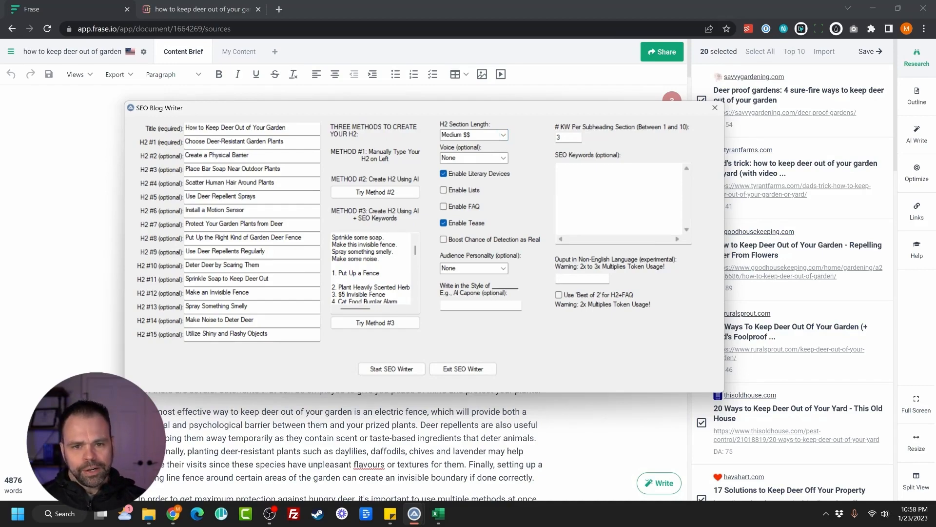
Examine the choices offered for the Voice setting without changing it.
left_click(503, 158)
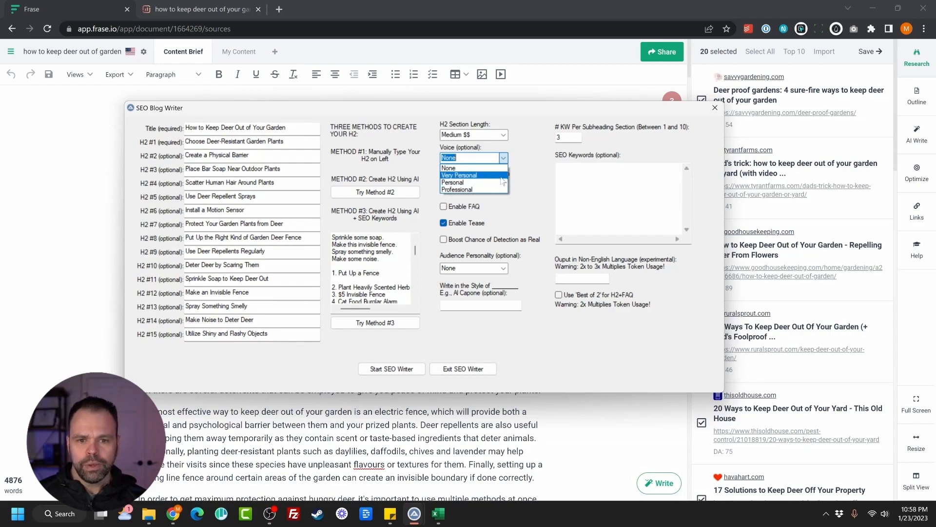
left_click(469, 158)
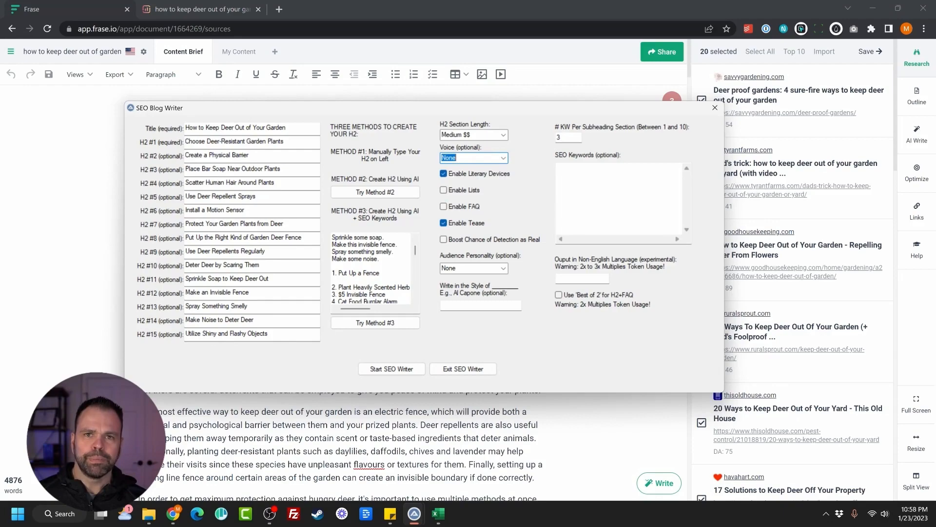
left_click(505, 158)
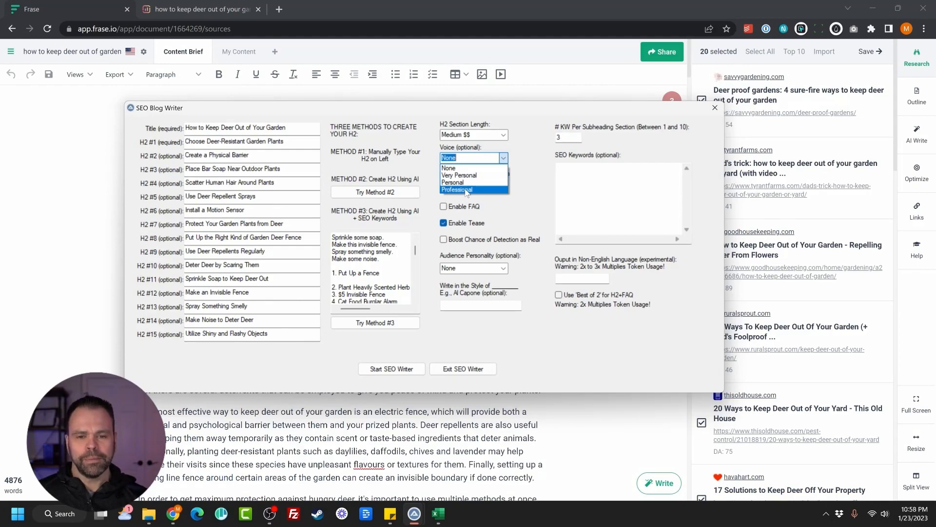
left_click(530, 160)
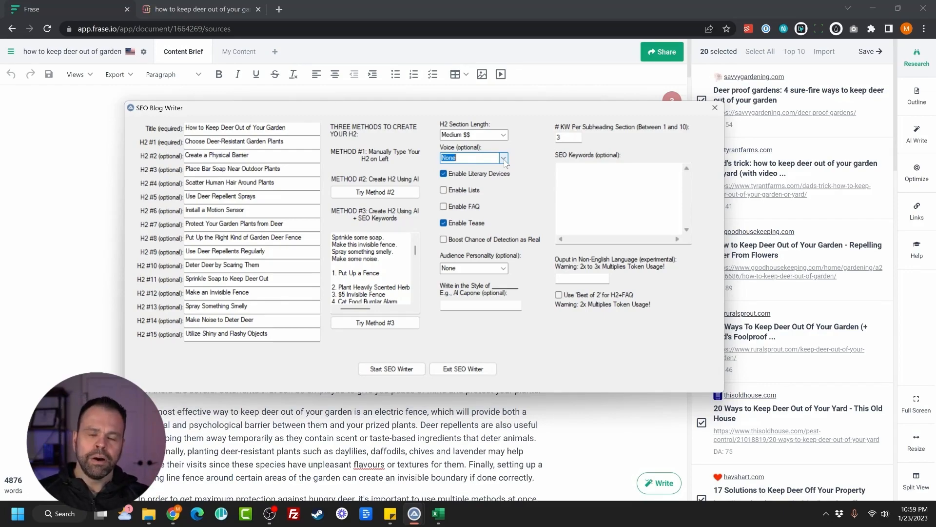
left_click(504, 158)
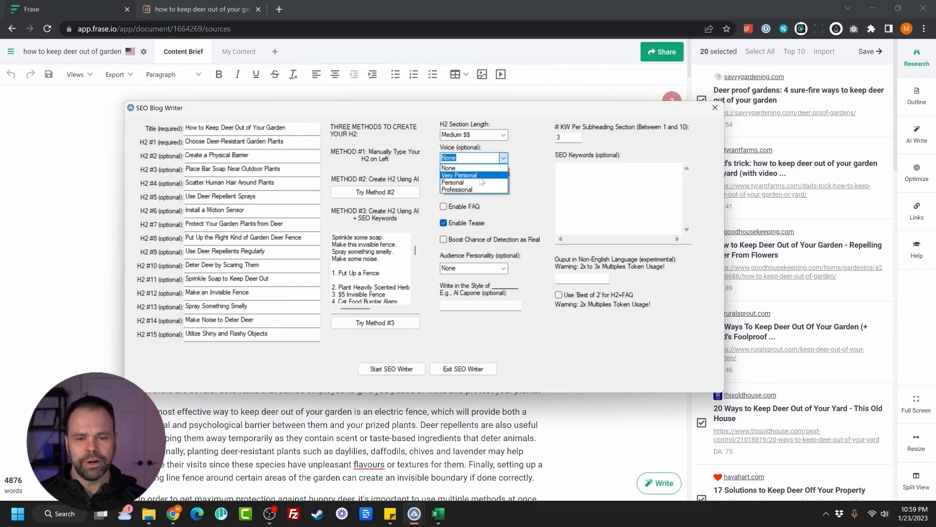
left_click(519, 174)
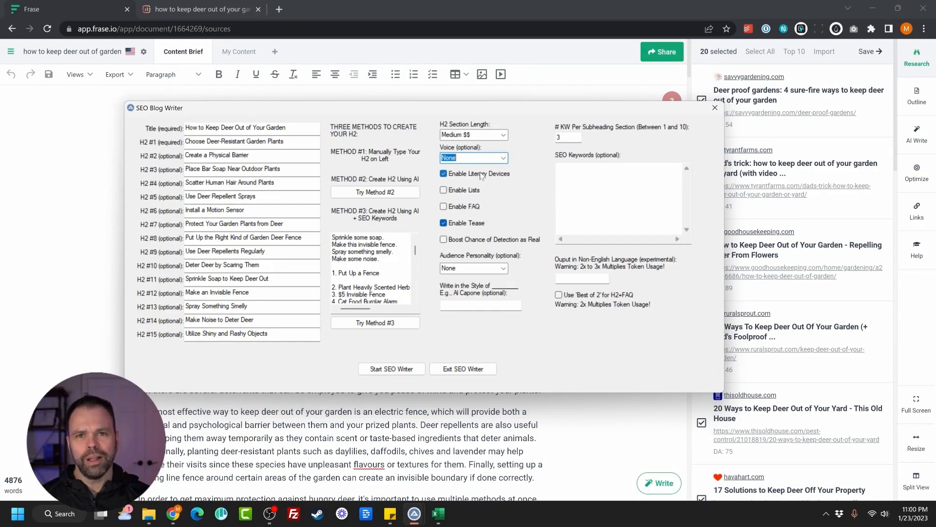
Turn lists, FAQ and the boosted chance of detection as real back on.
left_click(473, 193)
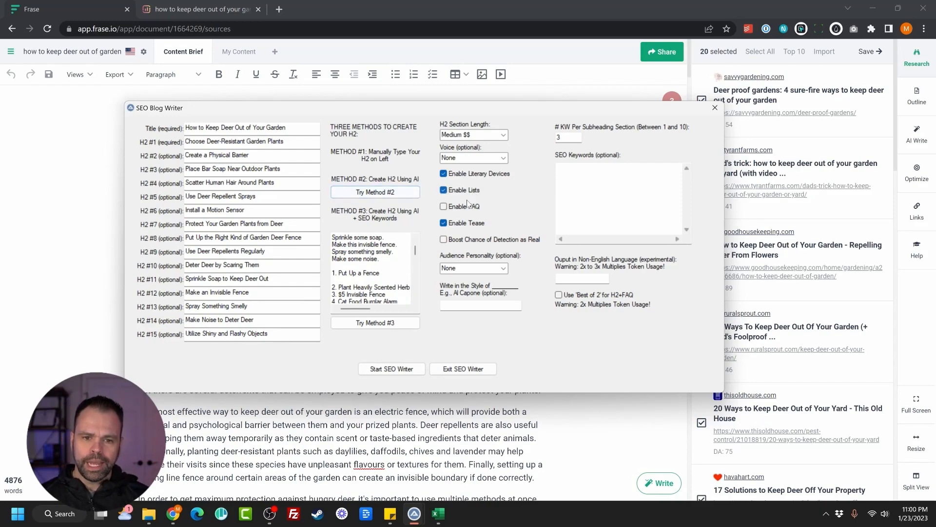
left_click(478, 206)
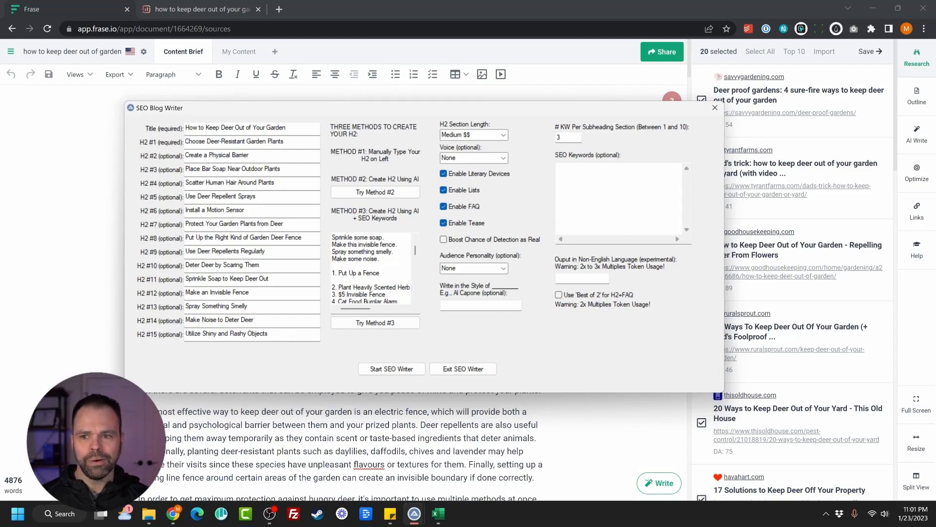
left_click_drag(285, 170, 184, 169)
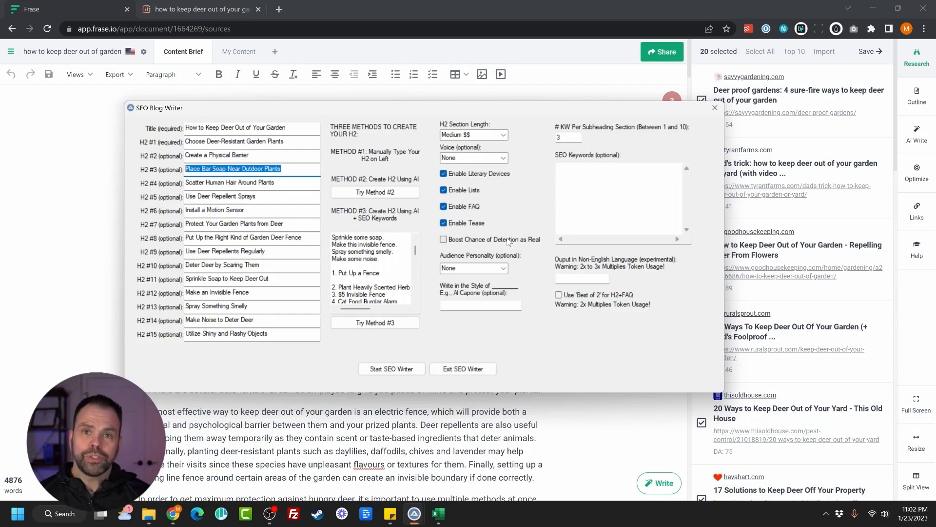
left_click(509, 242)
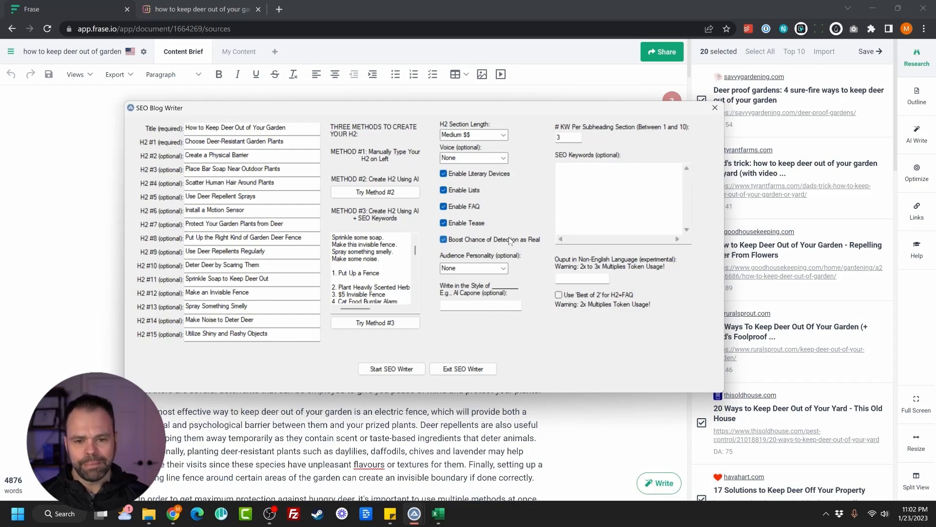
Examine the Audience Personality choices and the optional writing style and non-English language fields, leaving them unset.
left_click(503, 268)
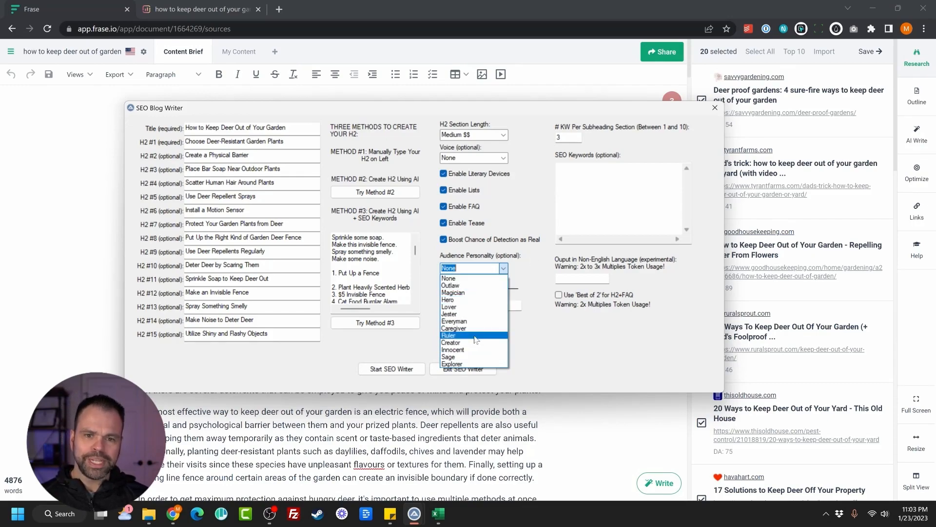
key("Escape")
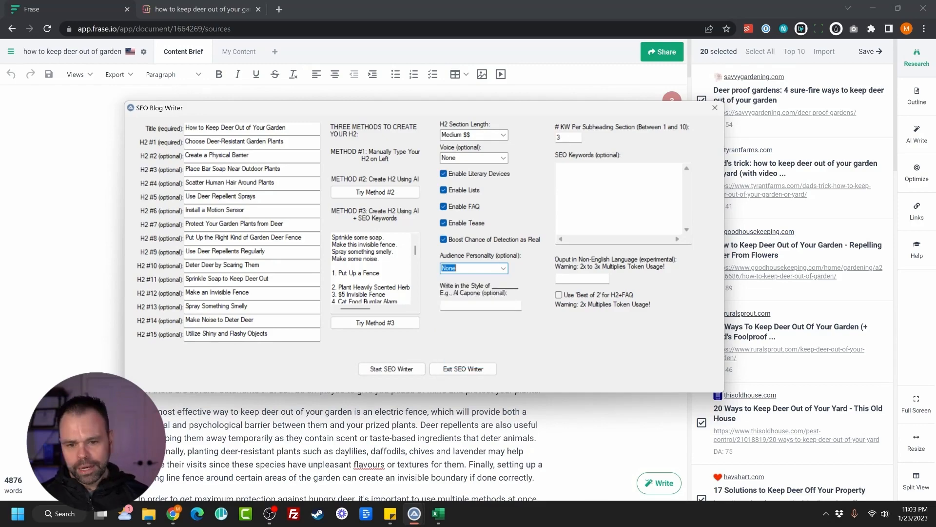
left_click(486, 305)
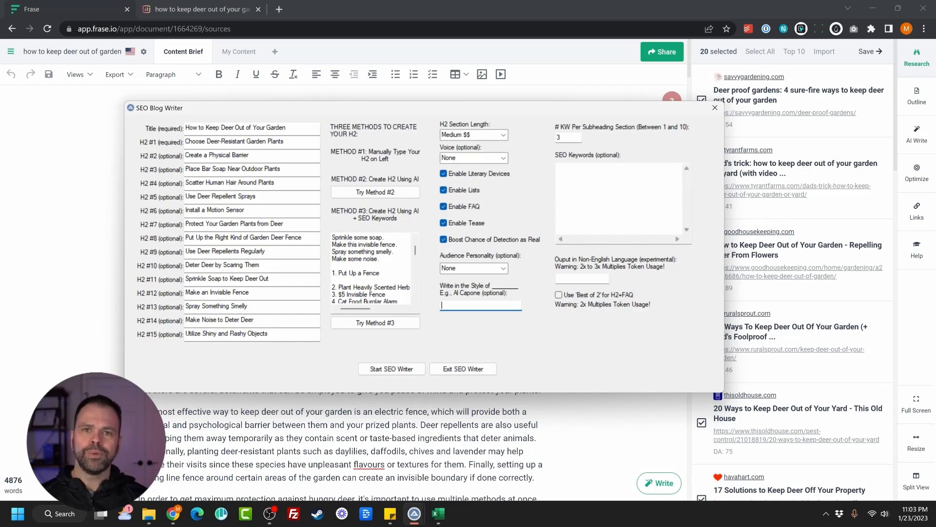
left_click(582, 279)
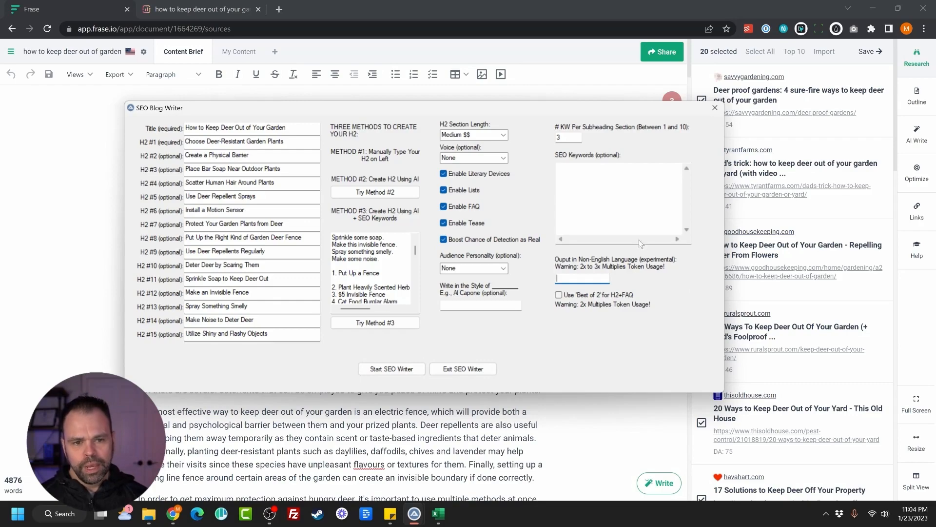
Switch to the Excel workbook, open the Topics sheet and widen the Topic column.
left_click(582, 182)
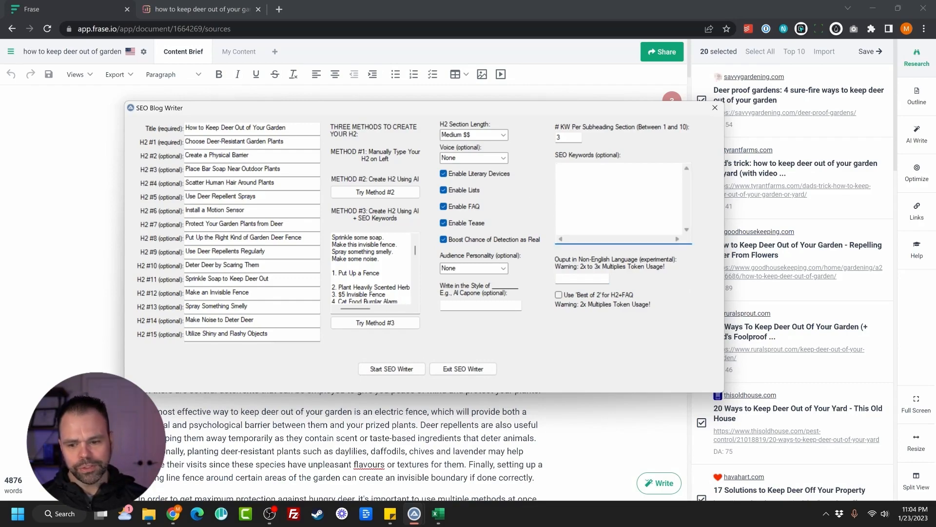
left_click(437, 513)
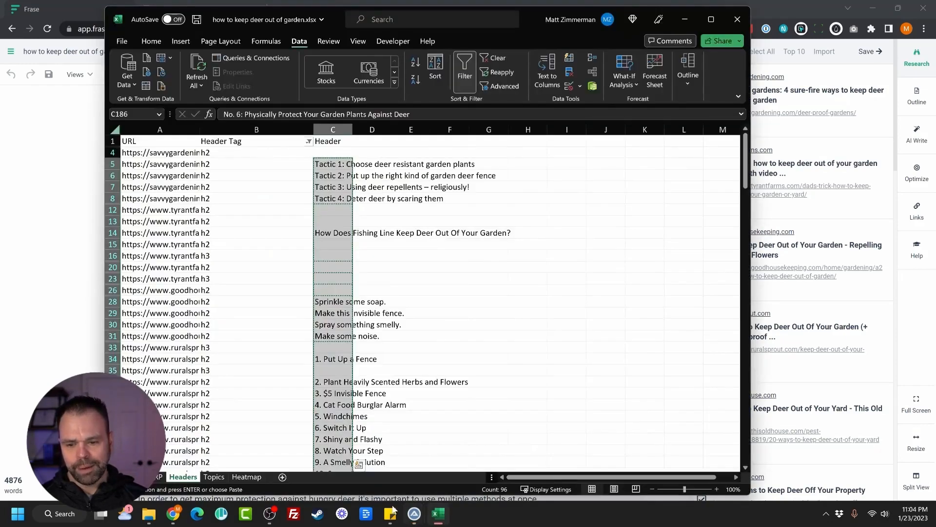
left_click(215, 478)
left_click_drag(159, 128, 249, 127)
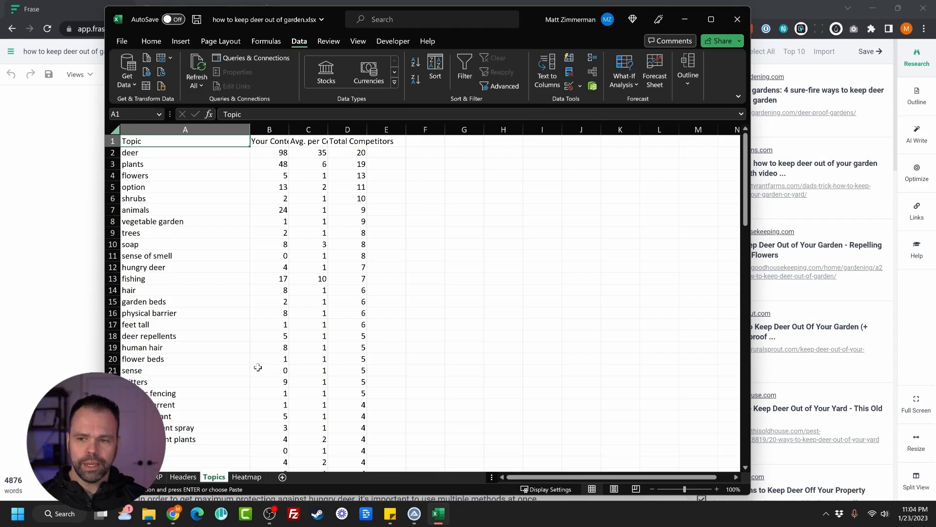
Copy all topics in cells A2 to A110, from "deer" through "dusk to dawn".
left_click(141, 152)
left_click_drag(150, 158, 174, 213)
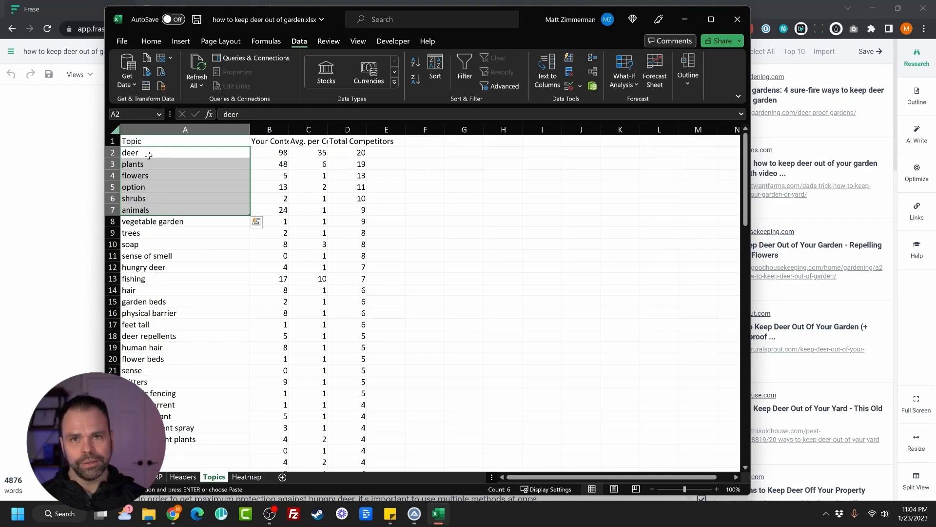
scroll(170, 273, "down", 20)
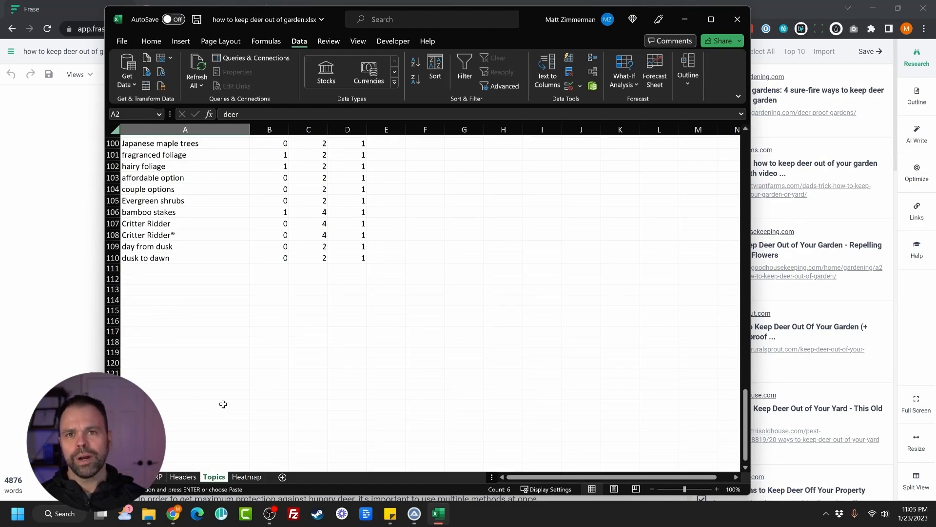
scroll(219, 407, "up", 20)
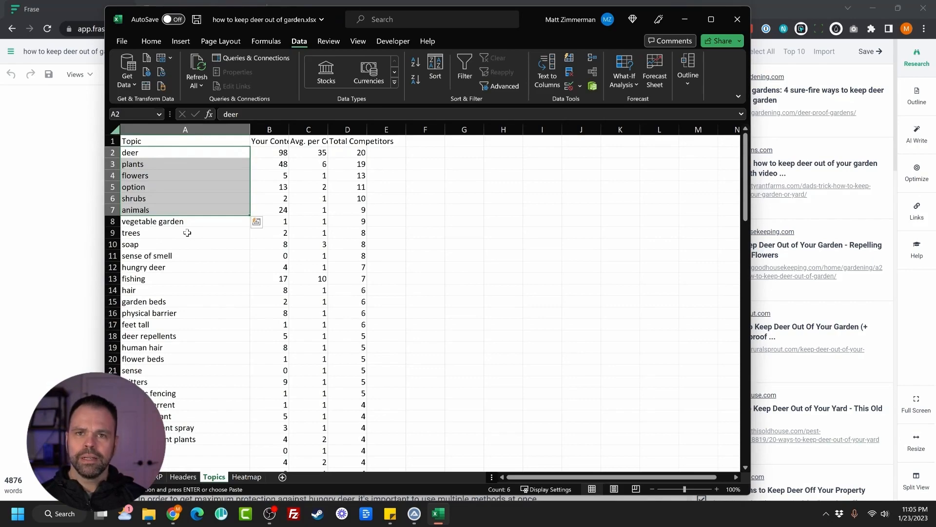
left_click(182, 153)
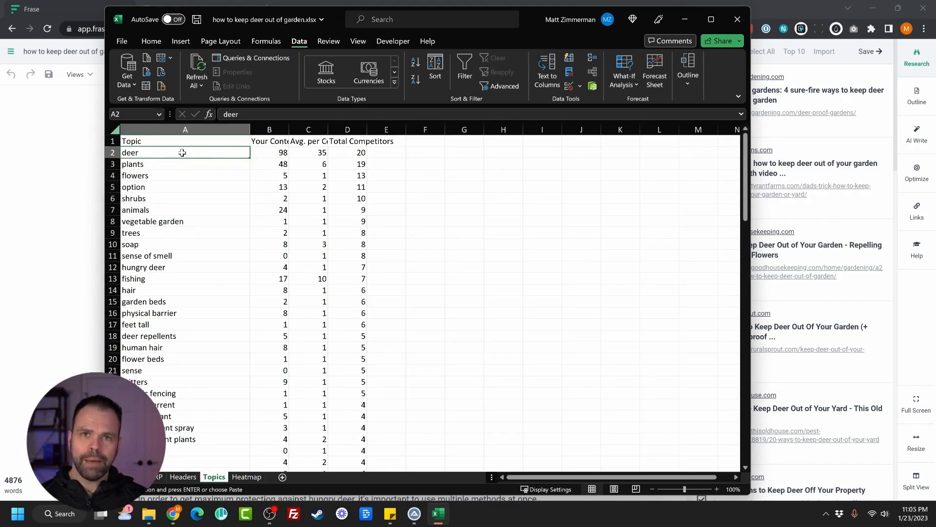
scroll(182, 153, "down", 20)
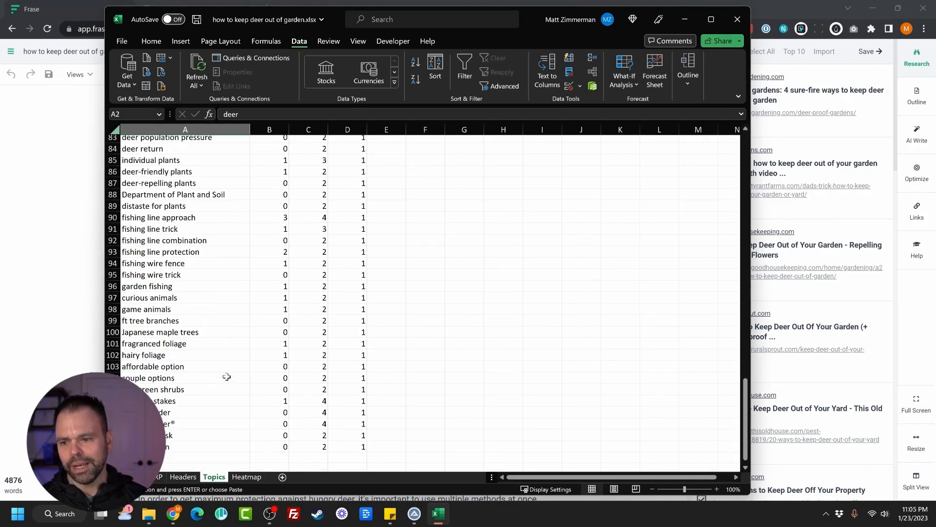
left_click(177, 320, "shift")
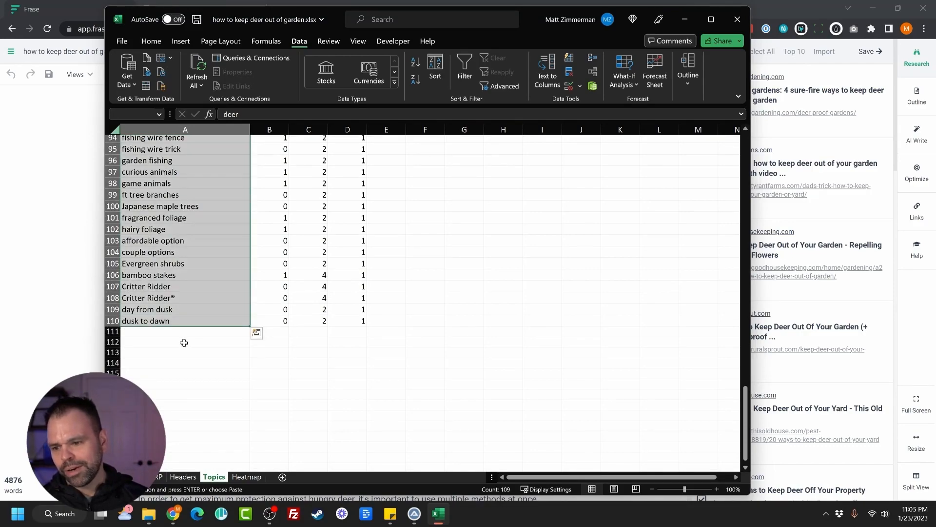
scroll(184, 346, "up", 16)
scroll(185, 350, "up", 15)
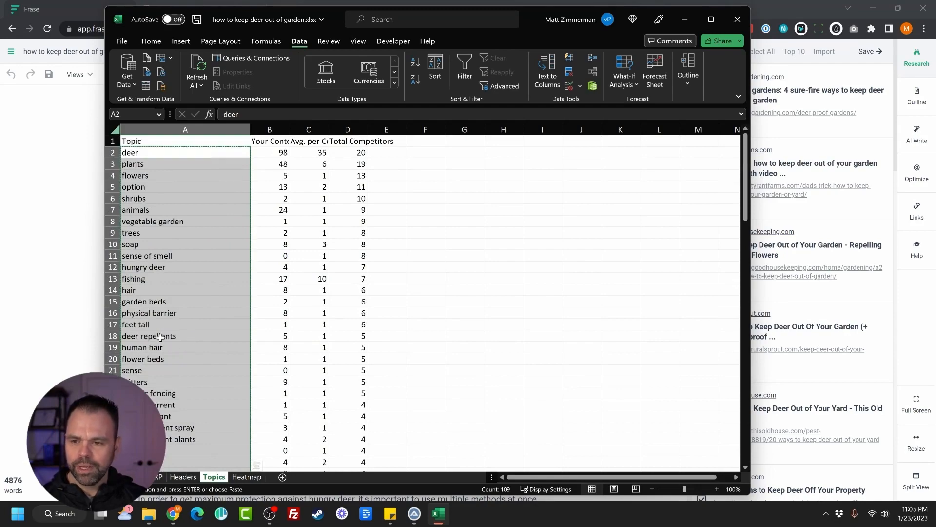
Switch to the SEO Blog Writer window, paste the copied topics as SEO keywords and set the keywords per subheading section to 6.
left_click(437, 513)
left_click(414, 514)
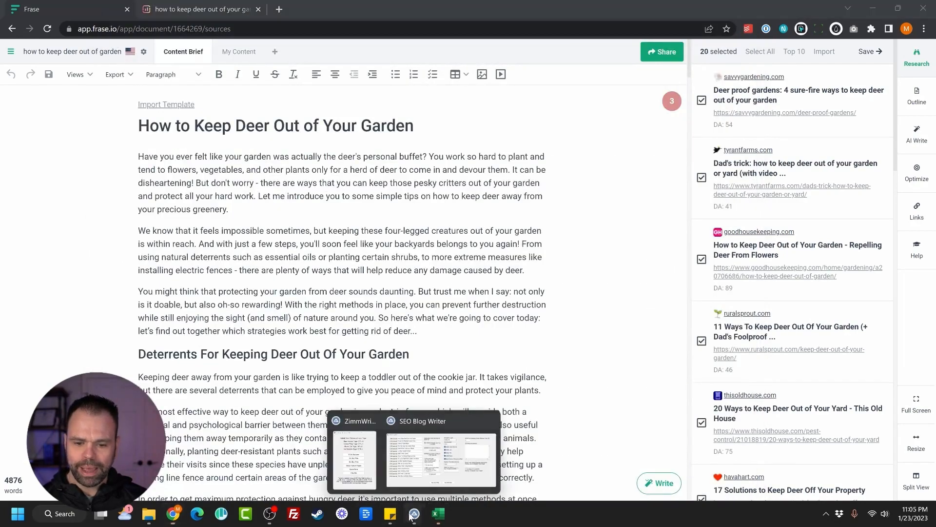
left_click(451, 458)
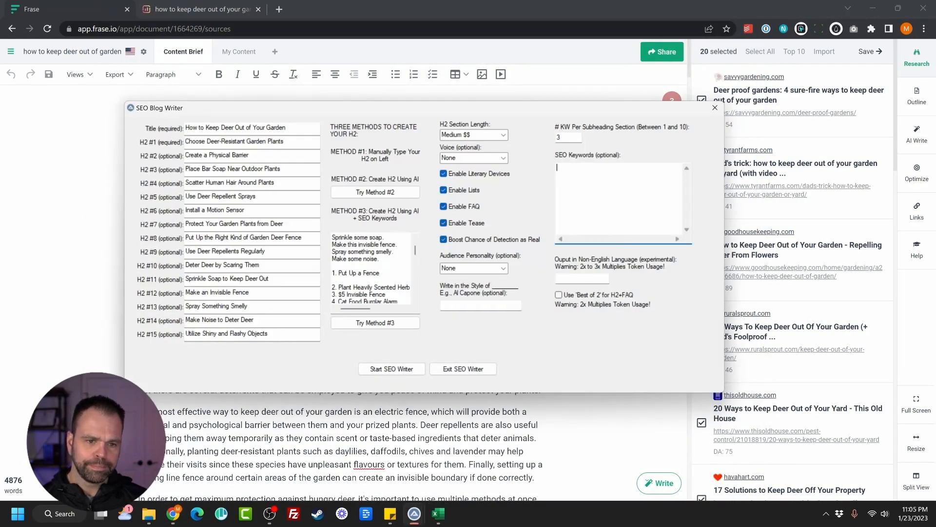
key("ctrl+v")
scroll(619, 197, "up", 10)
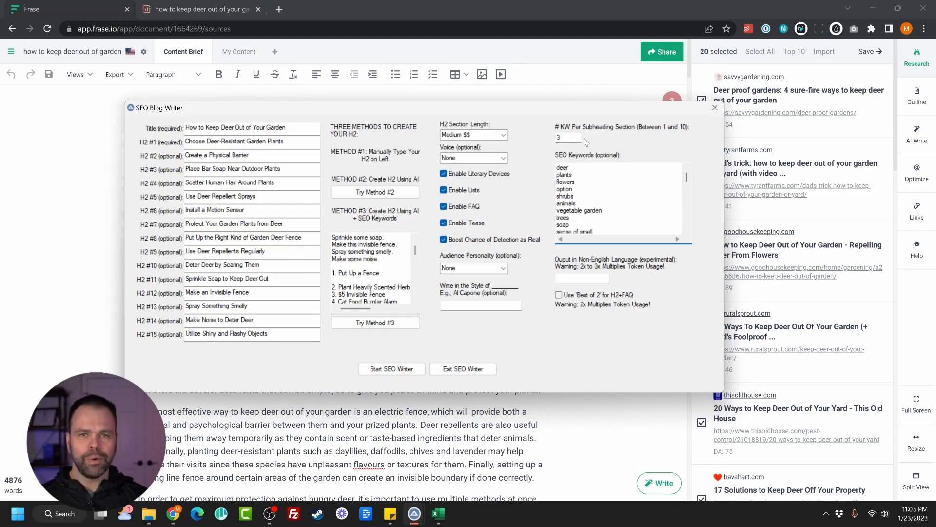
left_click_drag(581, 141, 531, 143)
type("6")
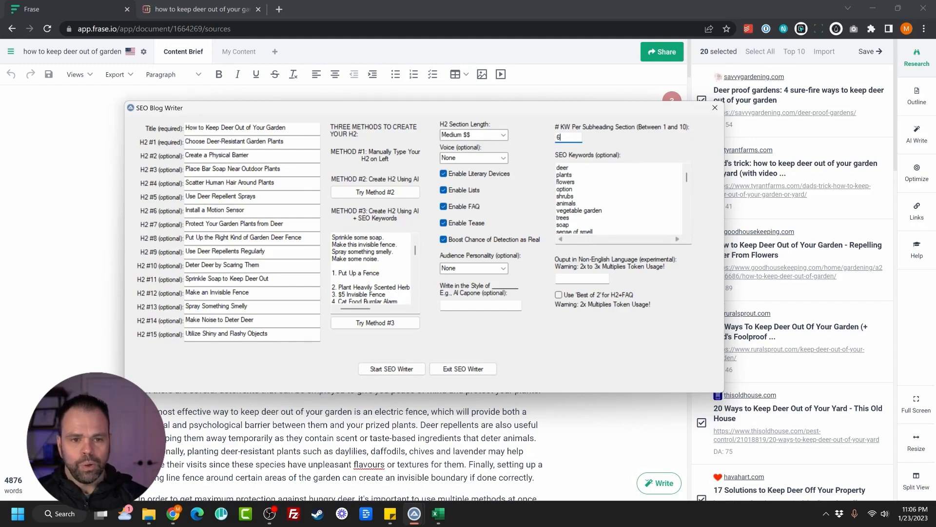
Examine the pasted SEO keywords, including entries such as "vegetable garden" and "double fence".
left_click_drag(571, 218, 552, 211)
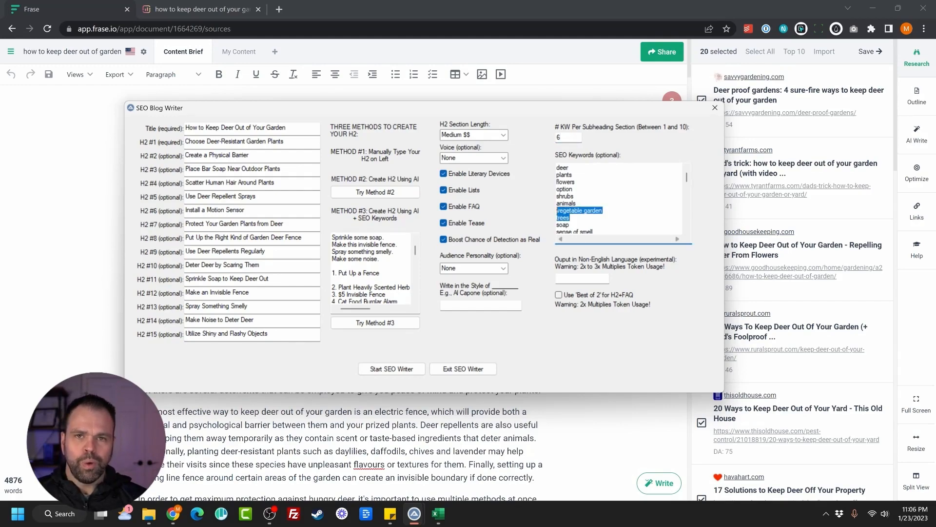
left_click(575, 196)
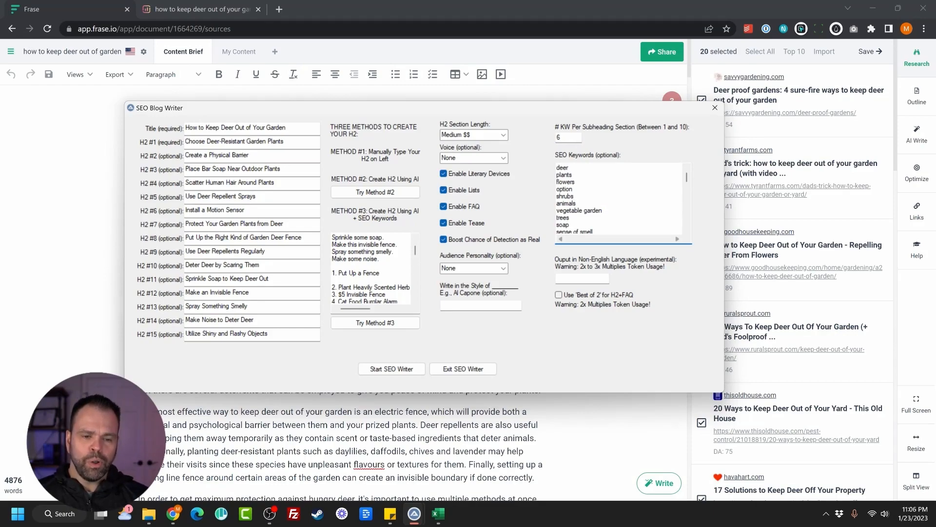
left_click_drag(604, 210, 556, 211)
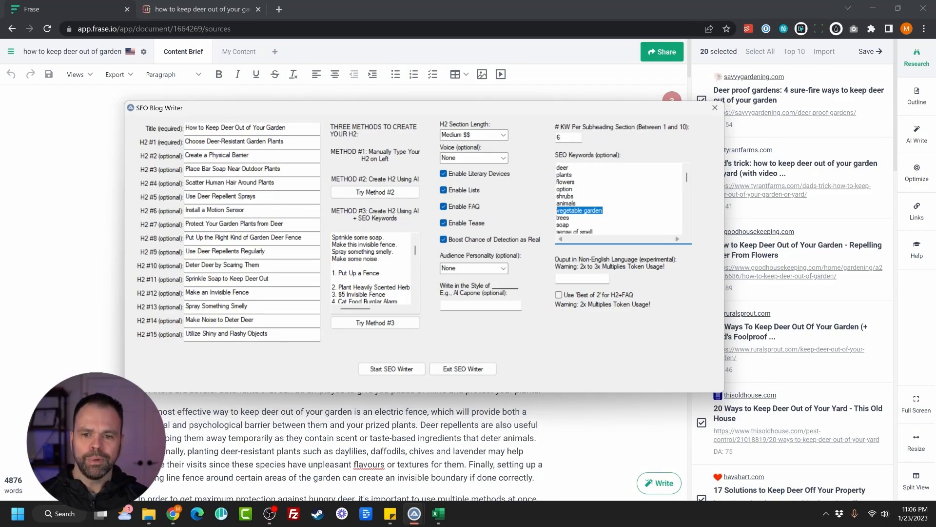
scroll(619, 199, "down", 3)
left_click_drag(591, 196, 557, 196)
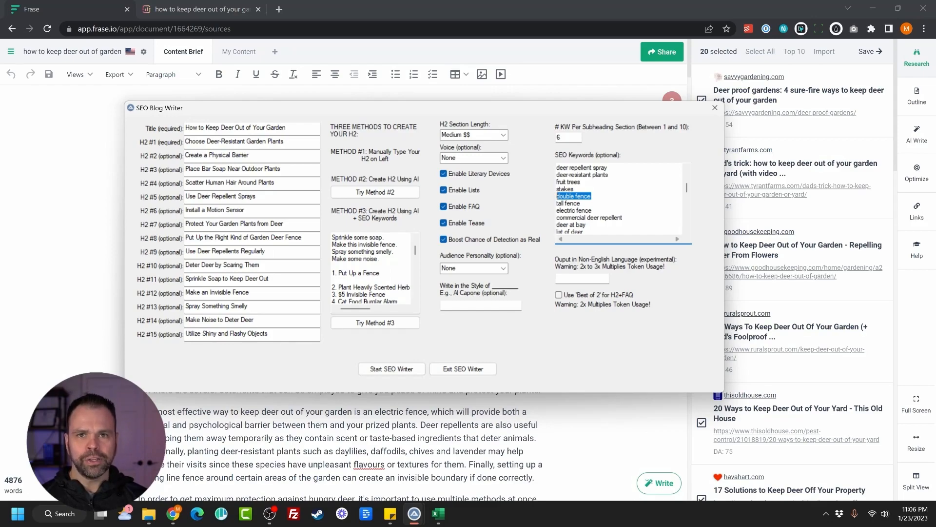
scroll(675, 219, "up", 7)
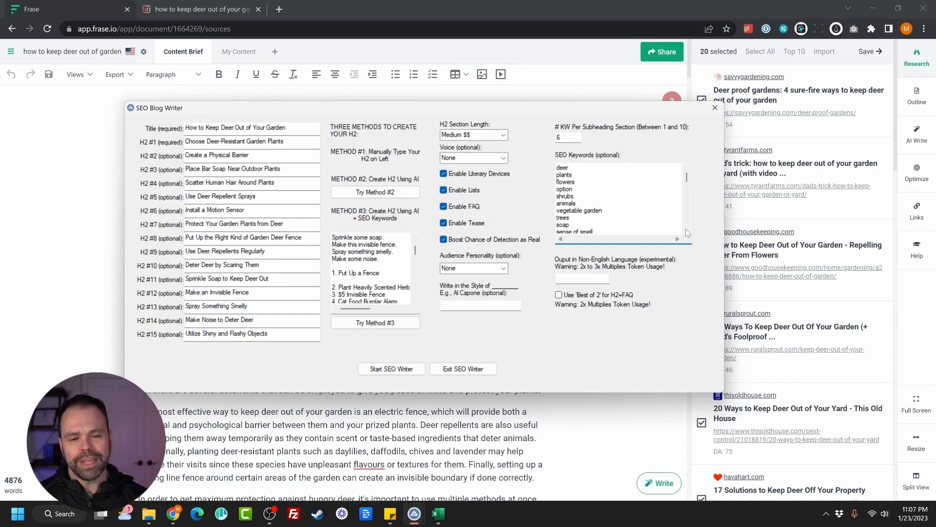
scroll(619, 197, "down", 5)
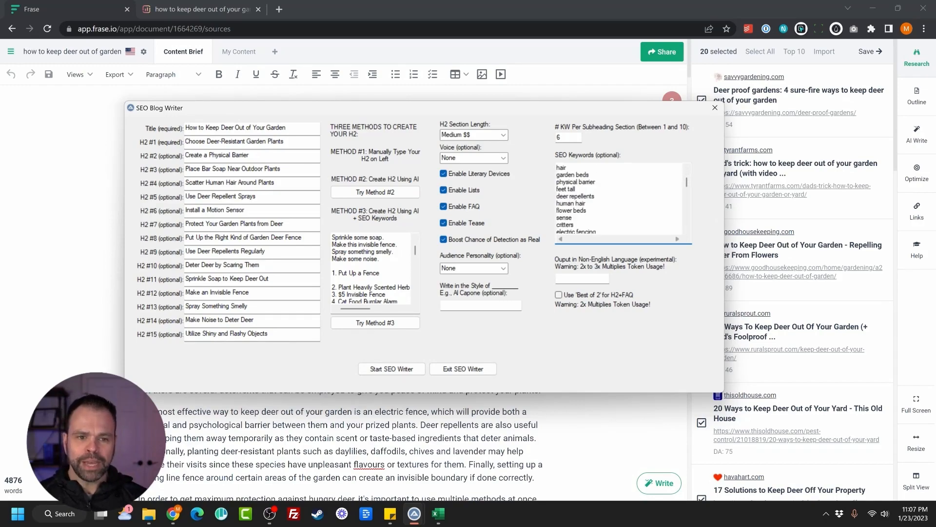
scroll(619, 198, "down", 4)
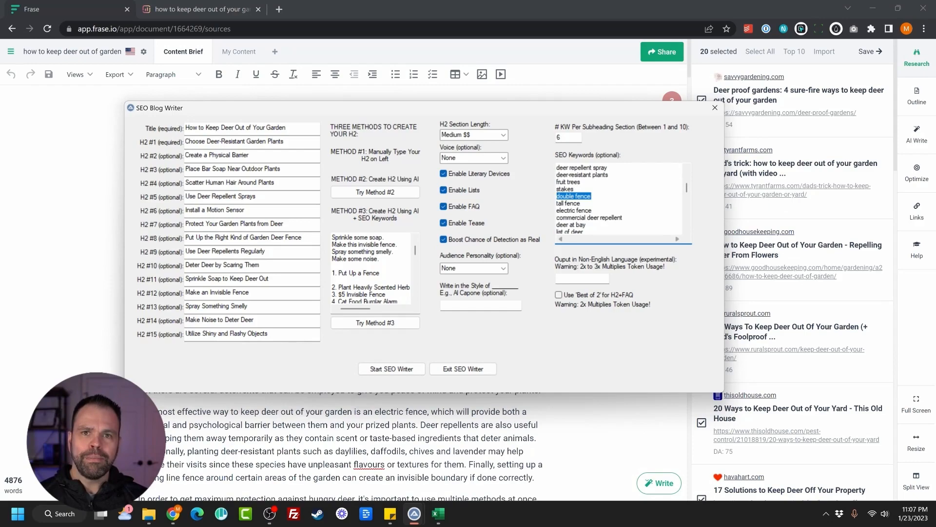
scroll(619, 197, "down", 6)
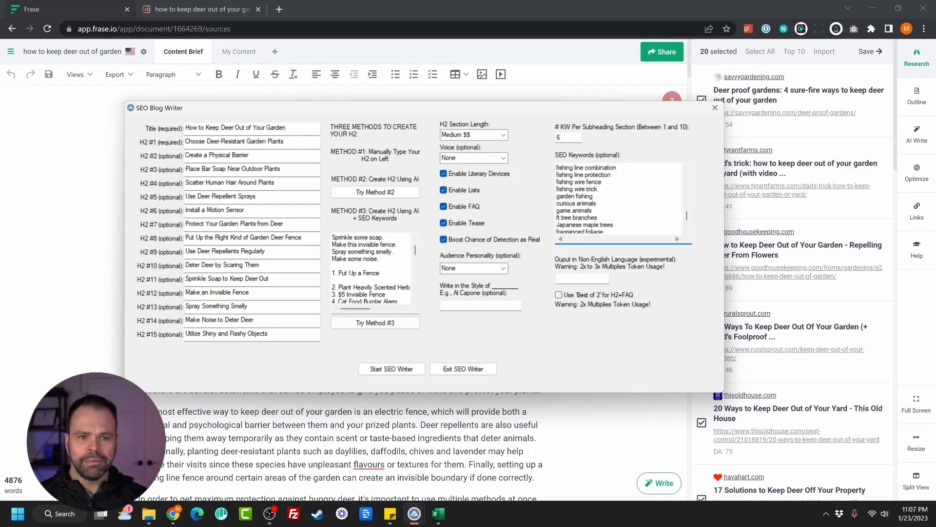
Remove the "Critter Ridder®" entry near the end of the SEO keywords and start the SEO writer.
scroll(619, 197, "up", 5)
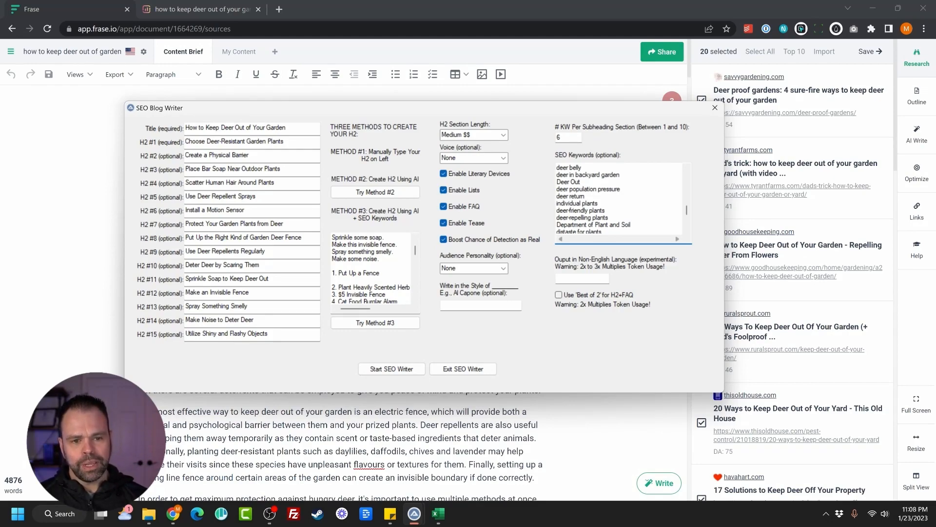
scroll(619, 197, "up", 2)
scroll(557, 210, "down", 5)
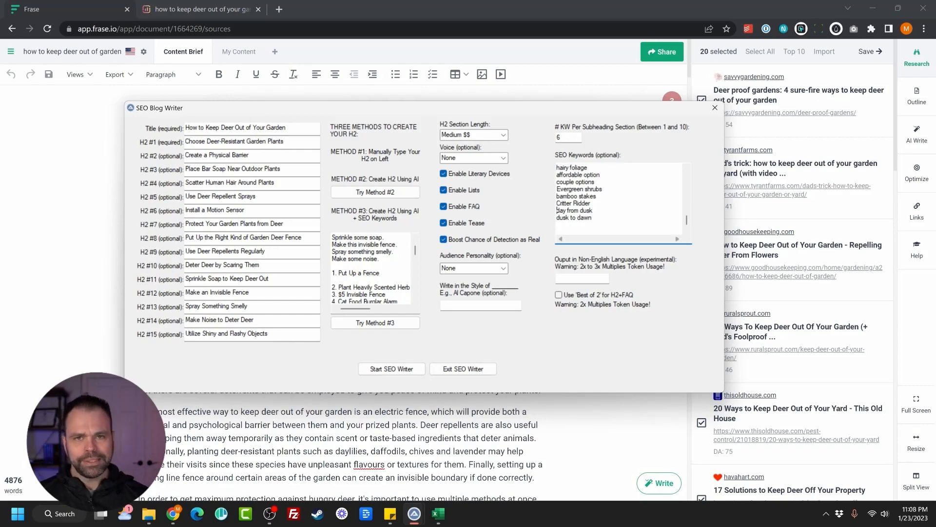
left_click(403, 371)
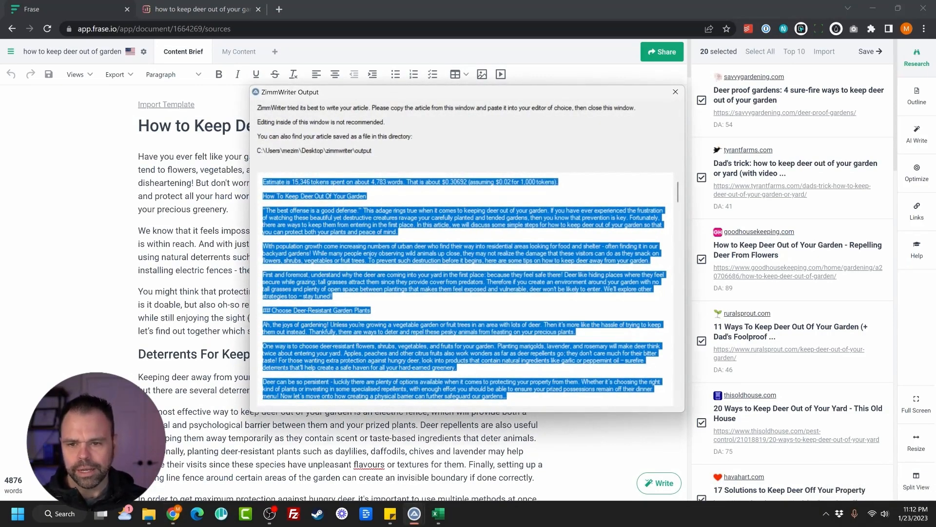
Examine the token, word count and cost estimate at the start of the generated article.
left_click(353, 181)
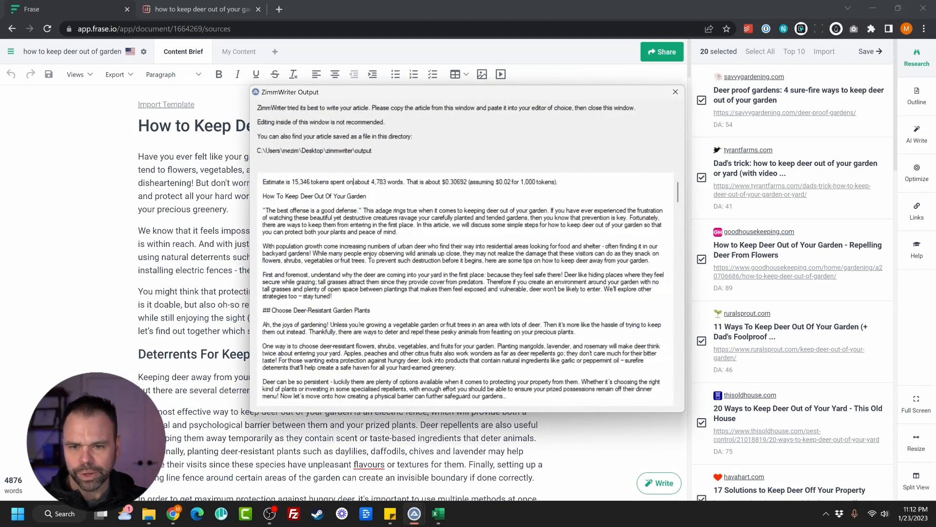
left_click_drag(371, 181, 467, 181)
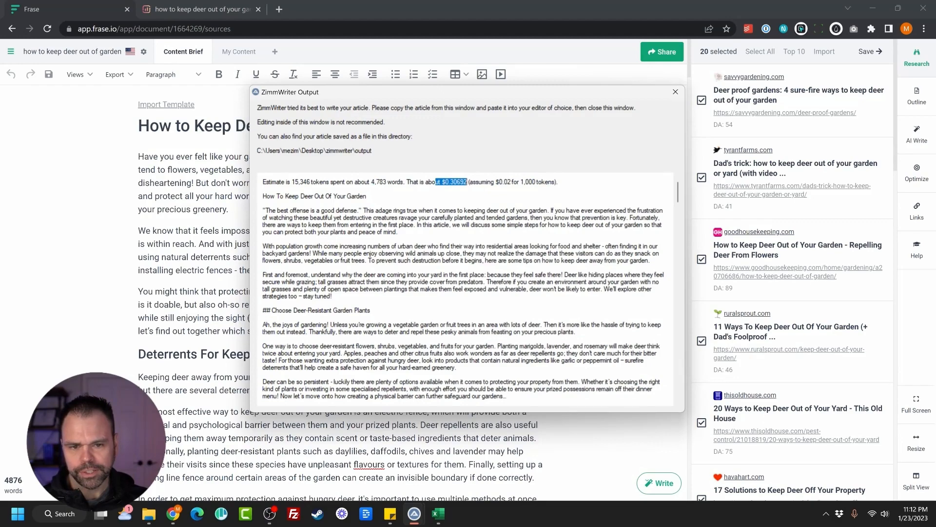
left_click(442, 261)
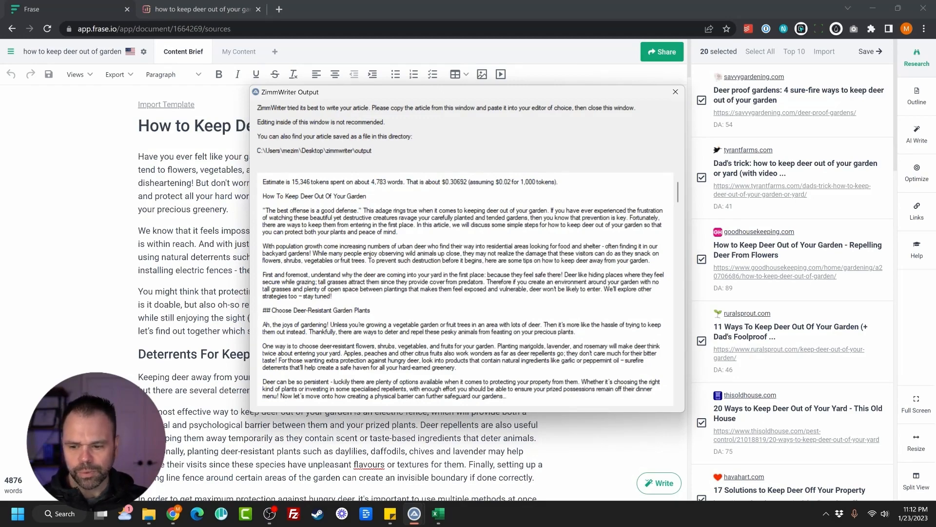
Minimize the browser window and close the Excel workbook.
double_click(863, 16)
left_click(810, 51)
left_click(737, 19)
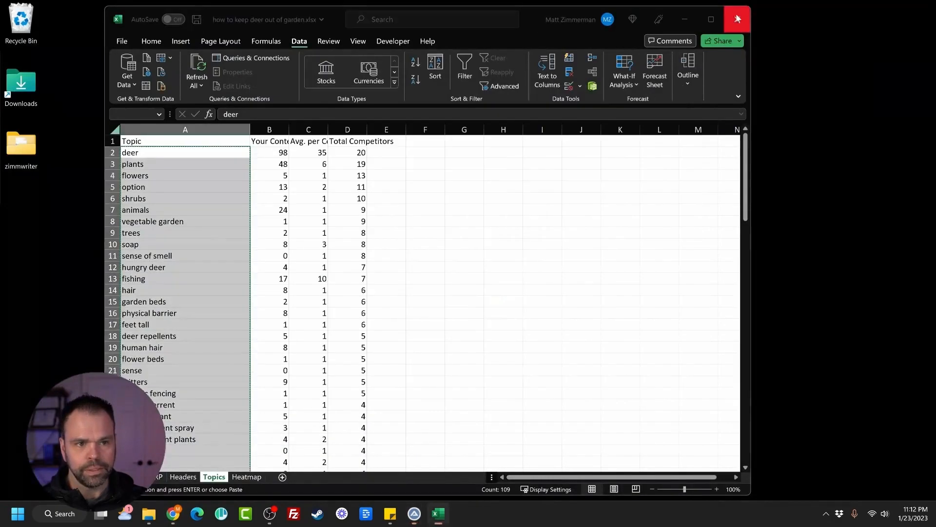
left_click(467, 286)
left_click(473, 294)
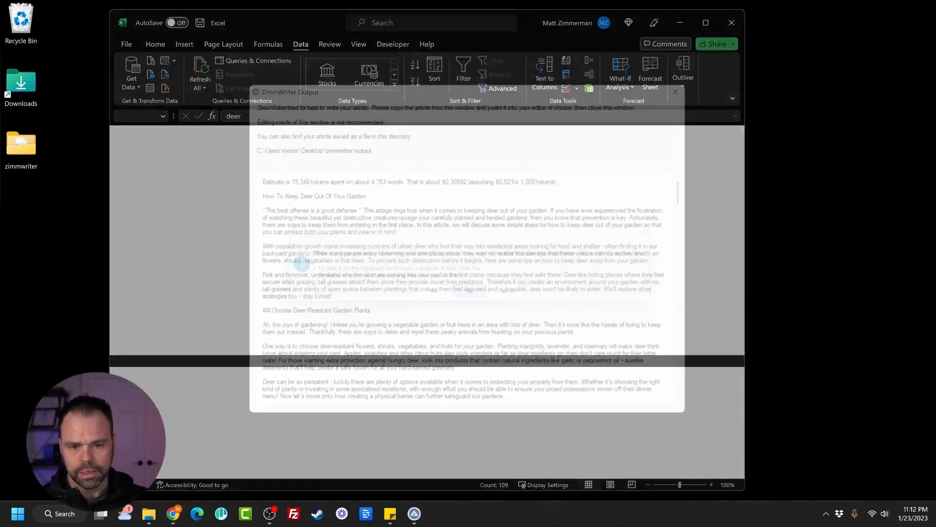
Open the output folder inside the zimmwriter desktop folder and close the ZimmWriter Output window.
double_click(29, 146)
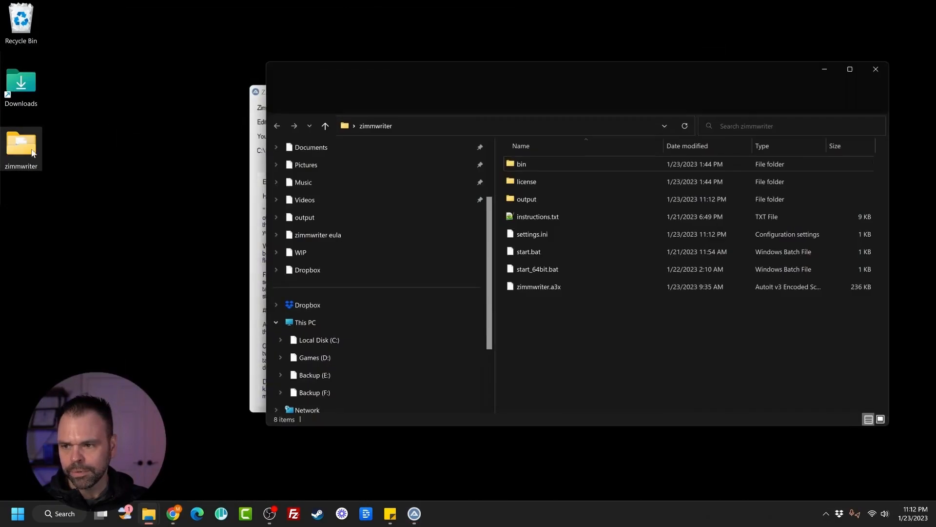
left_click_drag(494, 79, 243, 77)
double_click(274, 198)
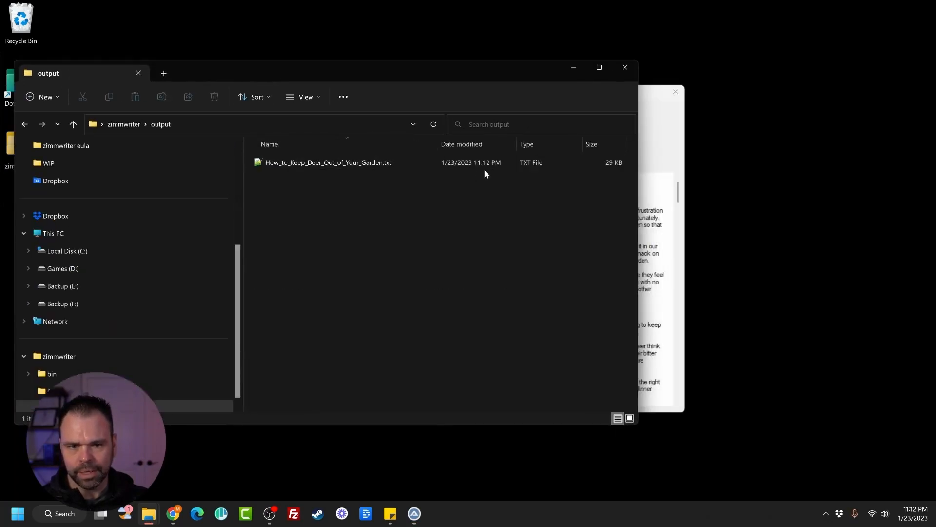
left_click(654, 140)
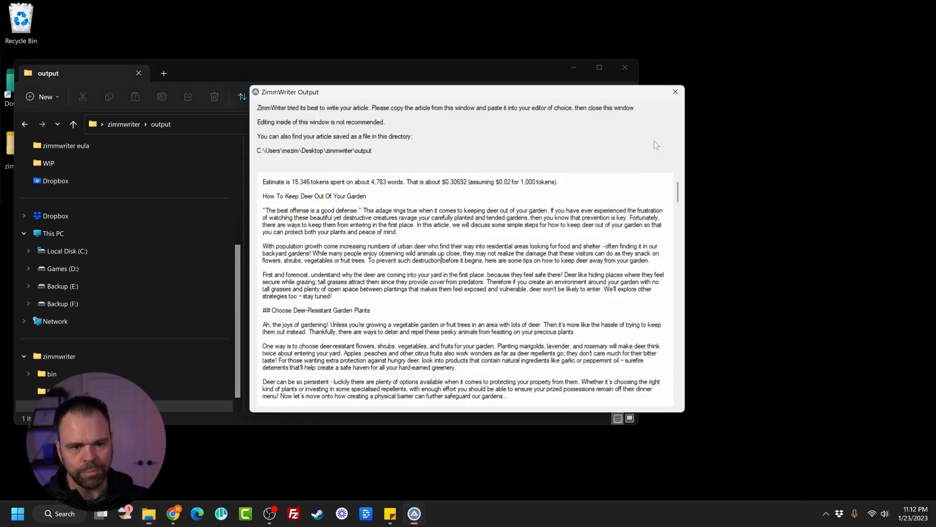
left_click(675, 91)
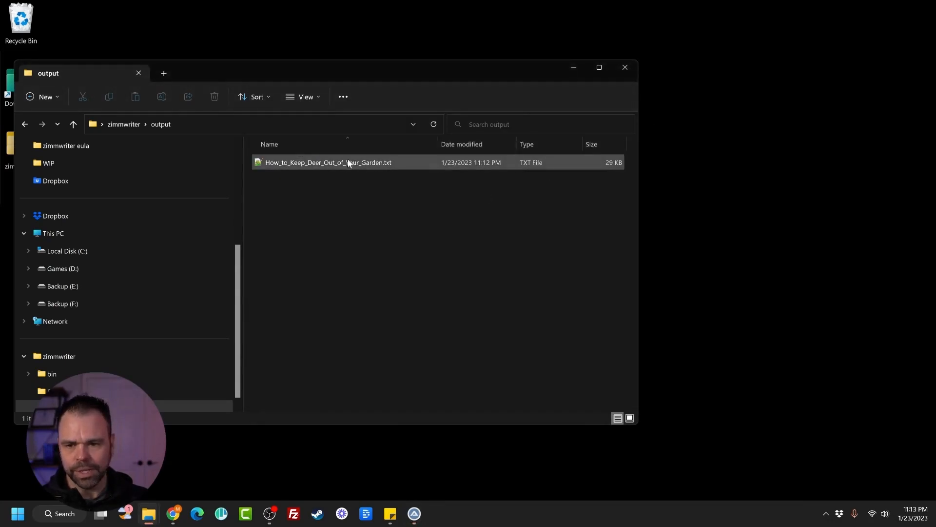
left_click_drag(403, 72, 538, 68)
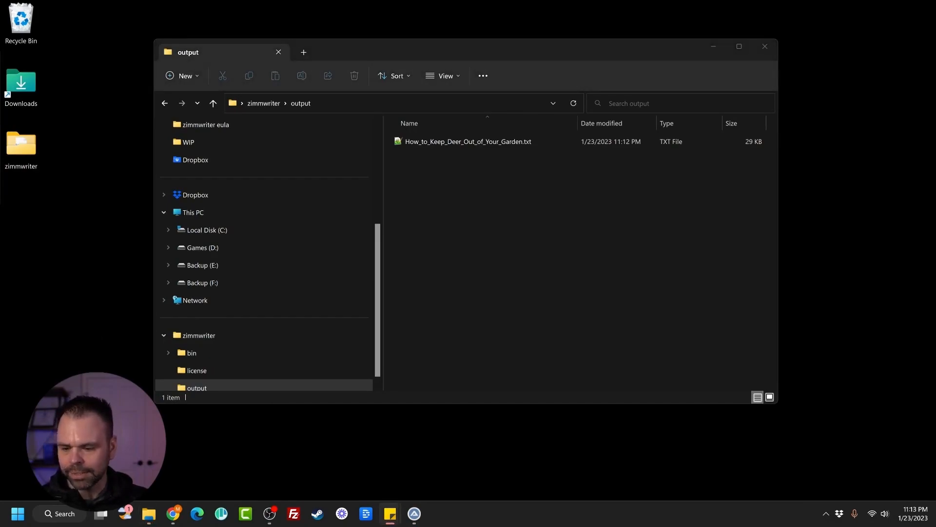
Switch to Chrome and load alldocs.app/convert-strict-markdown-to-word-docx in a new tab.
left_click(173, 514)
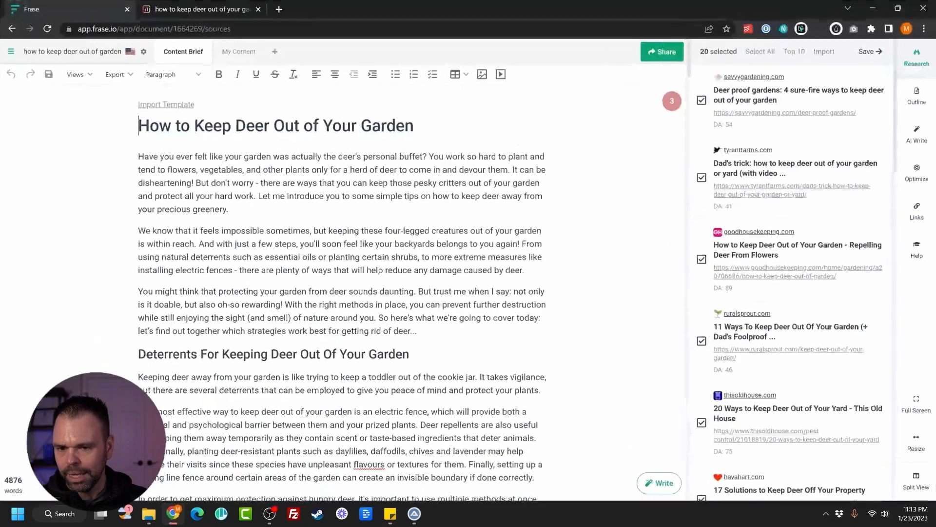
left_click(278, 10)
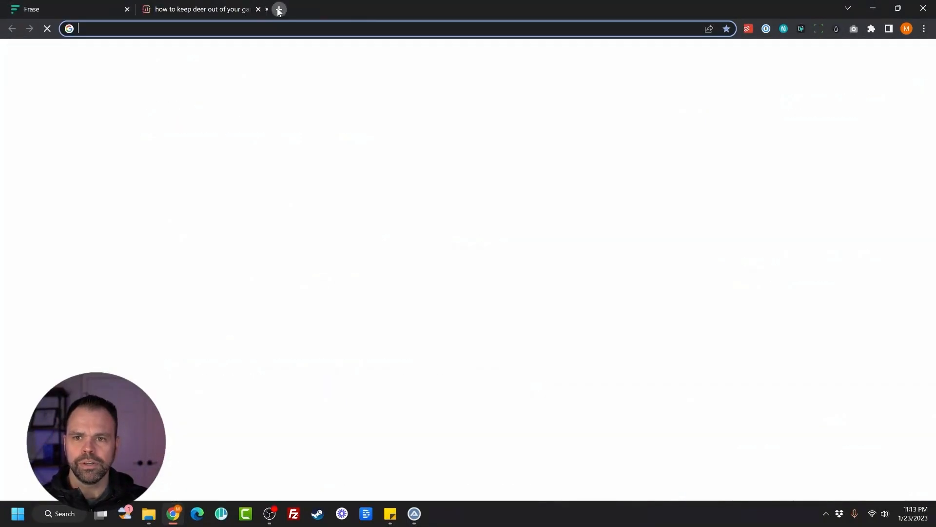
type("https://alldocs.app/convert-strict-markdown-to-word-docx")
key("Return")
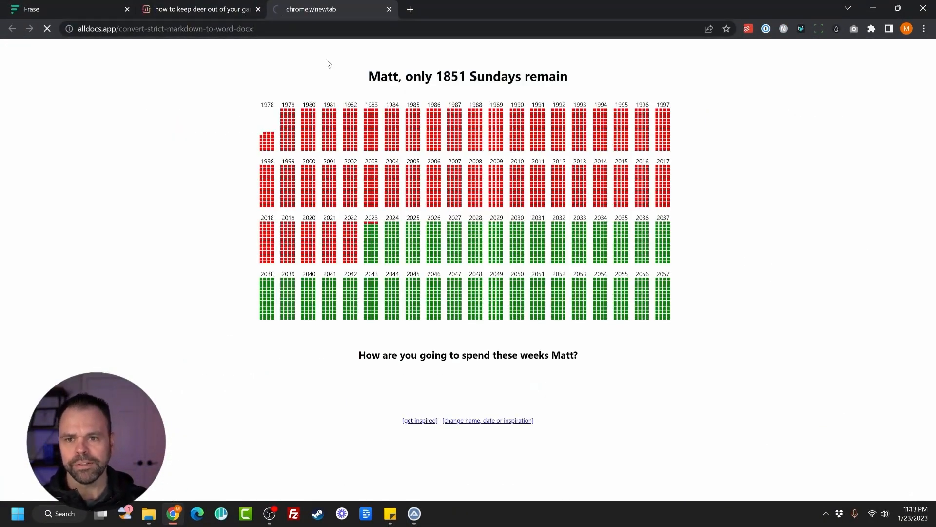
Open How_to_Keep_Deer_Out_of_Your_Garden.txt from the output folder, examine its Markdown heading marks, and close the file.
mouse_move(148, 514)
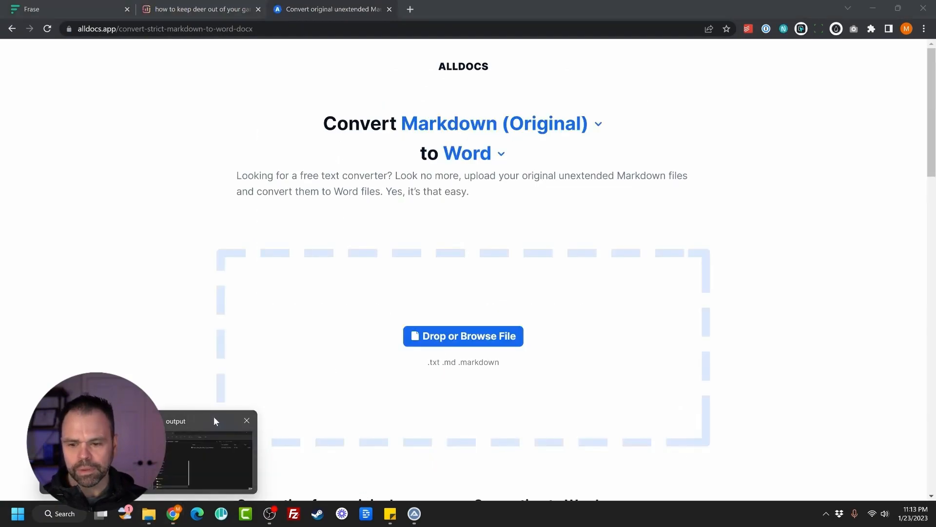
left_click(204, 456)
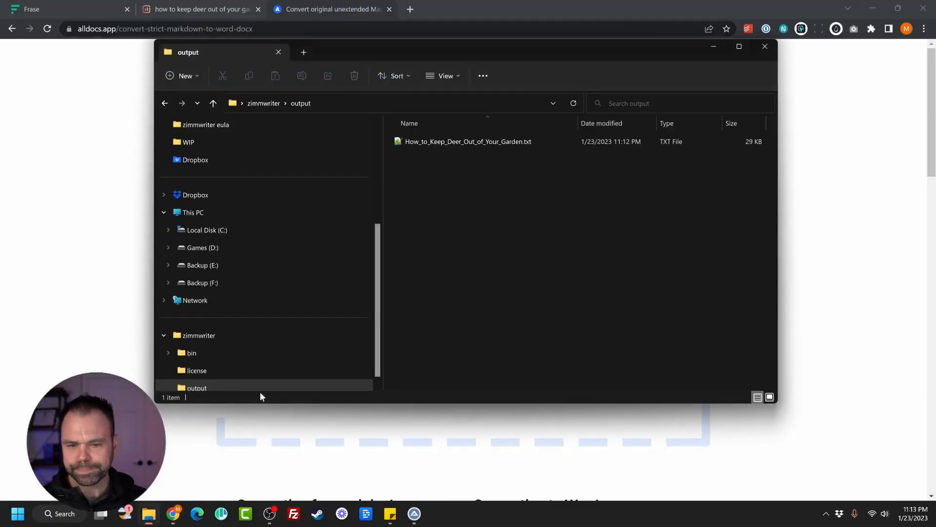
left_click(471, 147)
double_click(471, 146)
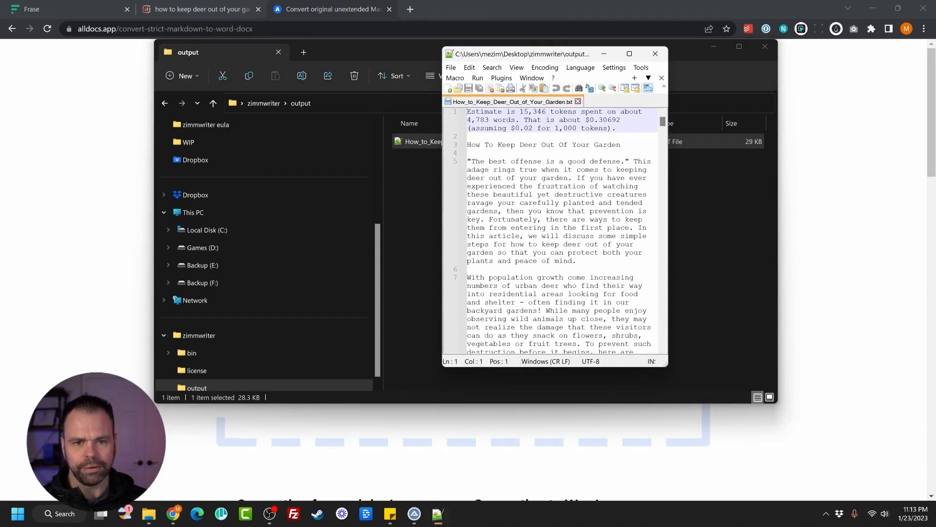
scroll(470, 146, "down", 6)
scroll(551, 229, "down", 6)
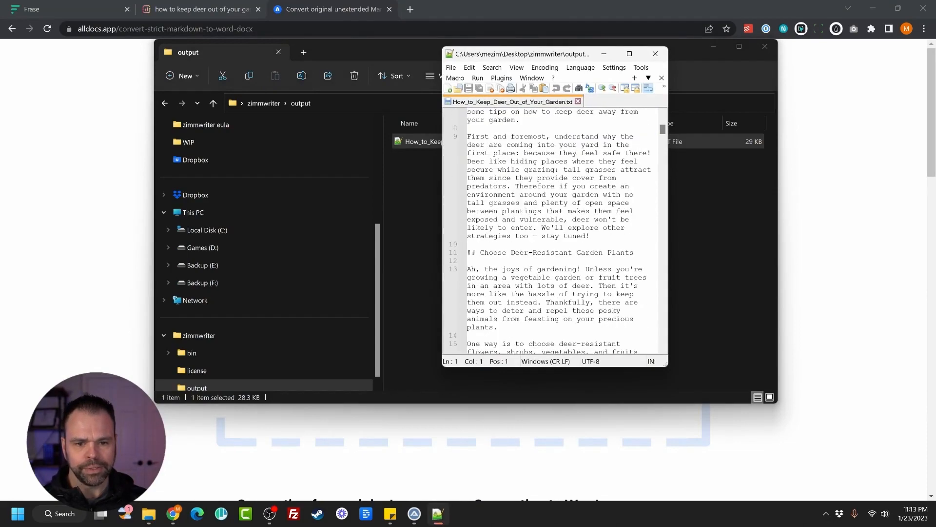
left_click_drag(476, 203, 467, 203)
scroll(551, 229, "down", 4)
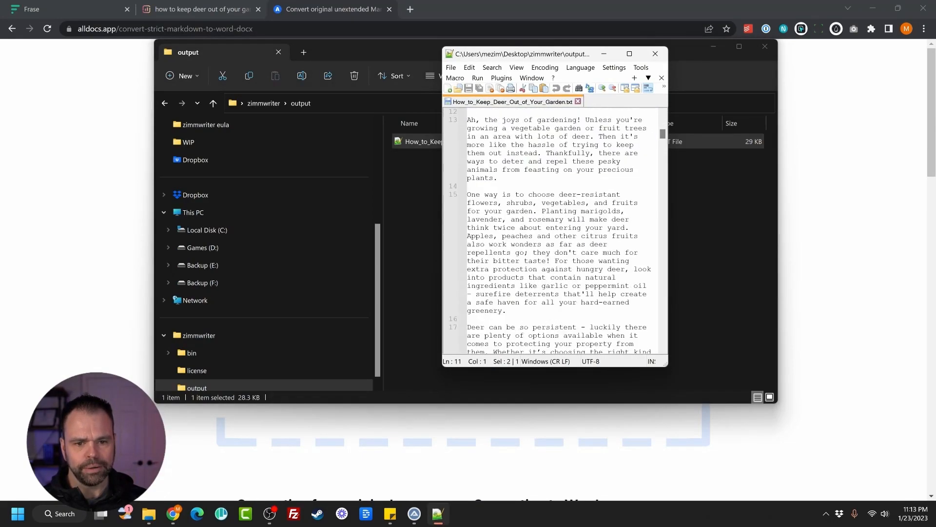
left_click(654, 55)
Upload How_to_Keep_Deer_Out_of_Your_Garden.txt to the Markdown-to-Word converter and download the converted file.
left_click_drag(462, 47, 824, 45)
left_click_drag(786, 144, 405, 348)
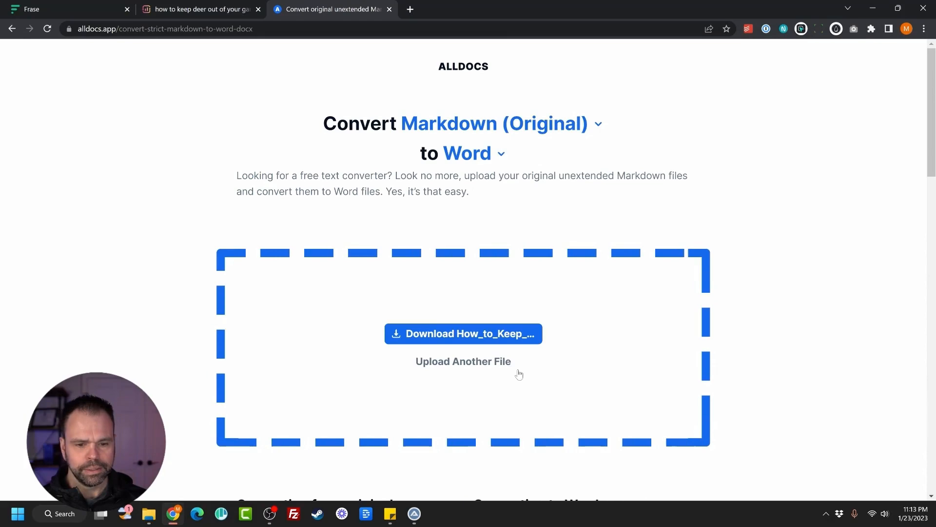
left_click(464, 338)
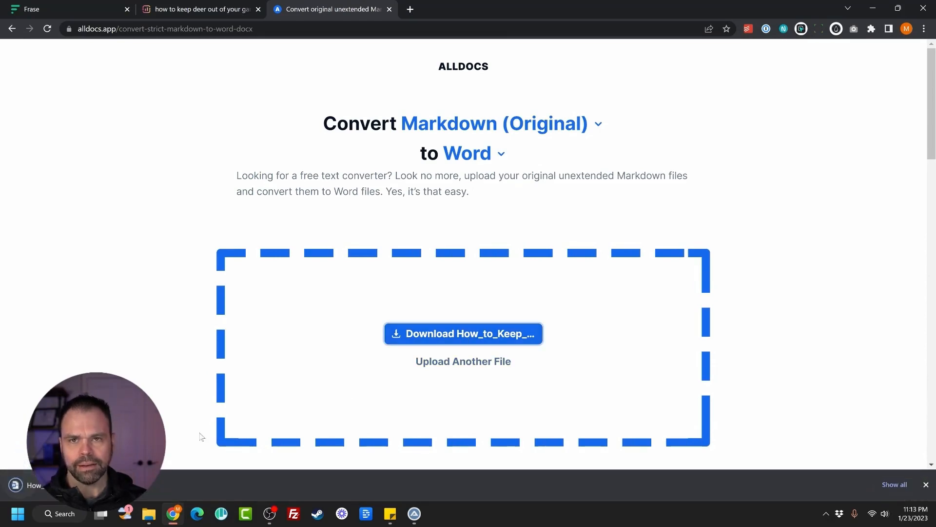
Put the downloaded How_to_Keep_Deer_Out_of_Your_Garden.docx in the output folder and open it in Word.
left_click(149, 513)
left_click_drag(92, 485, 848, 211)
double_click(801, 139)
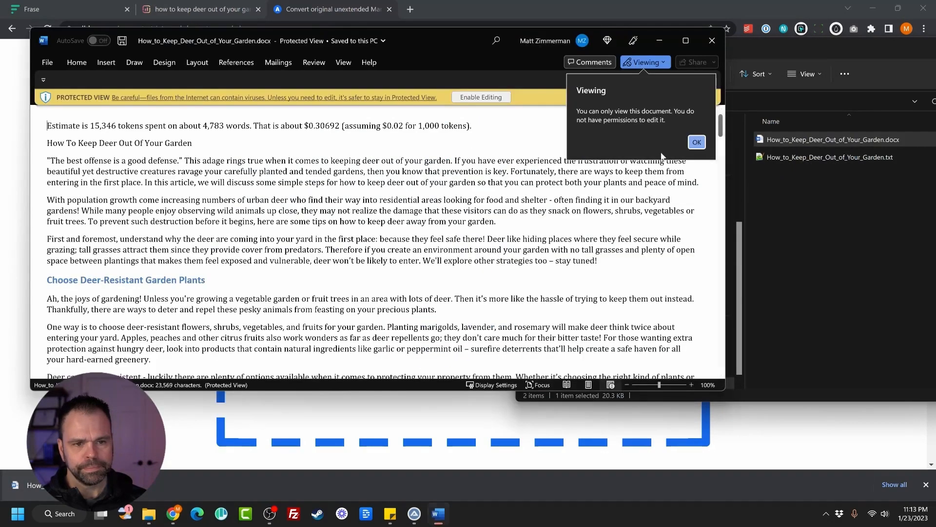
scroll(376, 241, "down", 2)
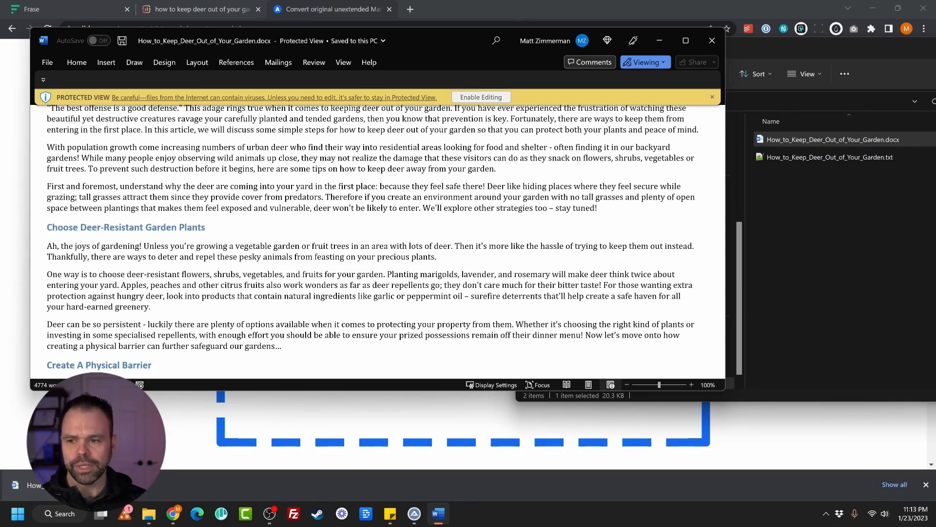
Copy the whole Word article into Frase's empty My Content document and delete the pasted token estimate and duplicate title.
key("ctrl+a")
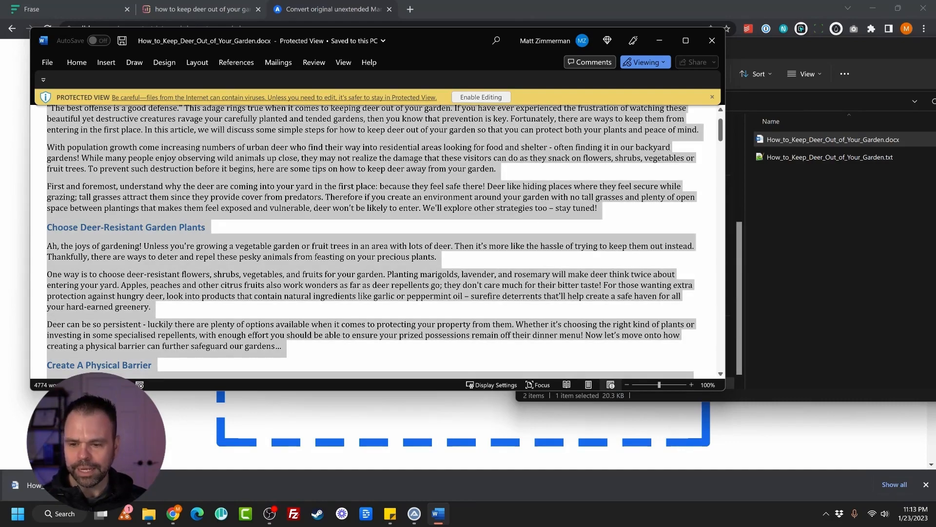
left_click(173, 514)
left_click(78, 10)
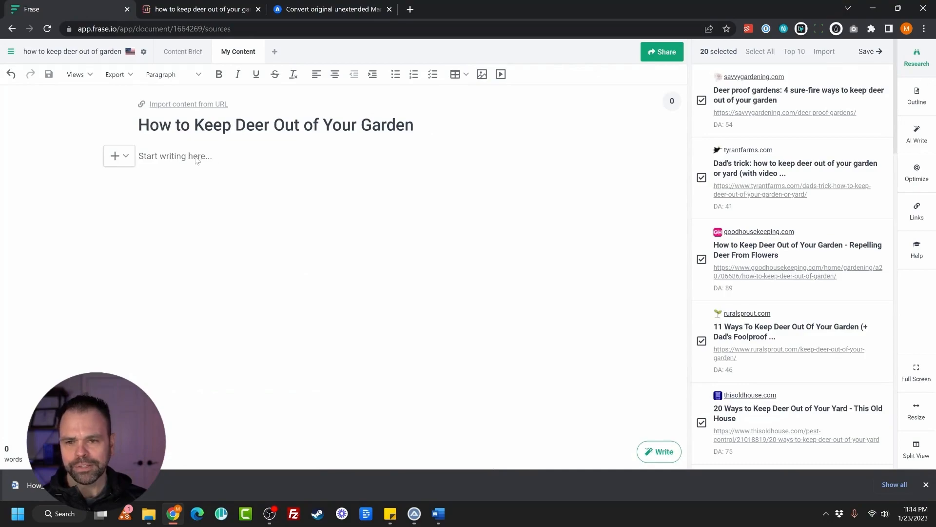
key("ctrl+v")
left_click_drag(287, 190, 138, 156)
key("Delete")
key("Delete")
Check the heading style of "Choose Deer-Resistant Garden Plants" and look over the pasted article's introduction.
scroll(223, 270, "down", 2)
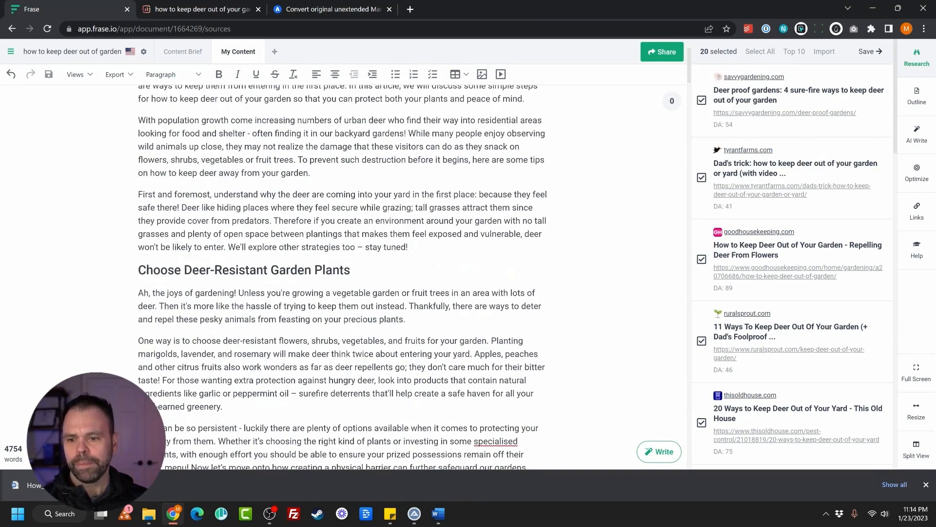
triple_click(223, 270)
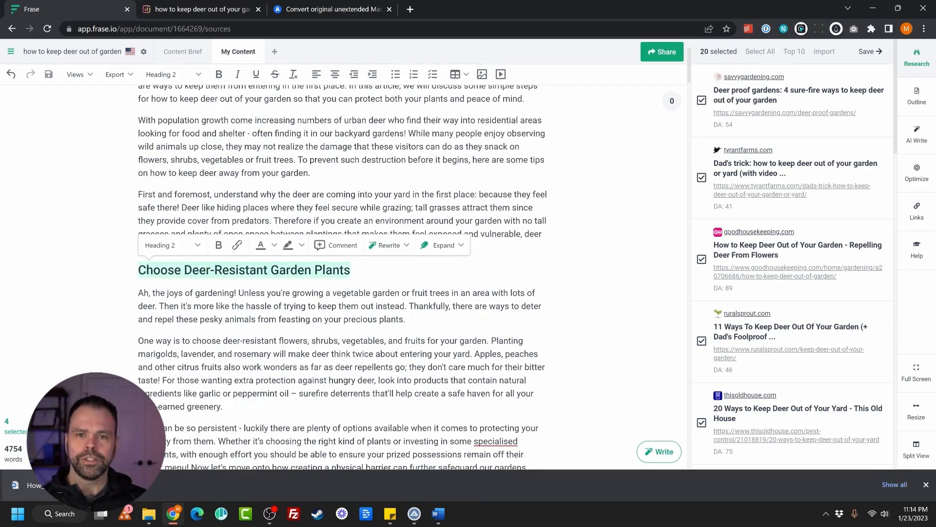
scroll(341, 273, "up", 2)
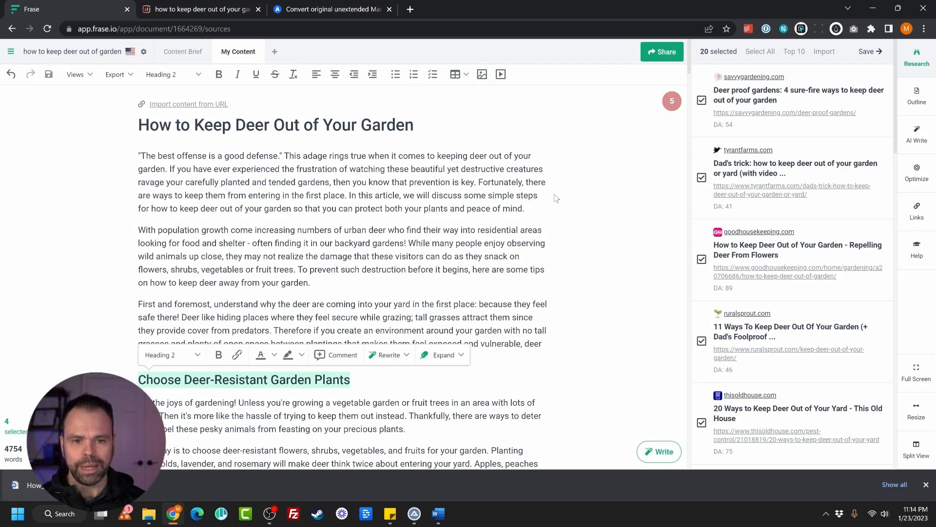
scroll(800, 212, "down", 5)
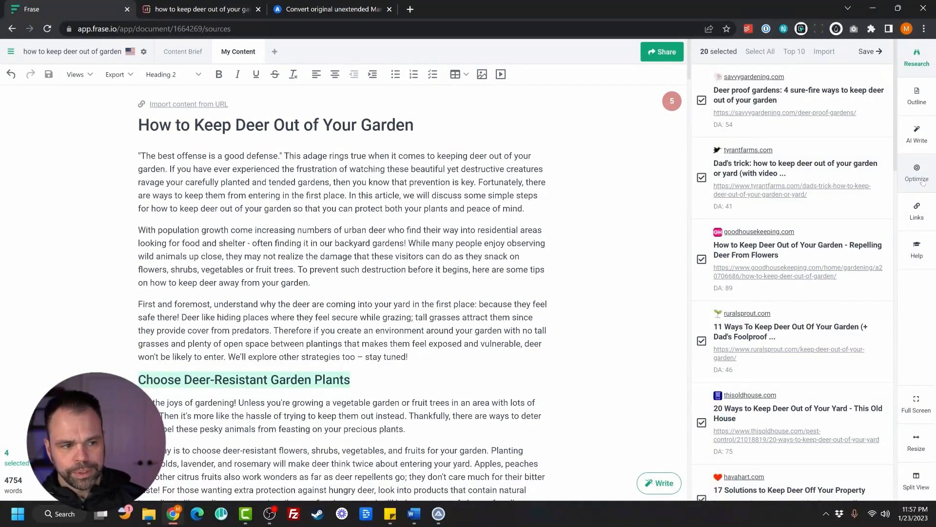
Bring up Frase's topic optimization scores, examine the long-tail topic heatmap against the ranked competitors, and close the heatmap.
left_click(916, 179)
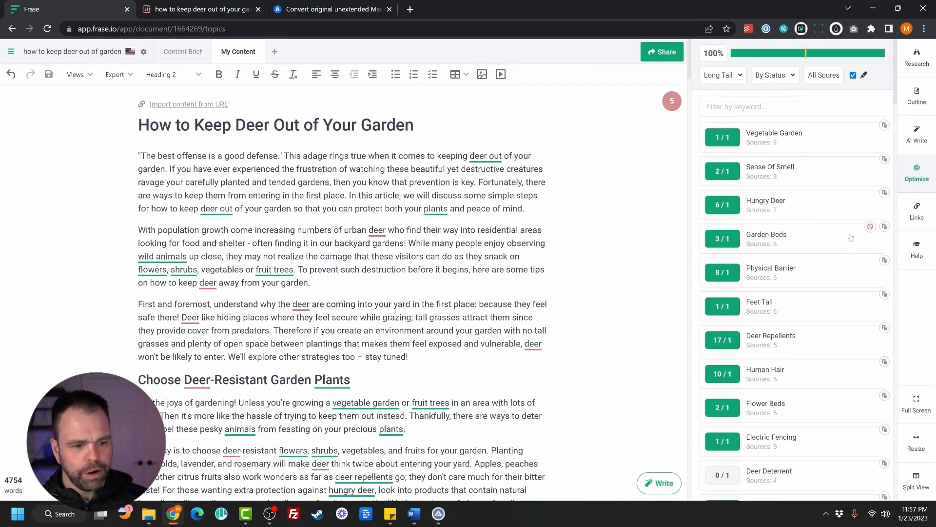
left_click(830, 81)
left_click(787, 76)
scroll(508, 262, "down", 12)
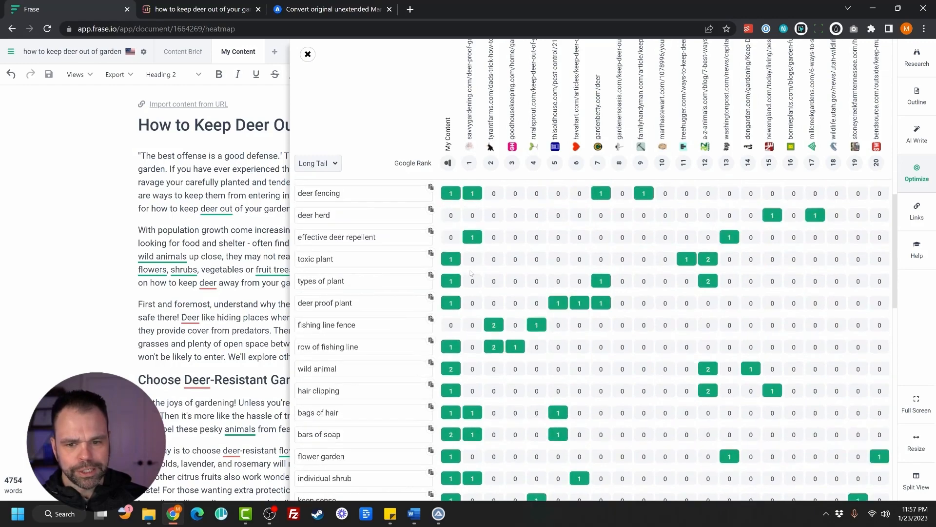
scroll(471, 273, "down", 12)
scroll(466, 285, "up", 4)
scroll(466, 285, "down", 4)
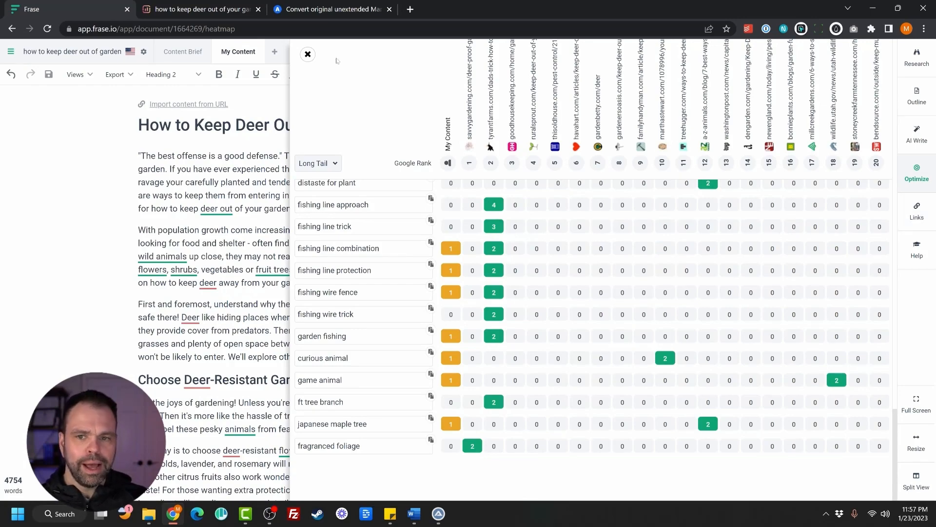
left_click(308, 54)
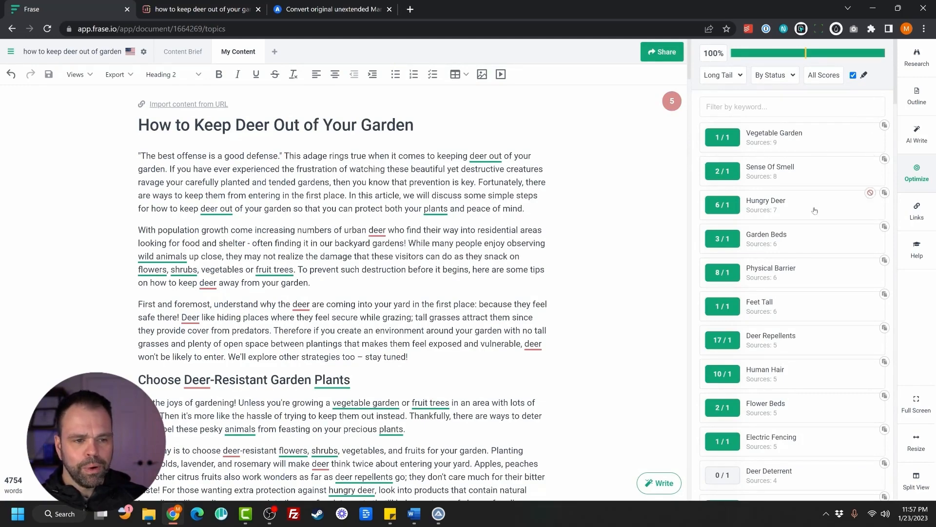
Compare the unmentioned long-tail topics, such as Deer Deterrent and Double Fence, with the article's plant and physical barrier sections.
scroll(820, 215, "down", 5)
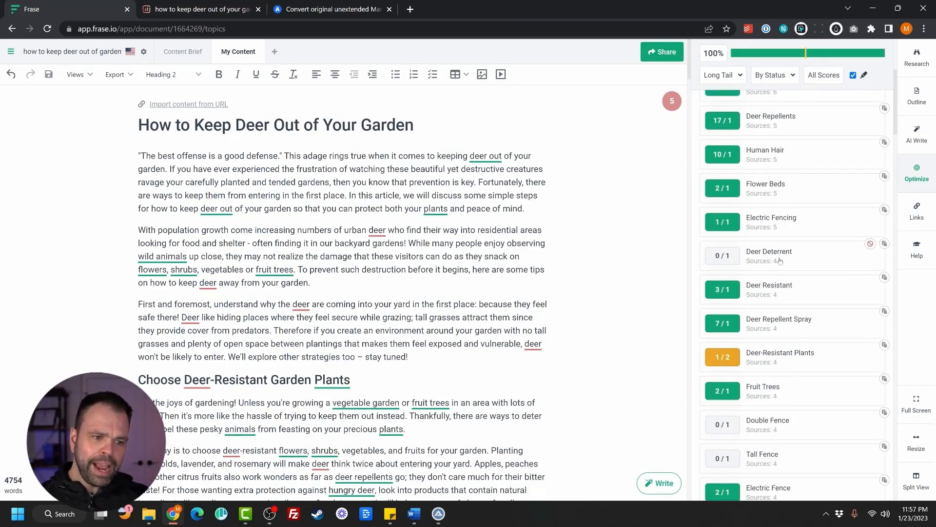
mouse_move(726, 259)
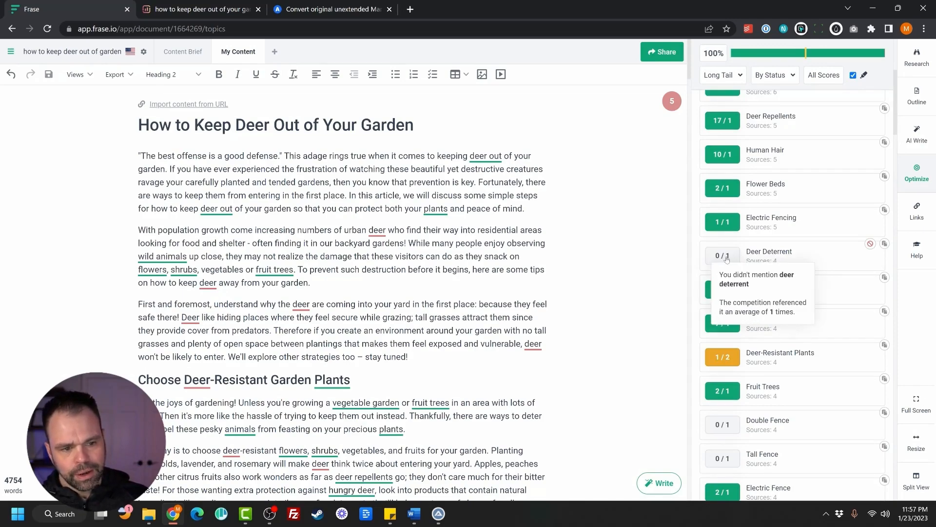
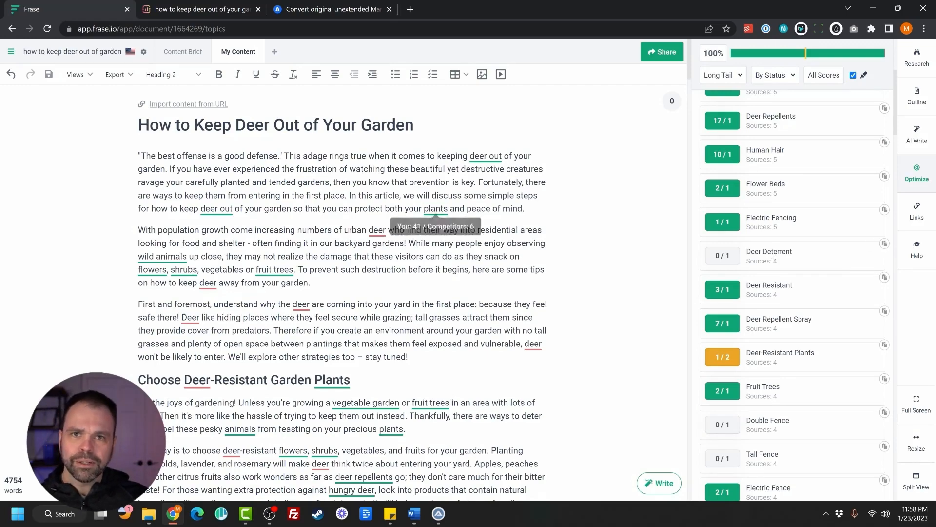
scroll(341, 276, "down", 2)
left_click_drag(350, 273, 131, 276)
key("ctrl+c")
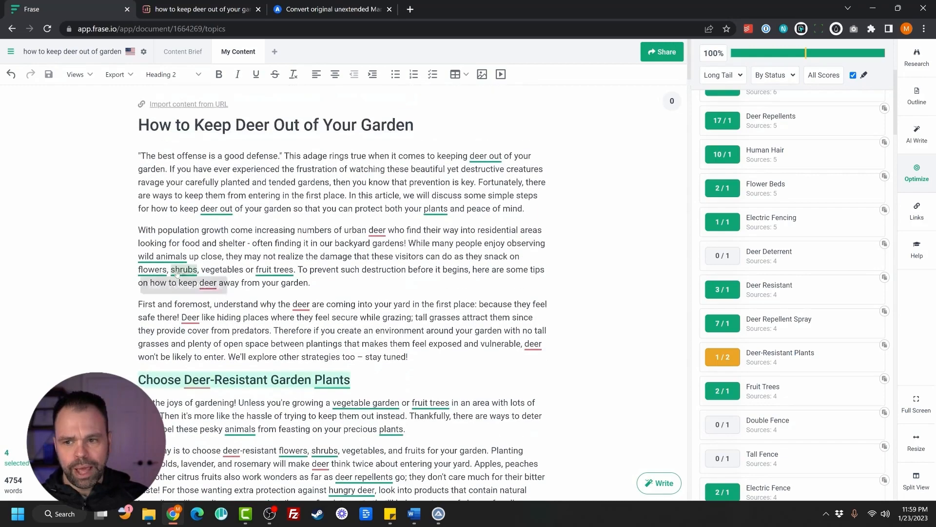
scroll(234, 439, "down", 3)
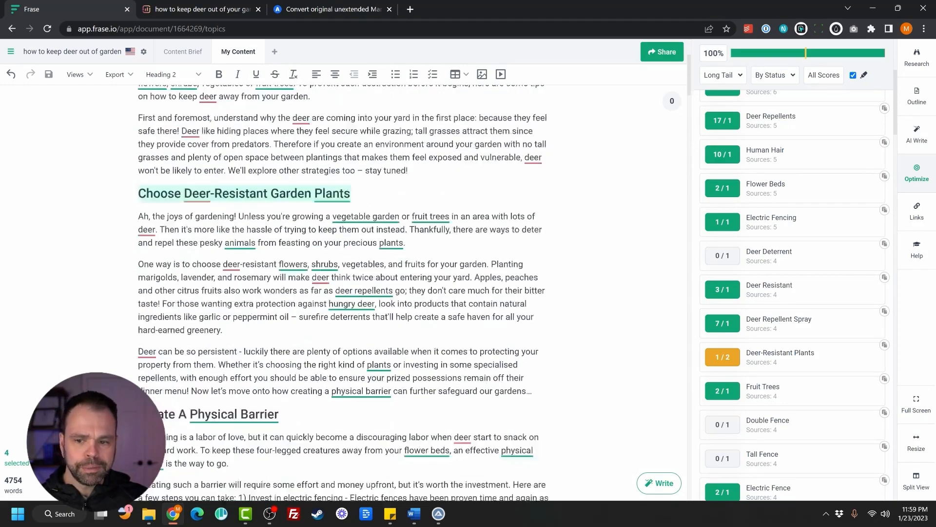
scroll(341, 293, "down", 4)
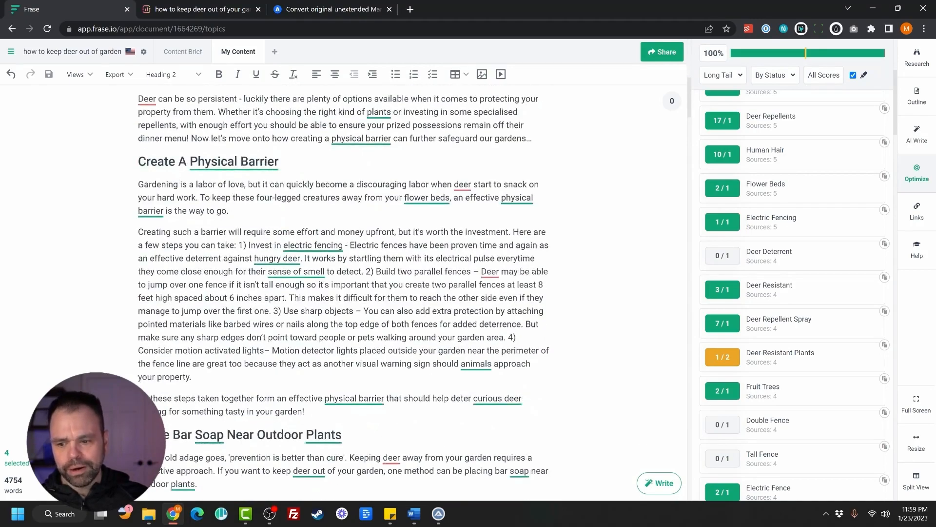
scroll(341, 293, "up", 4)
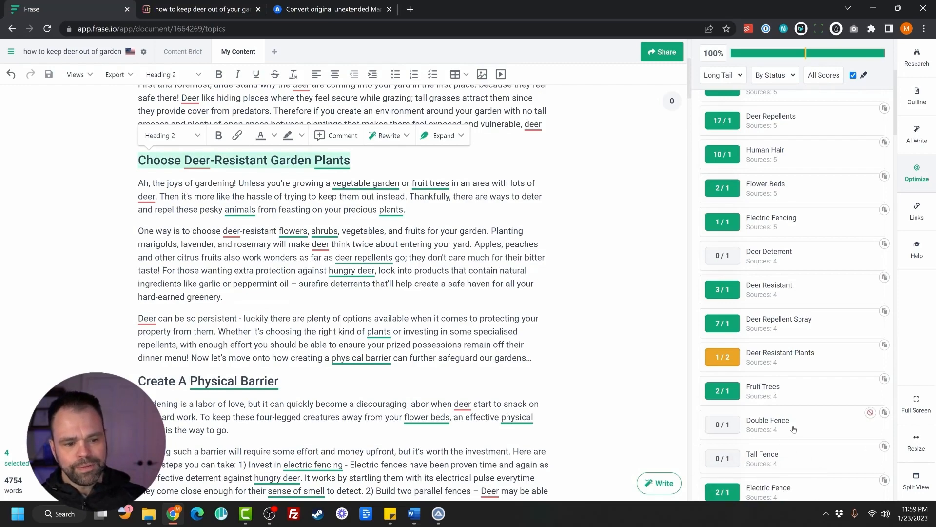
scroll(793, 322, "down", 2)
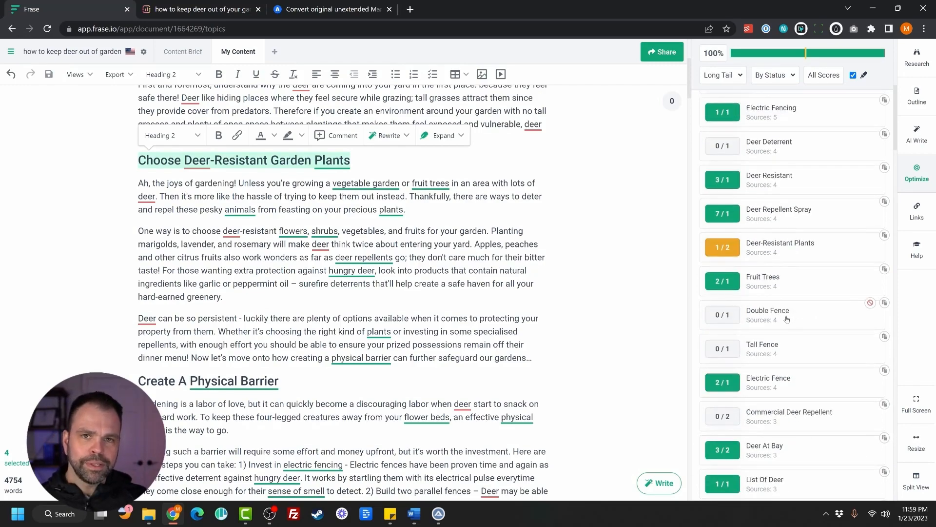
scroll(351, 373, "down", 5)
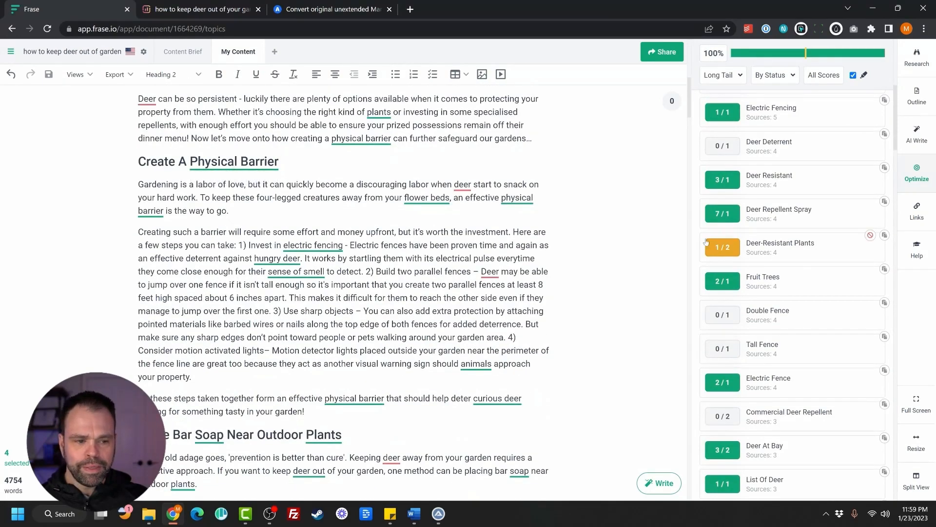
View the competitor mentions of the Double Fence topic and return to the topic list.
left_click(809, 313)
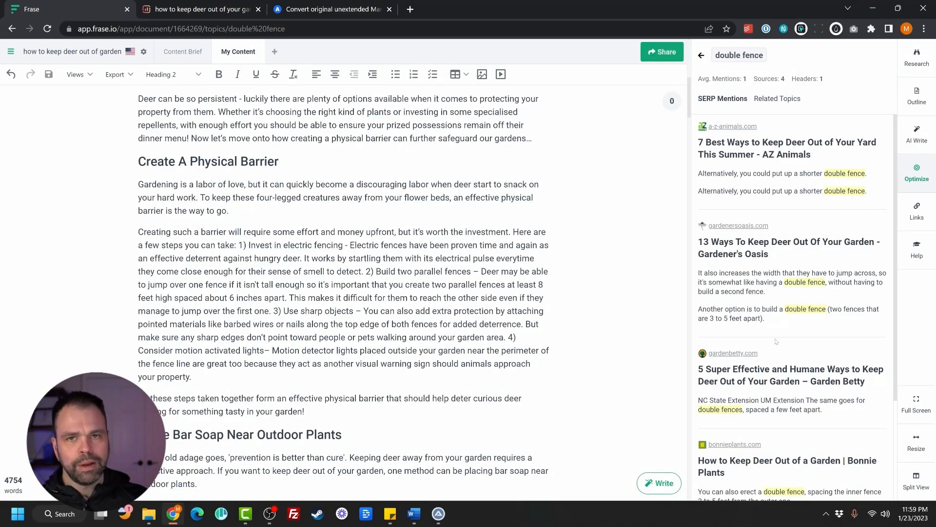
left_click(701, 55)
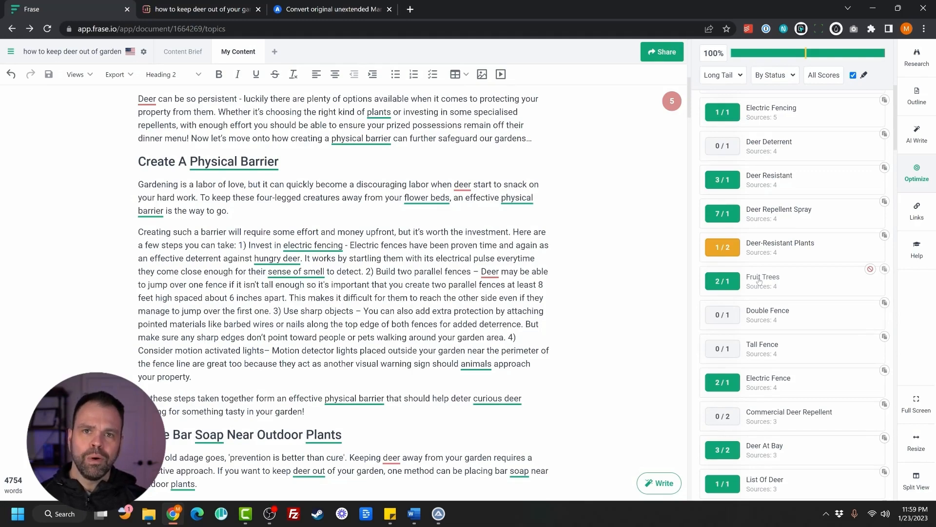
scroll(341, 293, "down", 6)
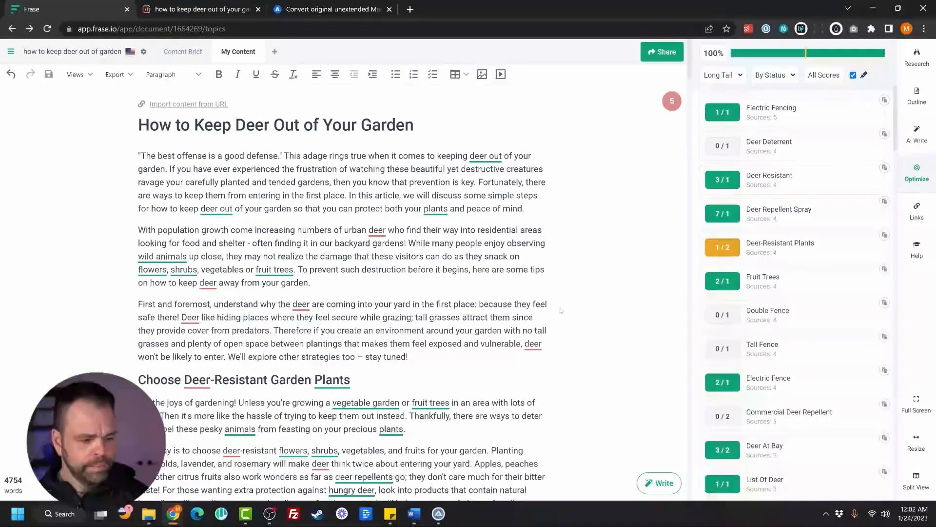
Switch to the Surfer draft "how to keep deer out of your garden" and delete its entire existing article.
left_click(170, 10)
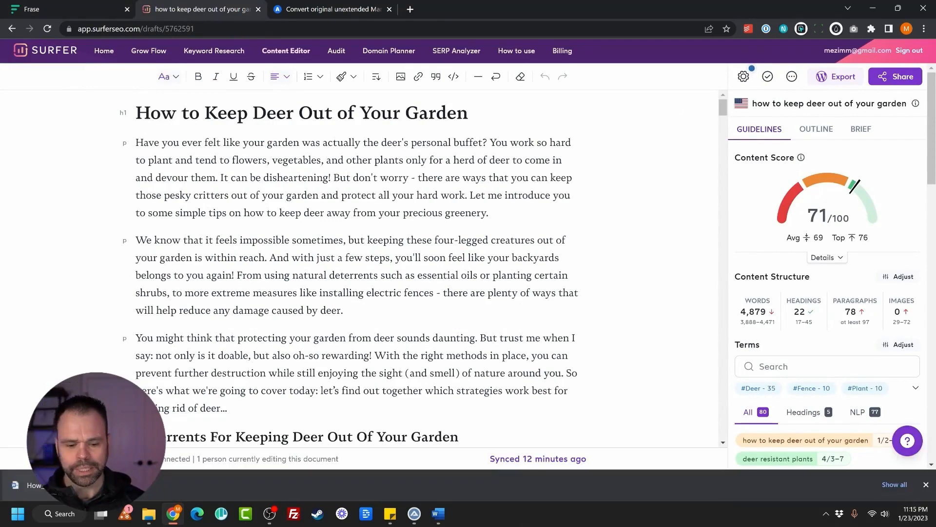
key("ctrl+a")
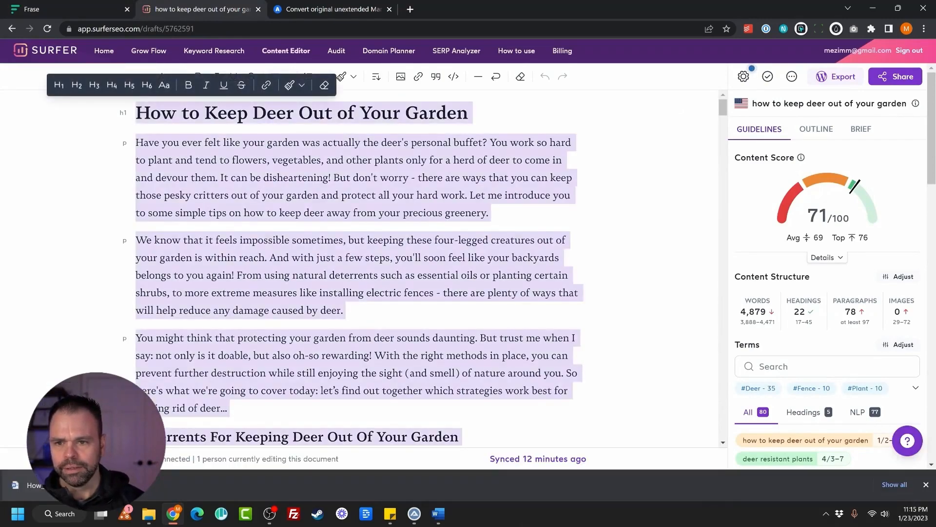
key("Delete")
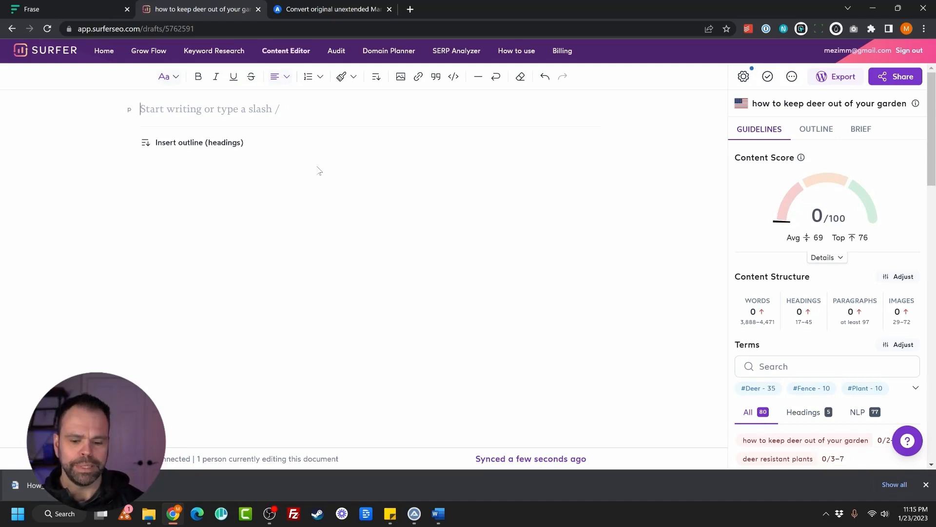
Enter the title line "How to Keep Deer Out of Your Garden" and start a new paragraph below it.
type("How to Keep D")
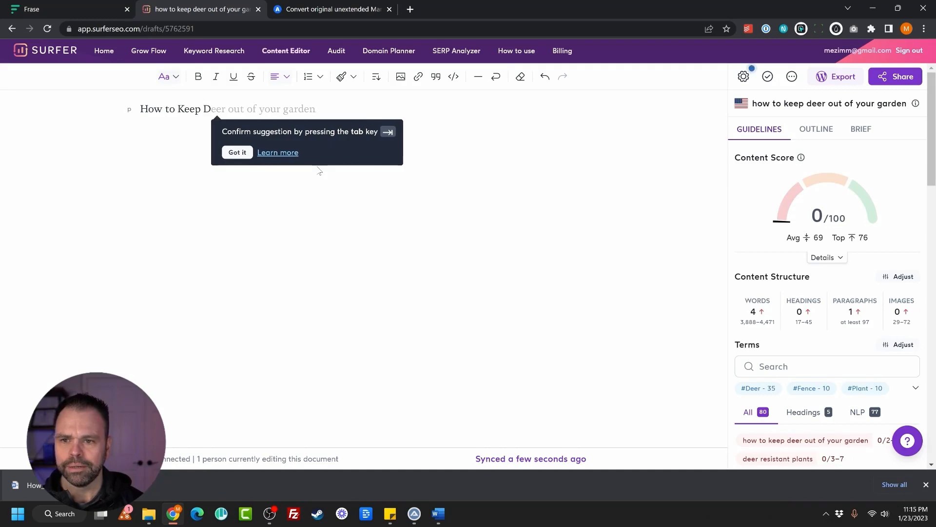
key("Tab")
key("Return")
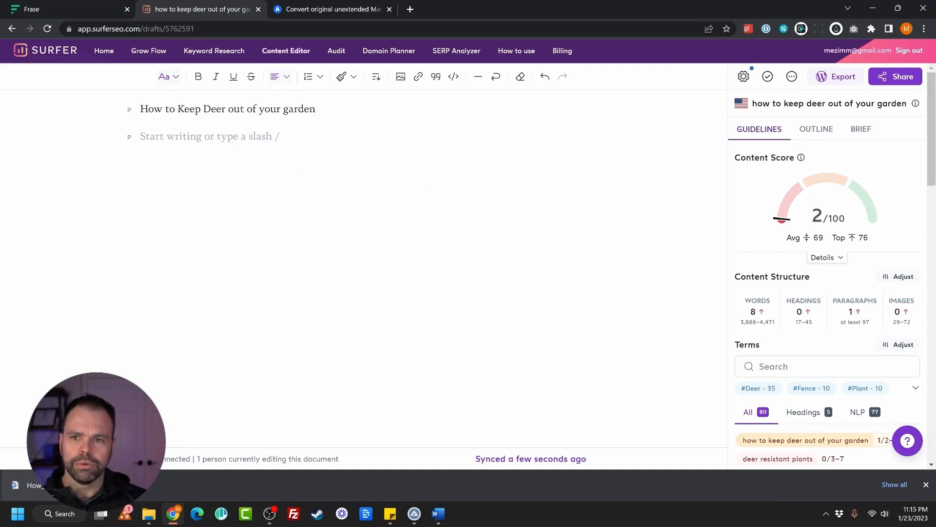
left_click_drag(226, 109, 316, 109)
key("BackSpace")
type("Out of You")
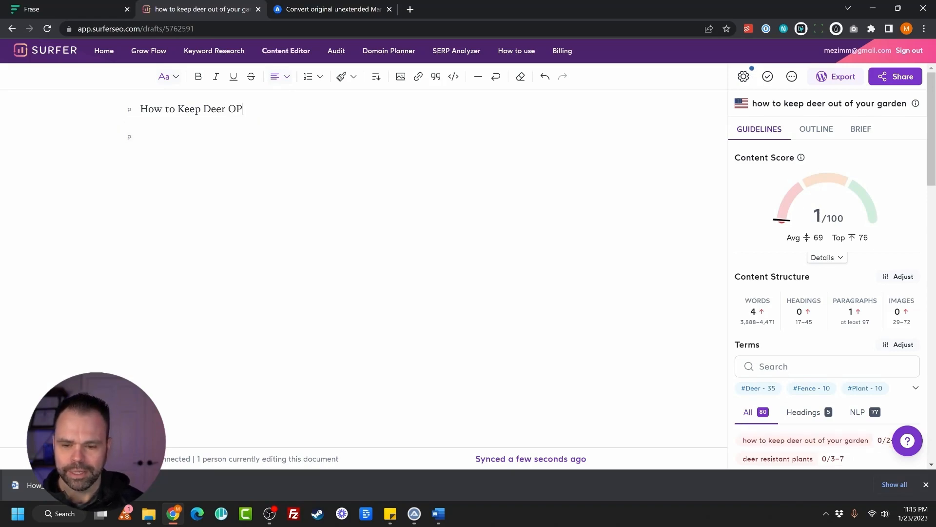
type("r Garden")
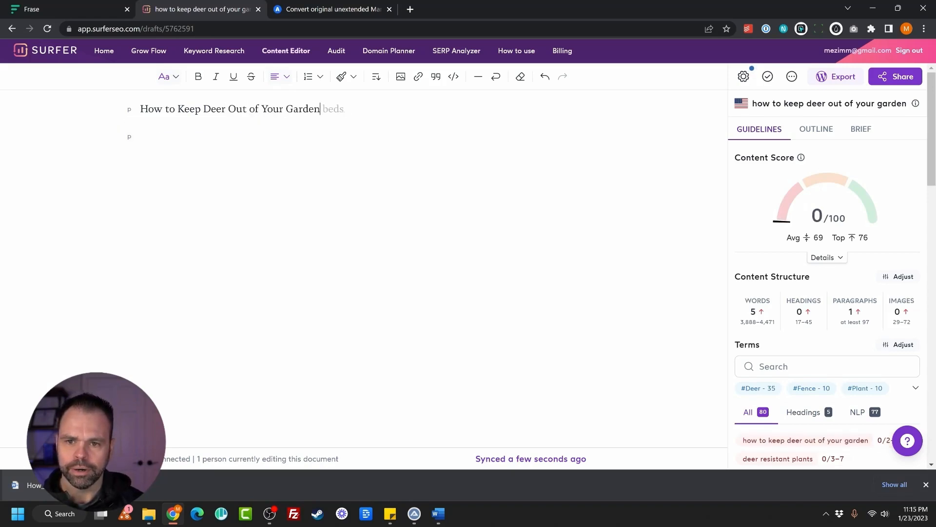
key("Return")
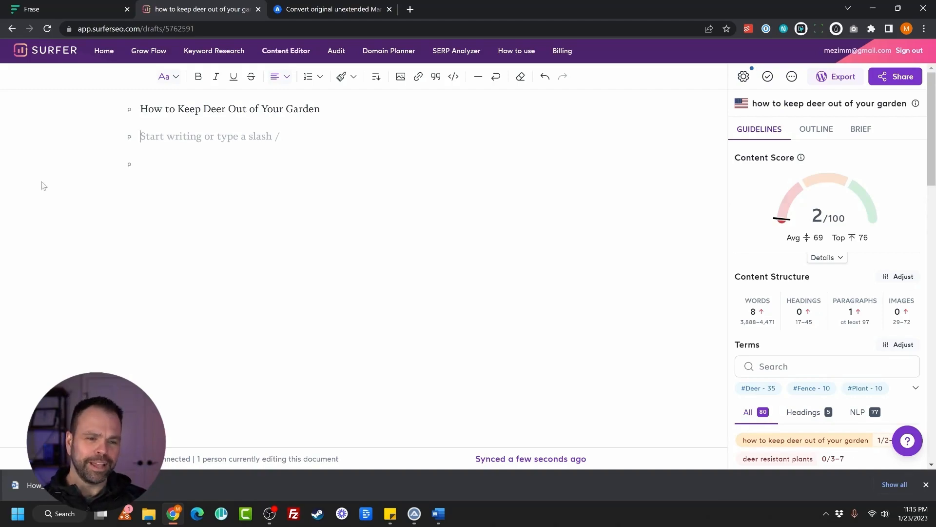
Paste the copied article below the title line and return to the beginning of the draft.
key("ctrl+v")
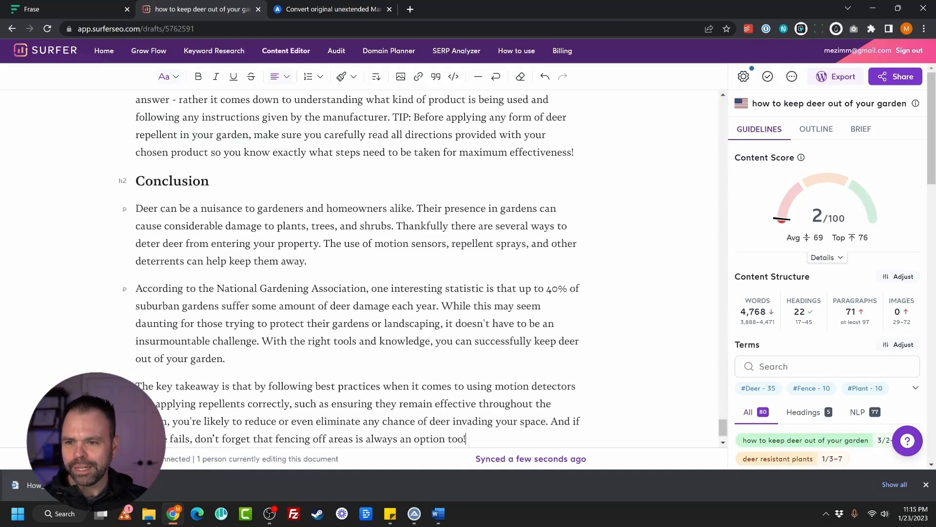
scroll(355, 268, "up", 20)
scroll(356, 268, "up", 20)
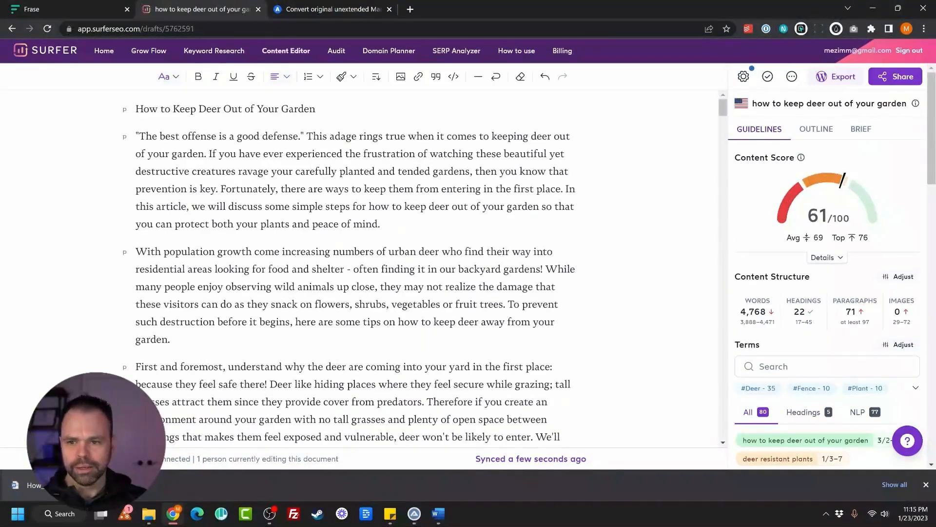
Examine the suggested terms and their usage ranges, including the examples of use for "deter deer".
scroll(812, 314, "down", 5)
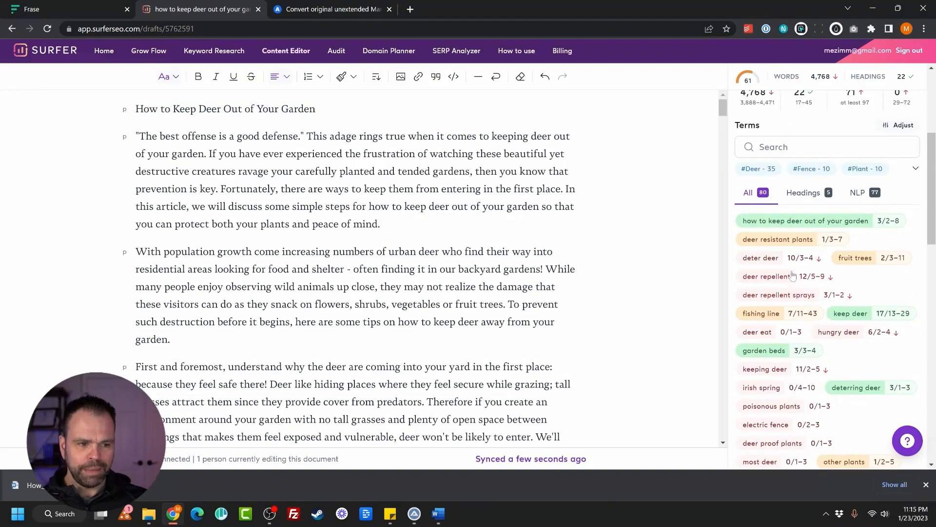
mouse_move(808, 264)
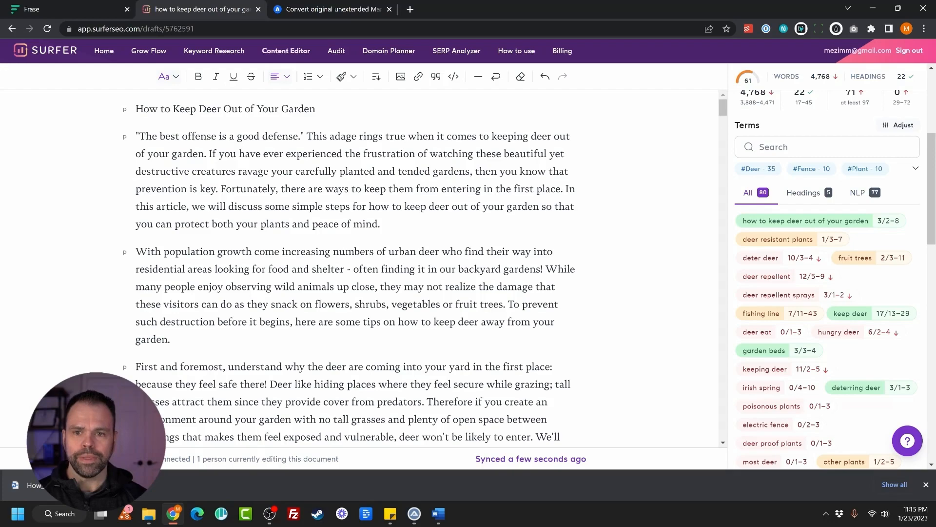
scroll(355, 268, "down", 5)
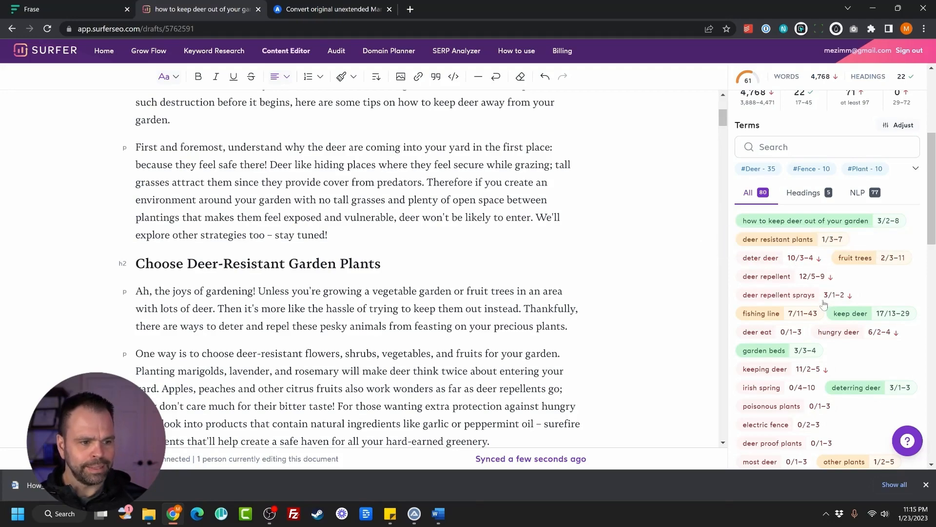
left_click(777, 260)
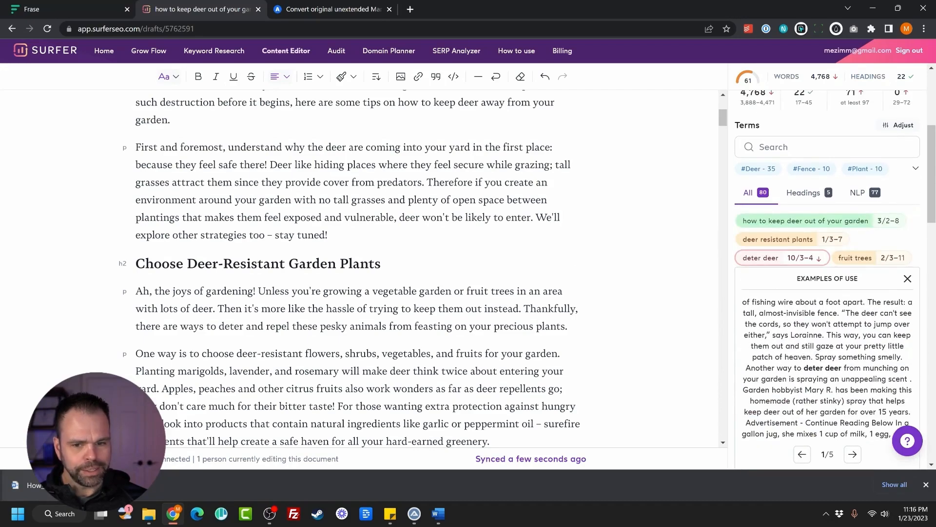
left_click(760, 259)
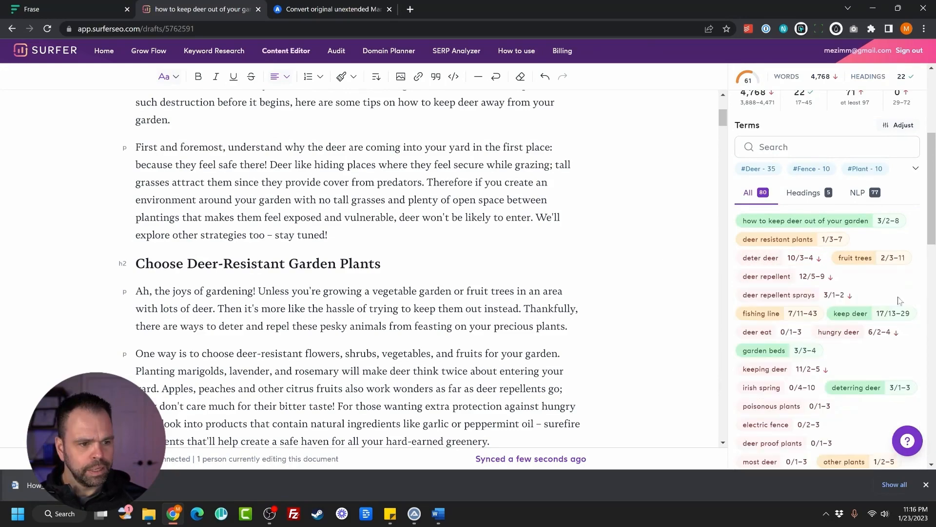
scroll(776, 337, "down", 4)
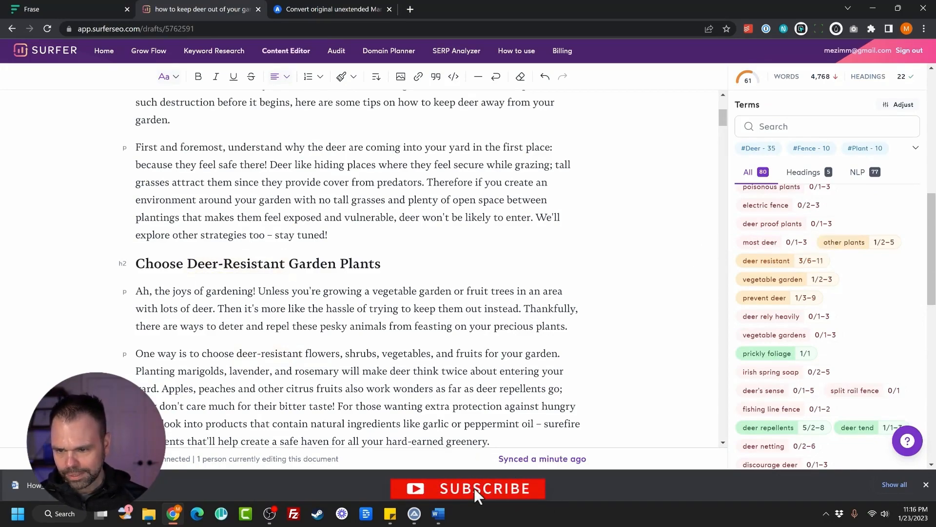
Add a paragraph after "hard-earned greenery." in the Choose Deer-Resistant Garden Plants section, reading "Write a follow-up paragraph about how to".
scroll(493, 337, "down", 2)
left_click(492, 332)
key("Return")
type("Wr")
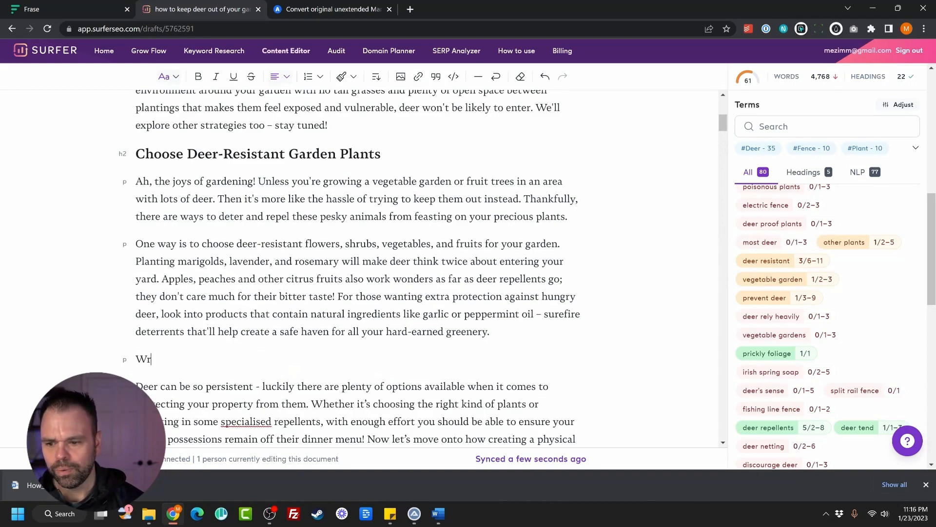
type("ite a follow-up p")
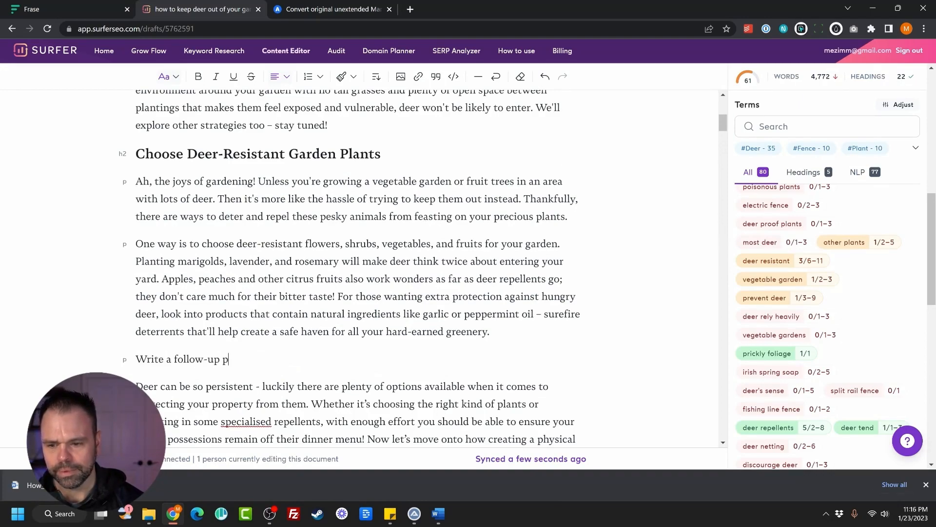
type("aragraph ab")
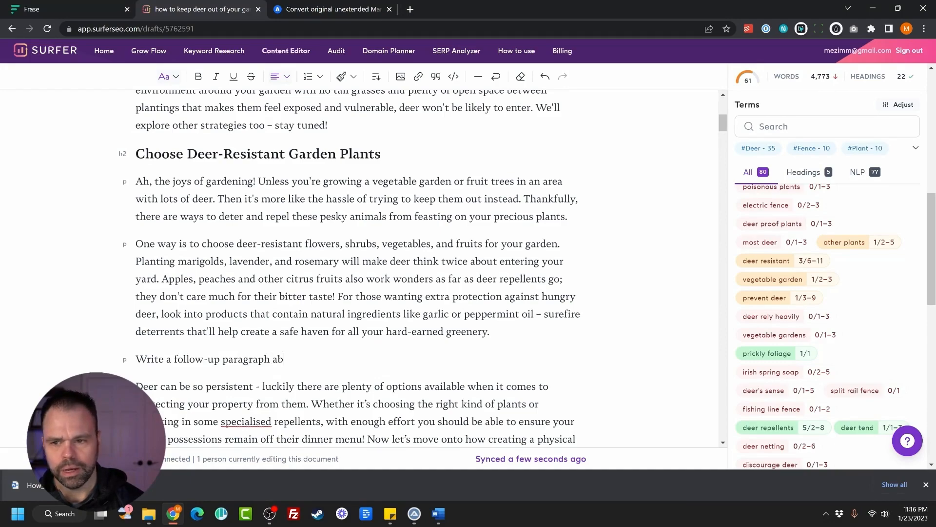
type("out how to keep")
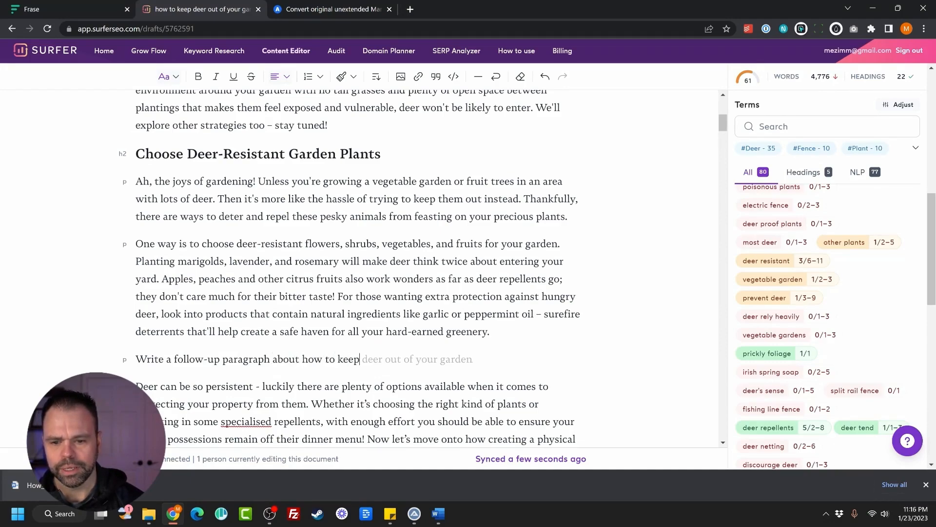
key("BackSpace")
key("BackSpace")
key("BackSpace")
key("BackSpace")
Begin the follow-up instruction with "For an article about how to keep deer out of your garden," and make "write" lowercase.
key("Home")
type("For an article about how to ")
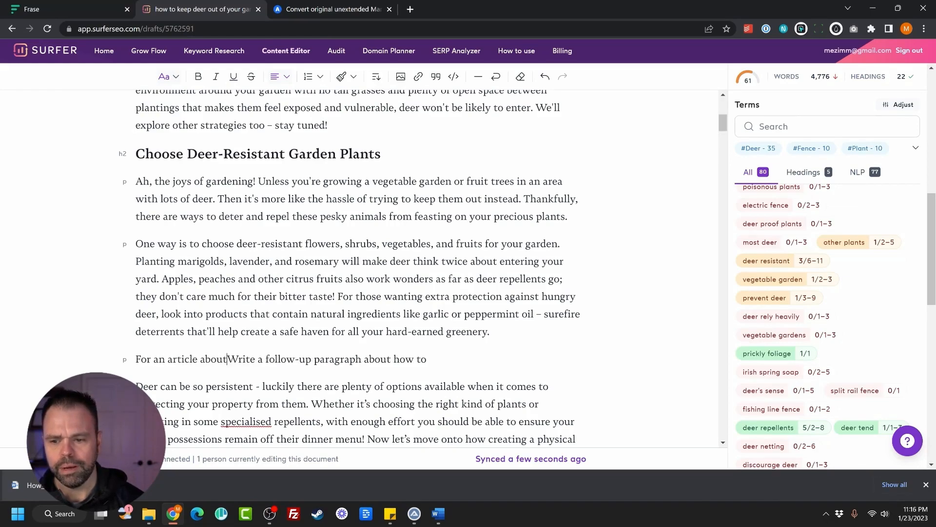
type("keep deer of")
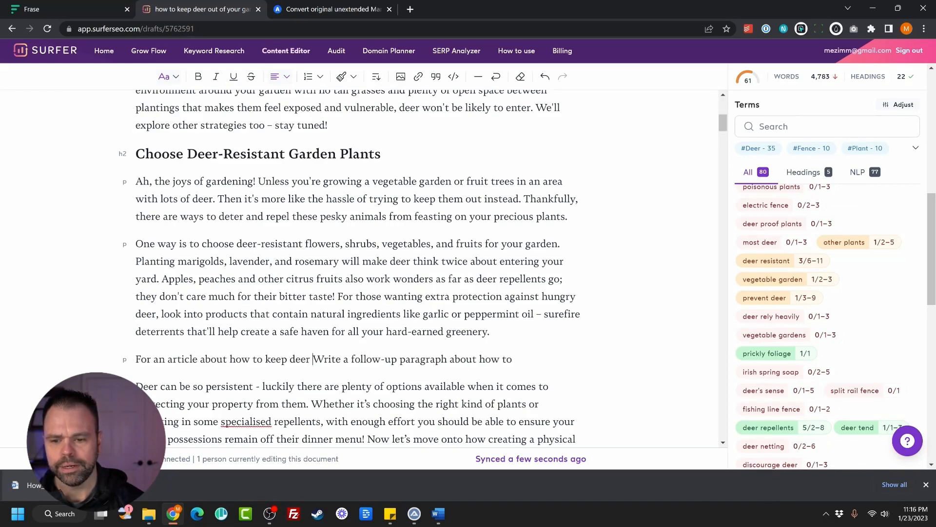
type("t of your gar")
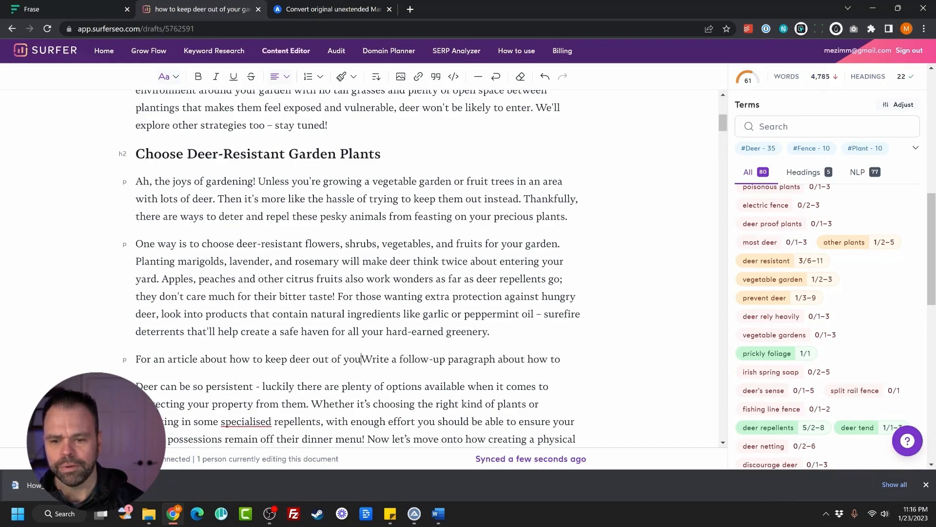
type("den, w")
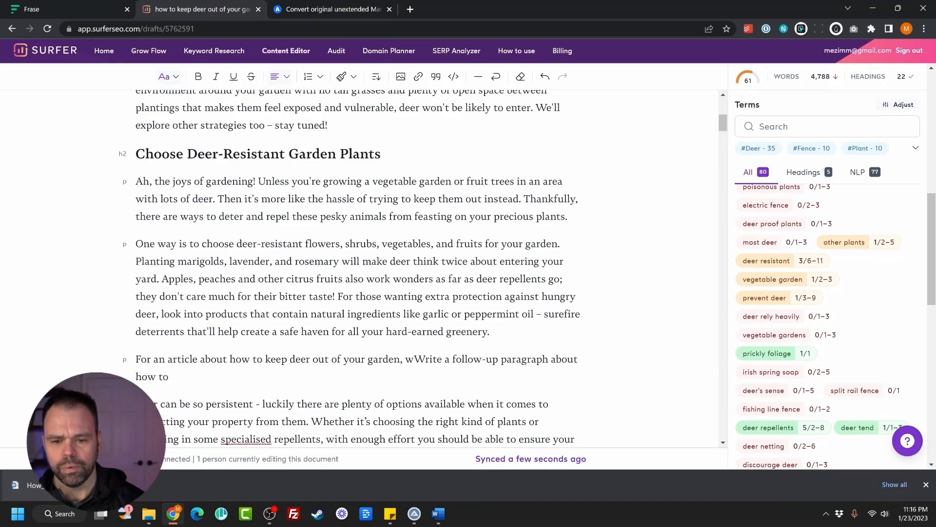
key("Delete")
Replace the trailing "to" of the instruction and finish its wording as "how choosing deer-resistant garden plants".
key("Down")
type("choosi")
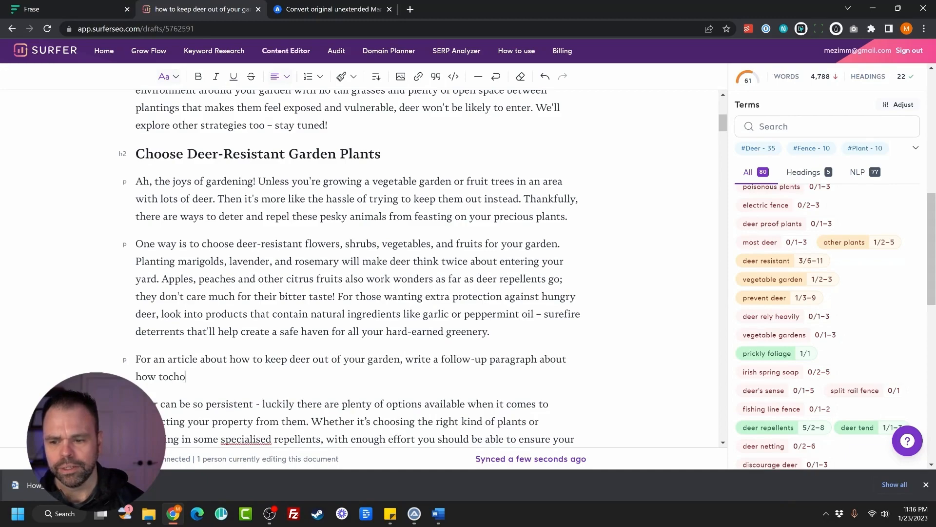
key("BackSpace")
key("BackSpace")
key("BackSpace")
key("BackSpace")
key("BackSpace")
key("BackSpace")
key("BackSpace")
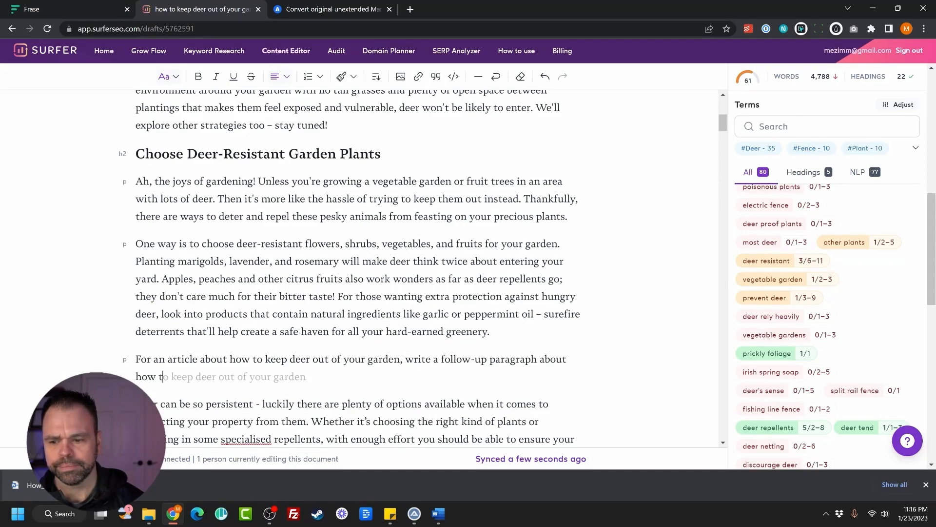
type("choosing dee")
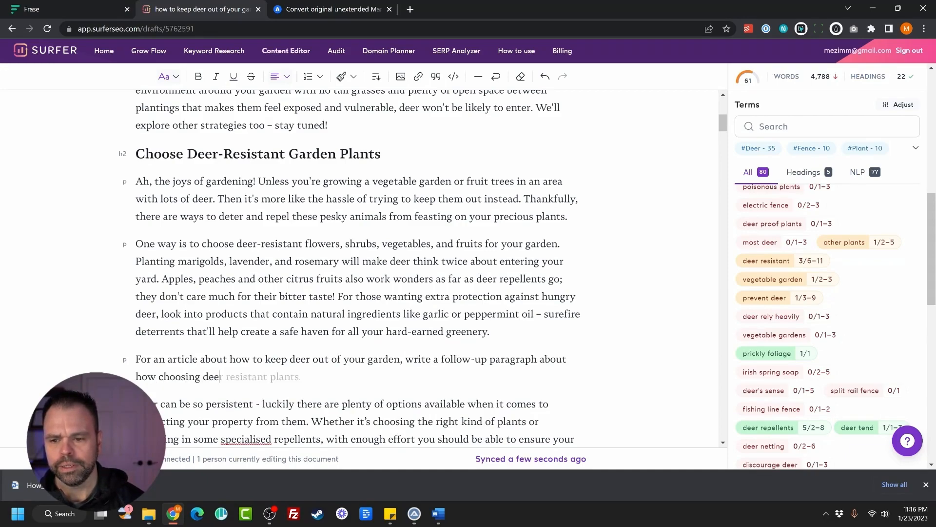
type("r-resistan")
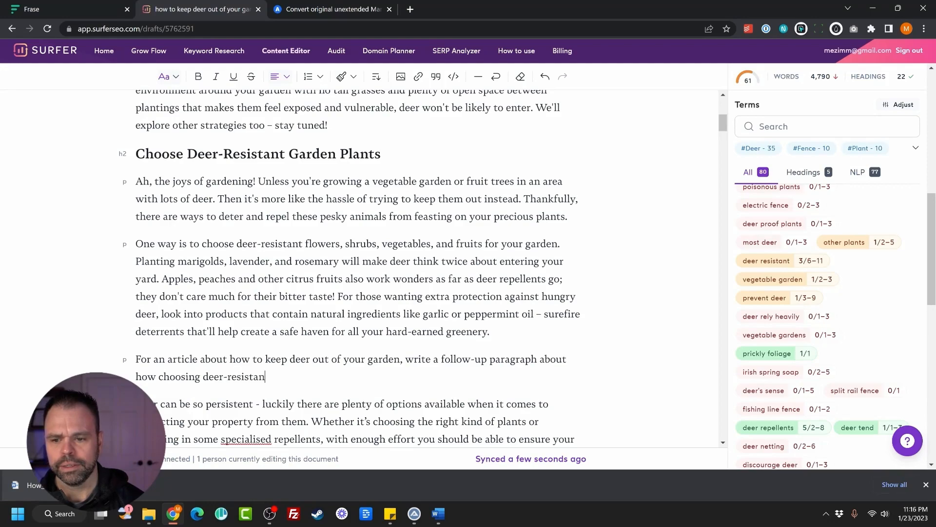
type("t gard")
type("ants")
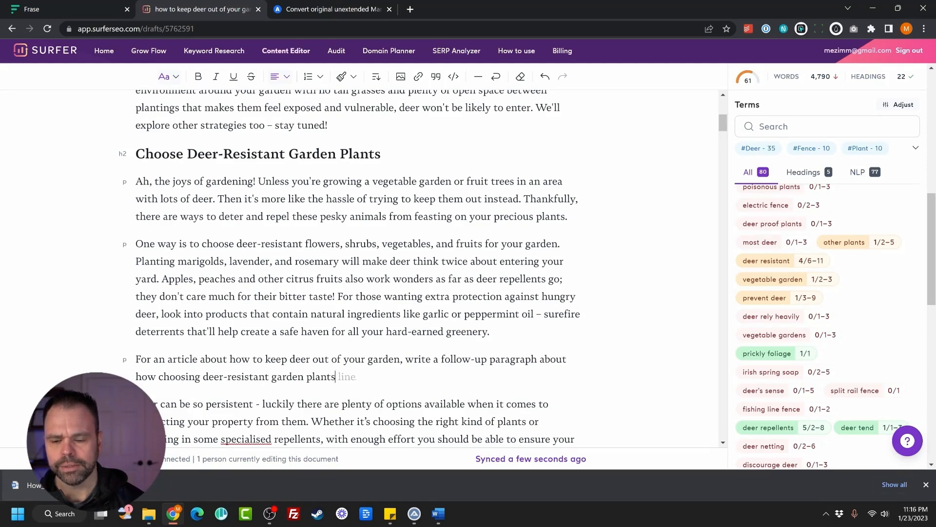
End the instruction's first sentence with a period and add "Use the keyword: deer resistant twice.".
type(". Use the keyword ")
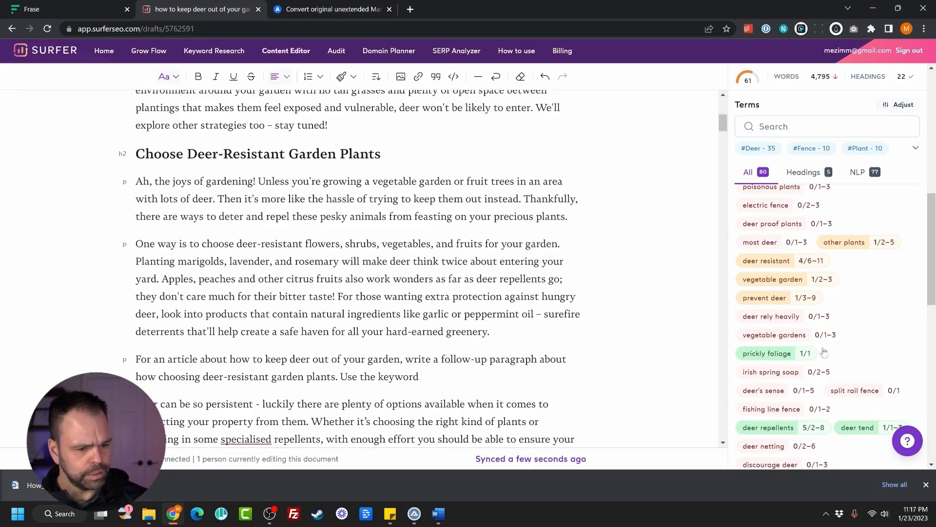
type("deer")
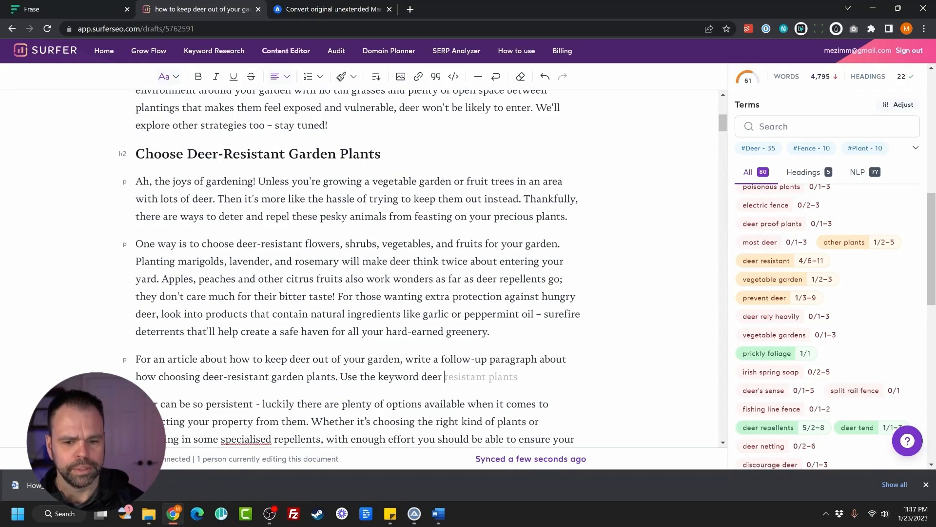
key("BackSpace")
key("BackSpace")
type(": d")
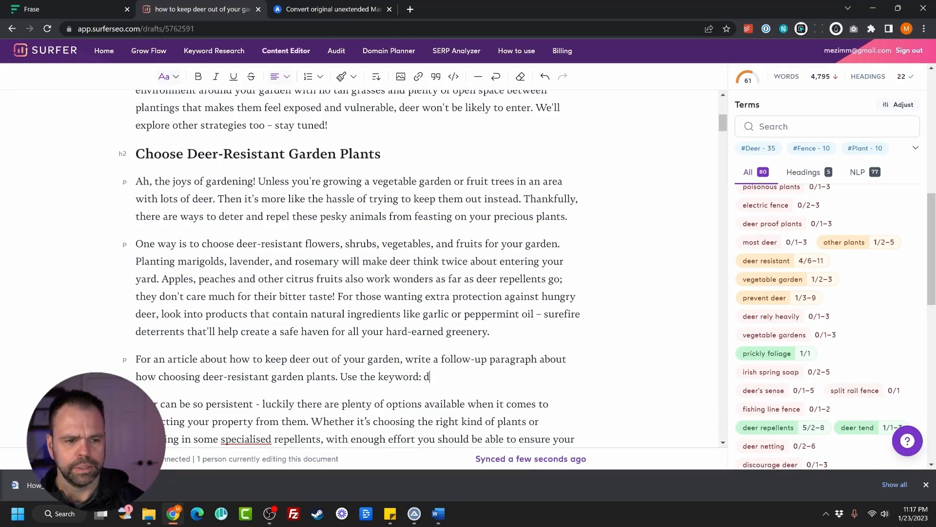
type("eer resistant twice.")
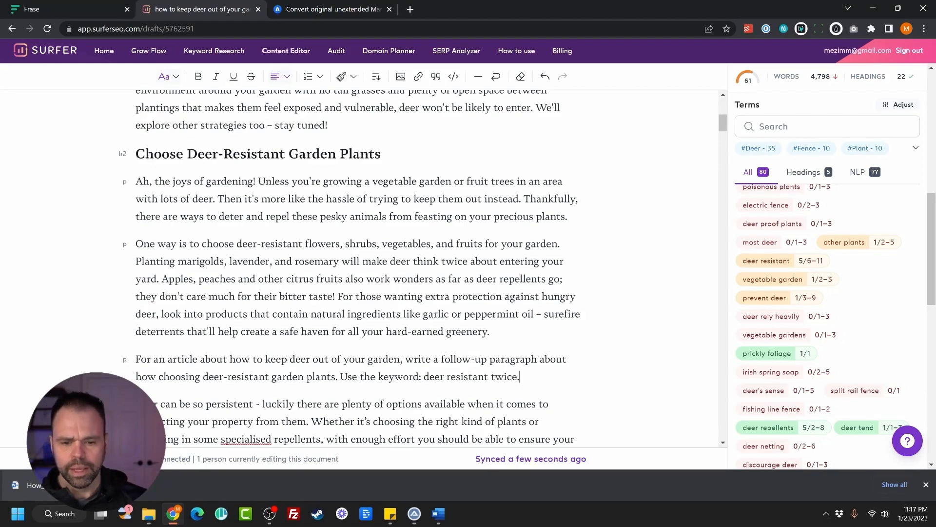
Highlight the plants section from its heading through the instruction, then insert three empty paragraphs below the instruction.
left_click_drag(519, 377, 136, 154)
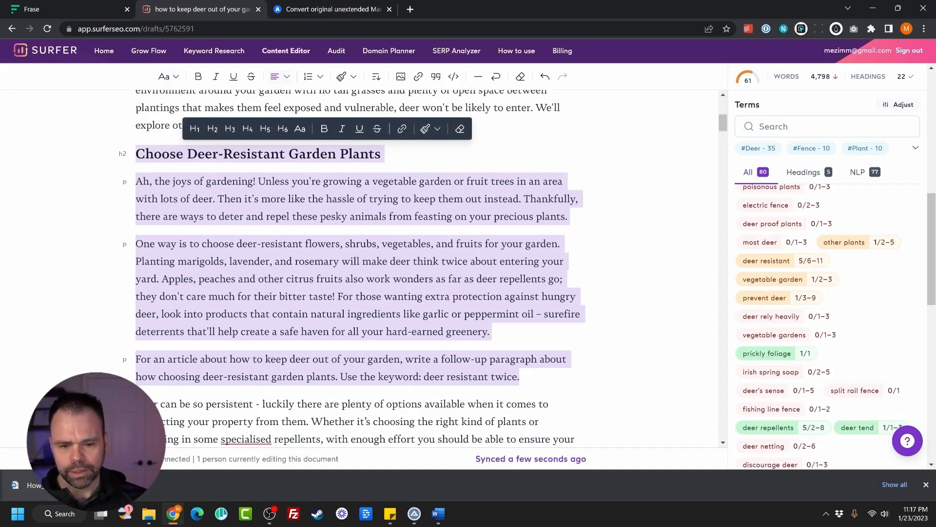
left_click(522, 377)
key("Return")
key("Return")
key("Return")
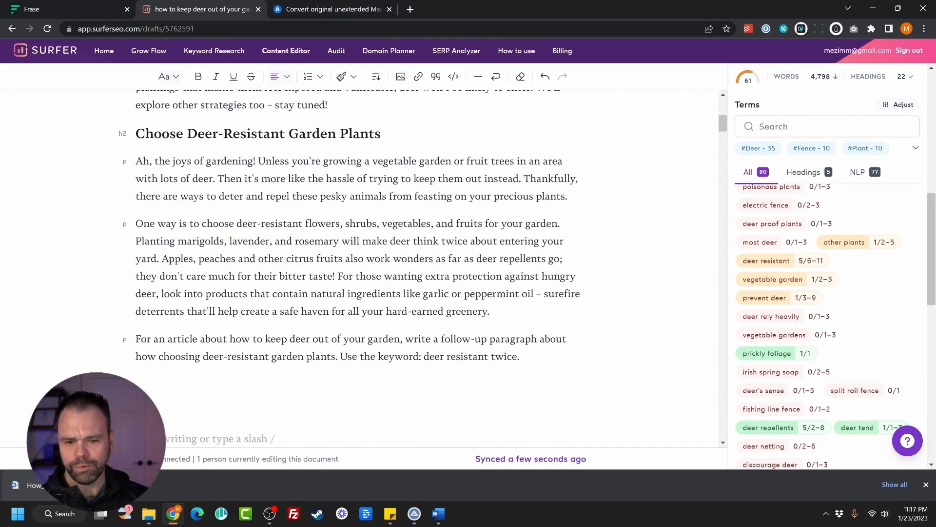
Run ZimmWriter's Magic Command on the plants section from its heading through the instruction, and delete the instruction paragraph above the generated text.
left_click_drag(136, 133, 521, 357)
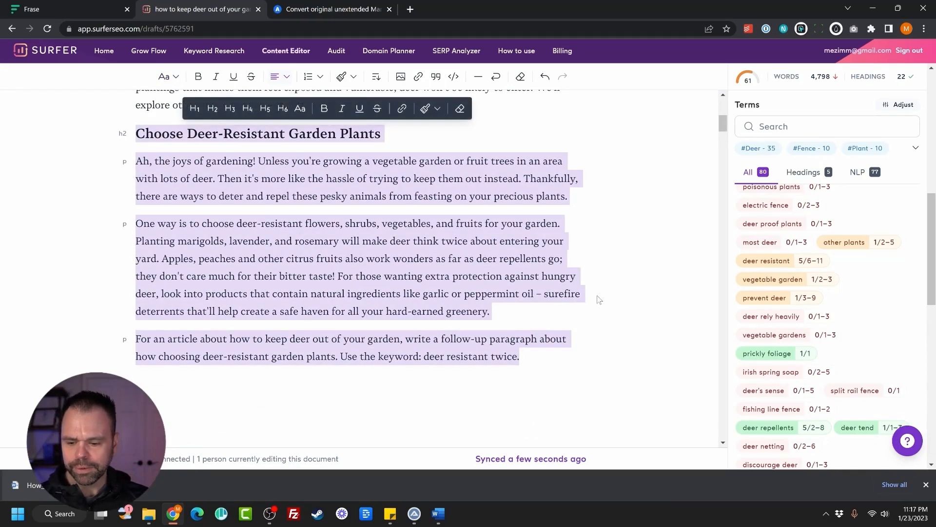
key("ctrl+1")
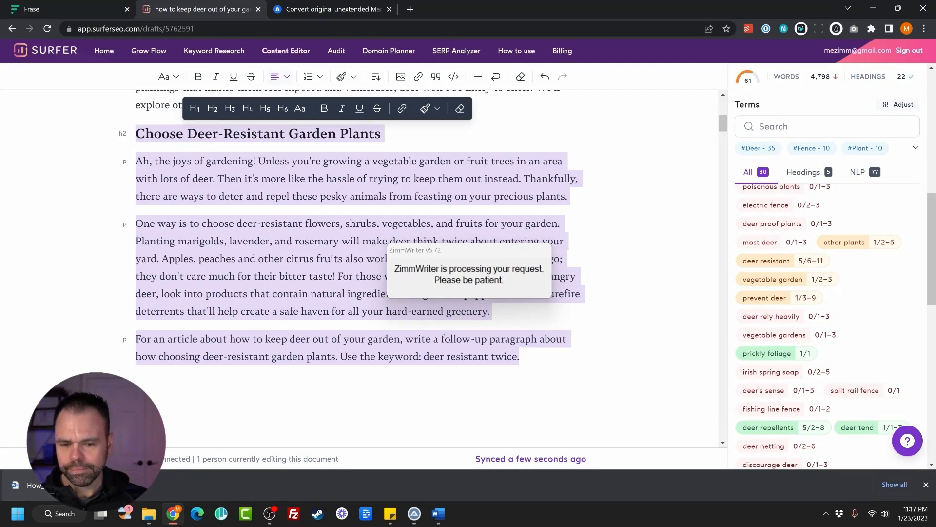
left_click_drag(520, 306, 136, 288)
key("Delete")
key("Delete")
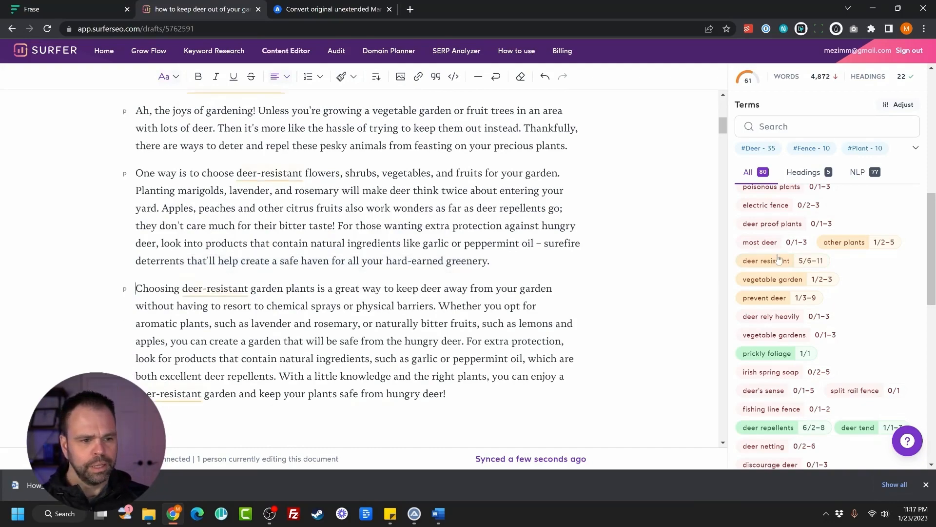
Check the deer resistant term and content score in Surfer, and switch to Frase to look through the article's opening sections.
mouse_move(808, 265)
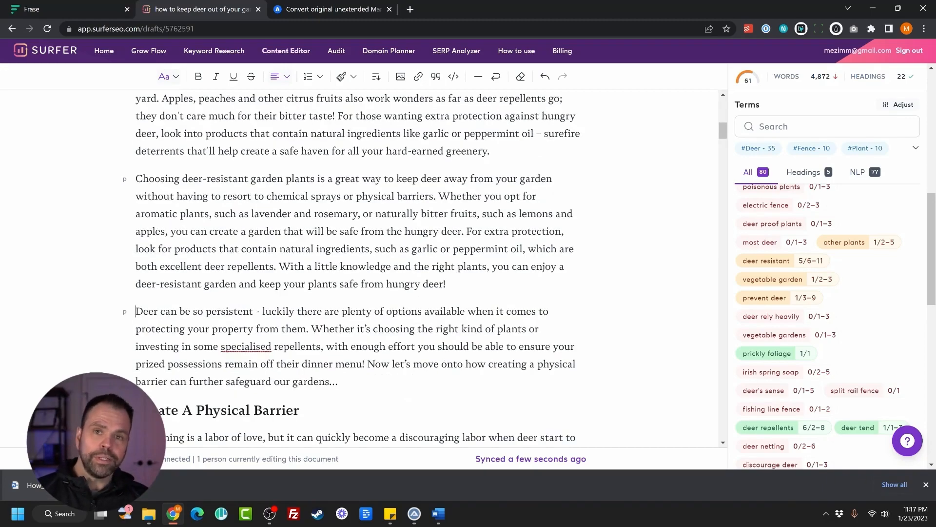
scroll(895, 171, "up", 10)
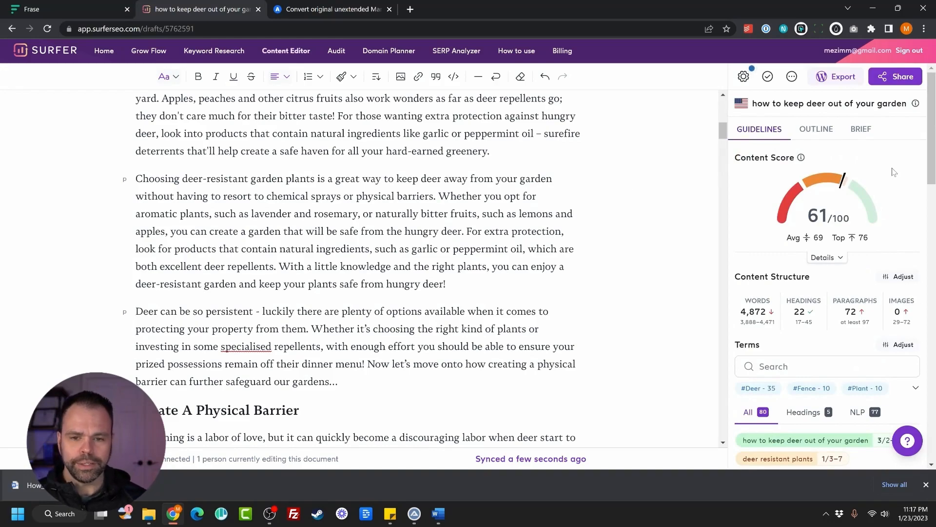
left_click(67, 11)
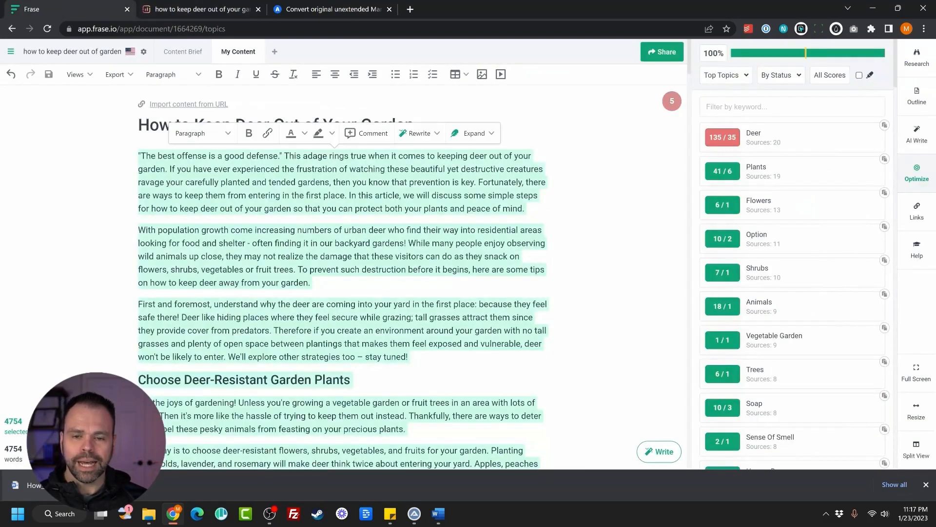
scroll(342, 283, "down", 5)
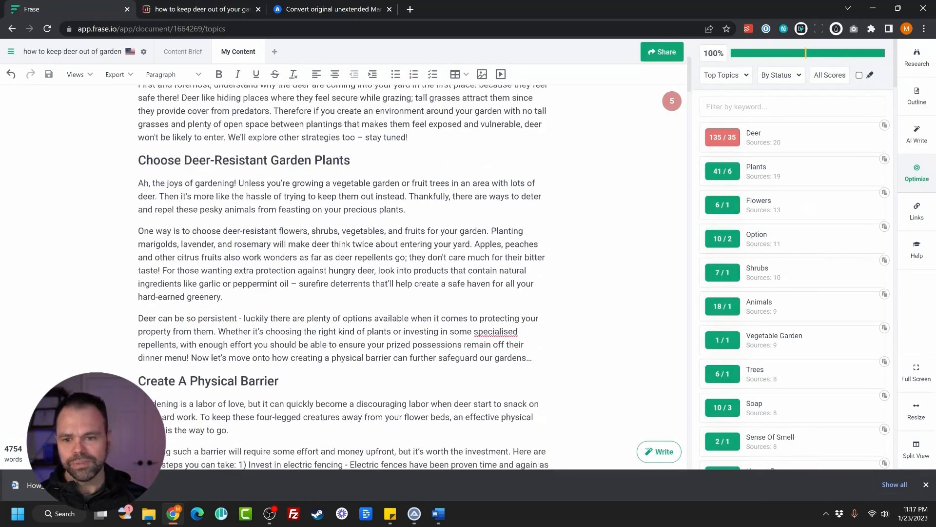
scroll(341, 277, "down", 7)
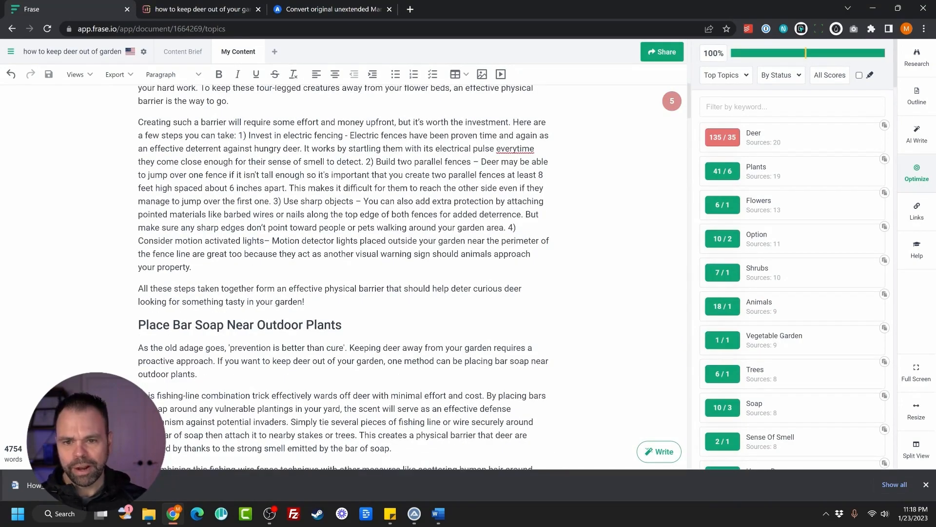
scroll(388, 230, "up", 15)
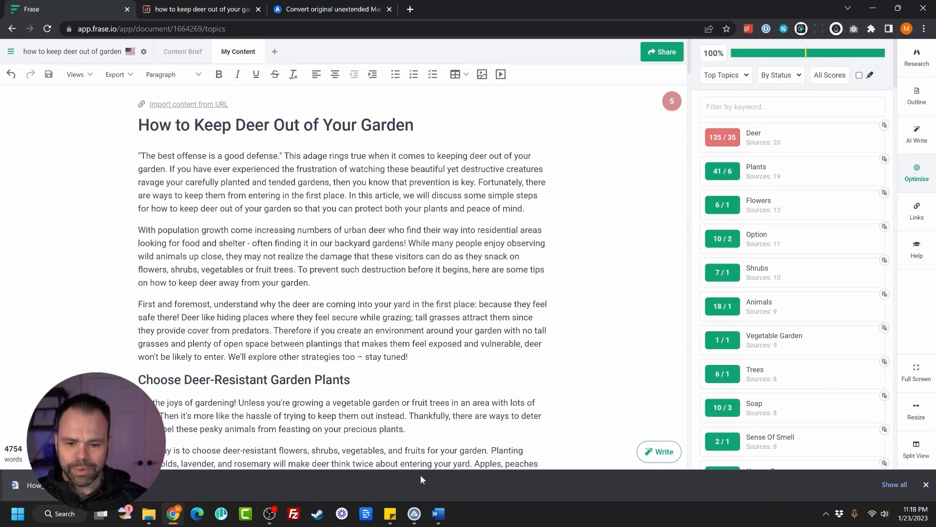
Open ZimmWriter's SEO Blog Writer and enter the title "How to keep deer out of your garden" with "shoot them" as the first H2.
left_click(414, 513)
left_click(454, 274)
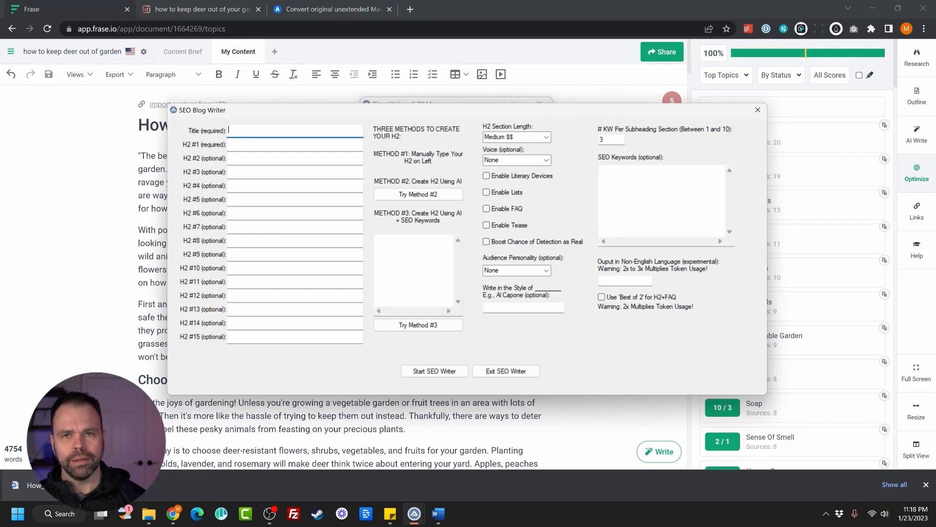
type("How to keep deer out of yourd")
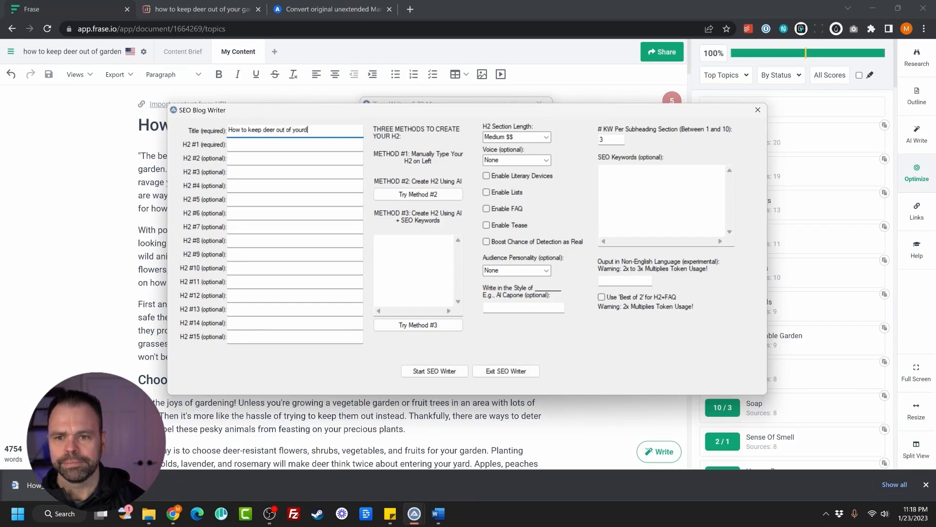
key("BackSpace")
type("garden")
key("Tab")
type("shoot them")
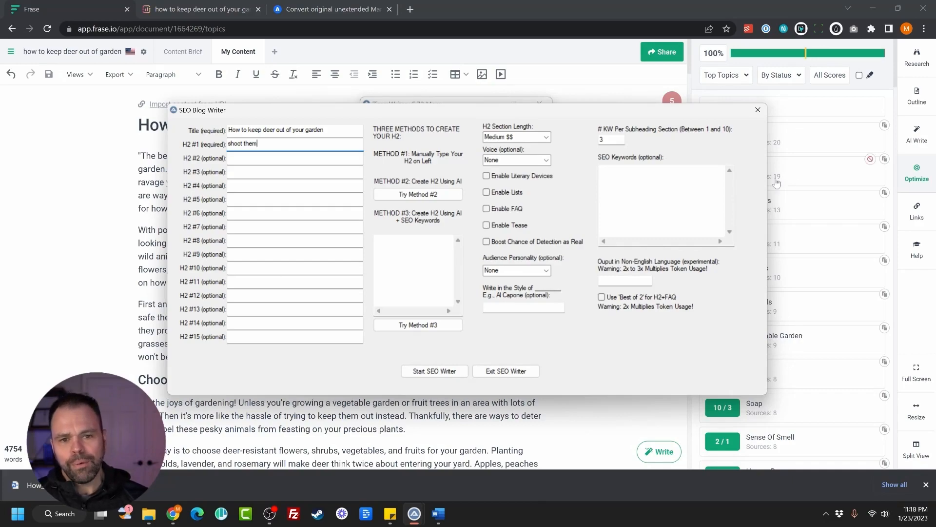
Switch the Enable Literary Devices option on and off again, and close the SEO Blog Writer.
left_click(527, 177)
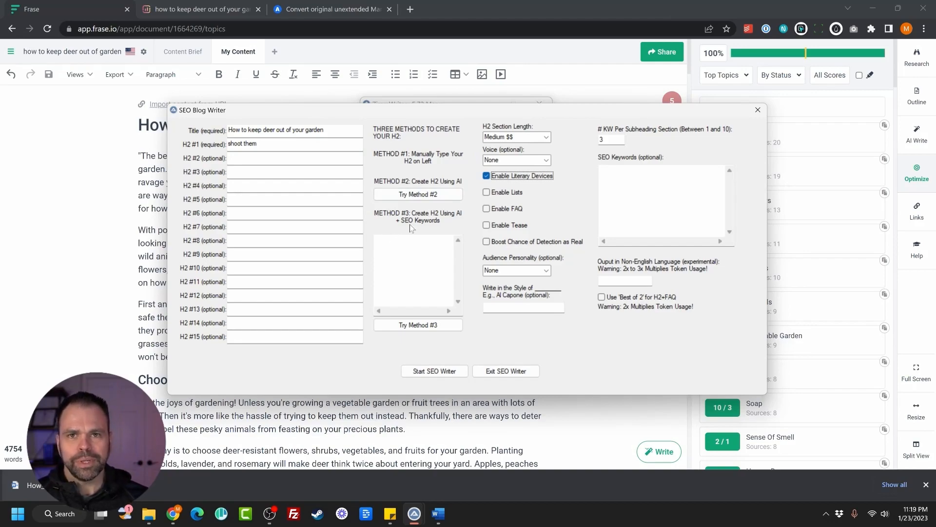
left_click(539, 177)
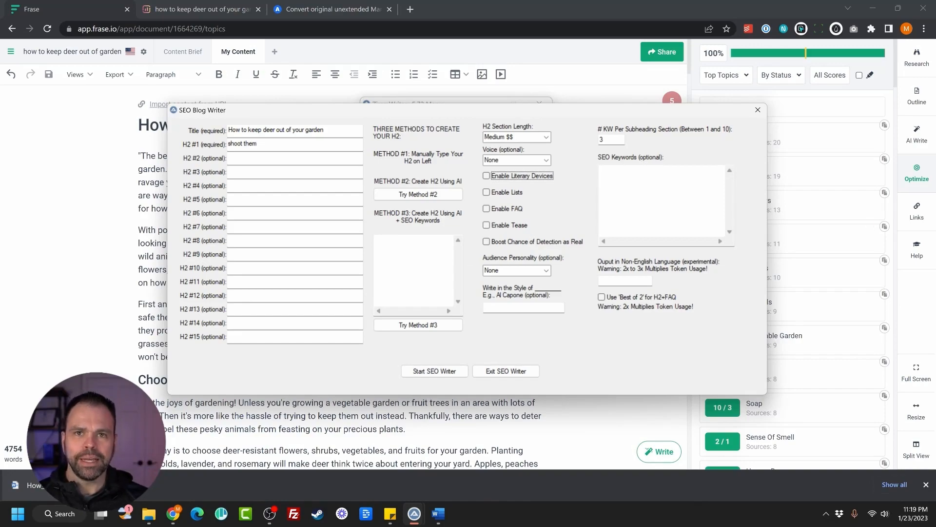
left_click(758, 109)
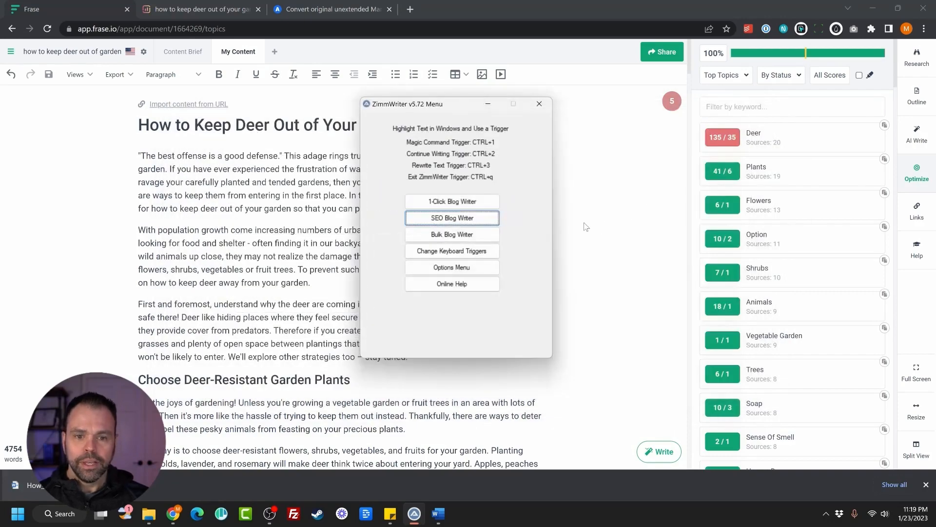